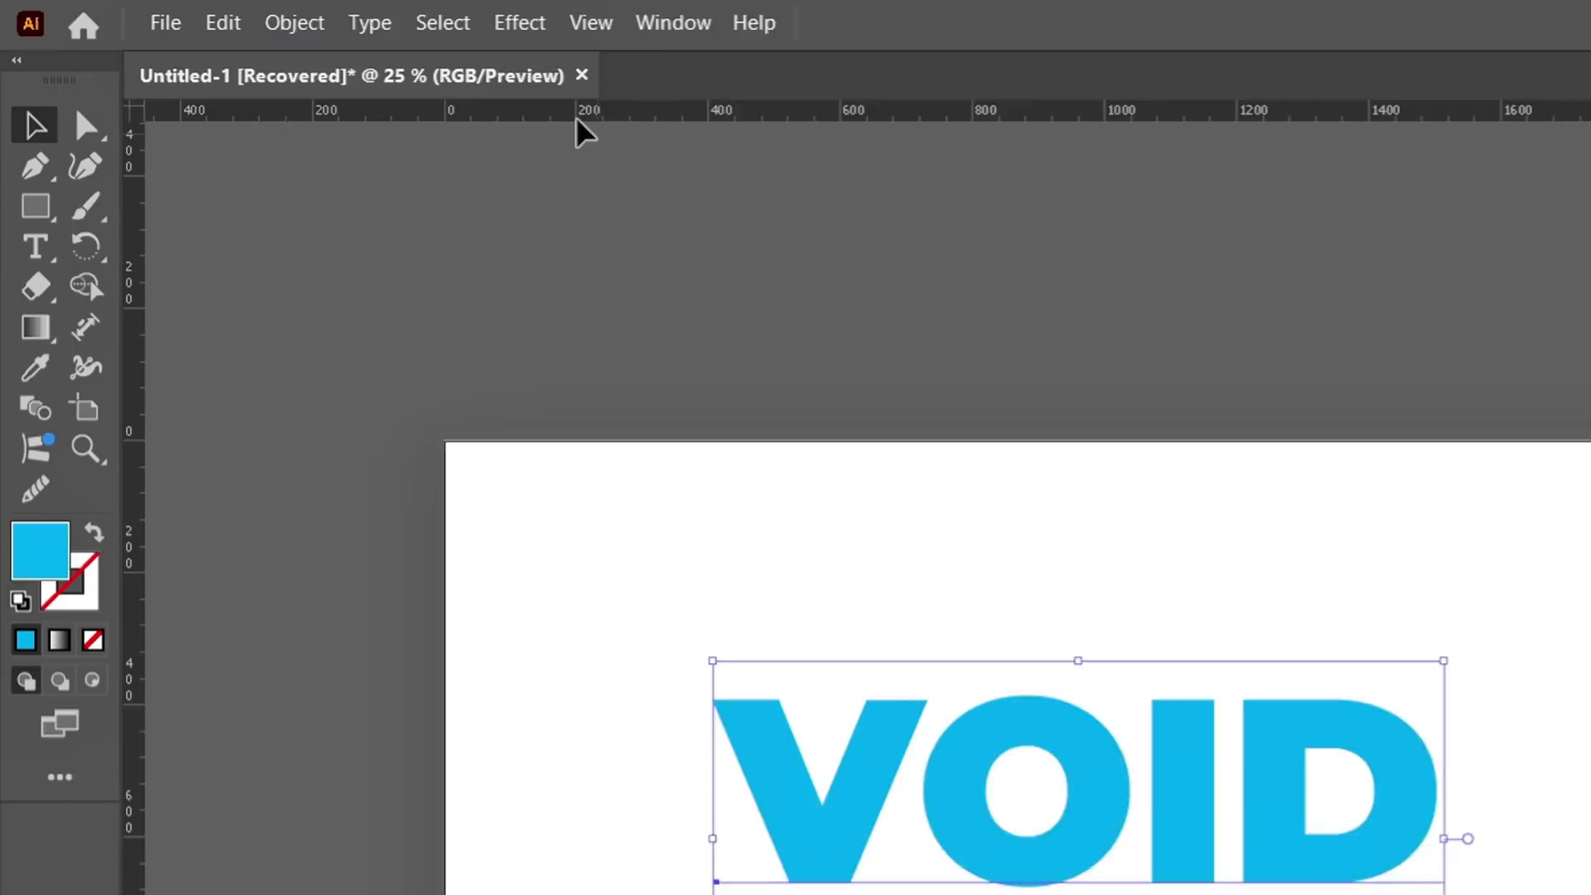
- Apply the 3D Extrude & Bevel effect to the VOID text with a depth of 80 px
left_click(519, 23)
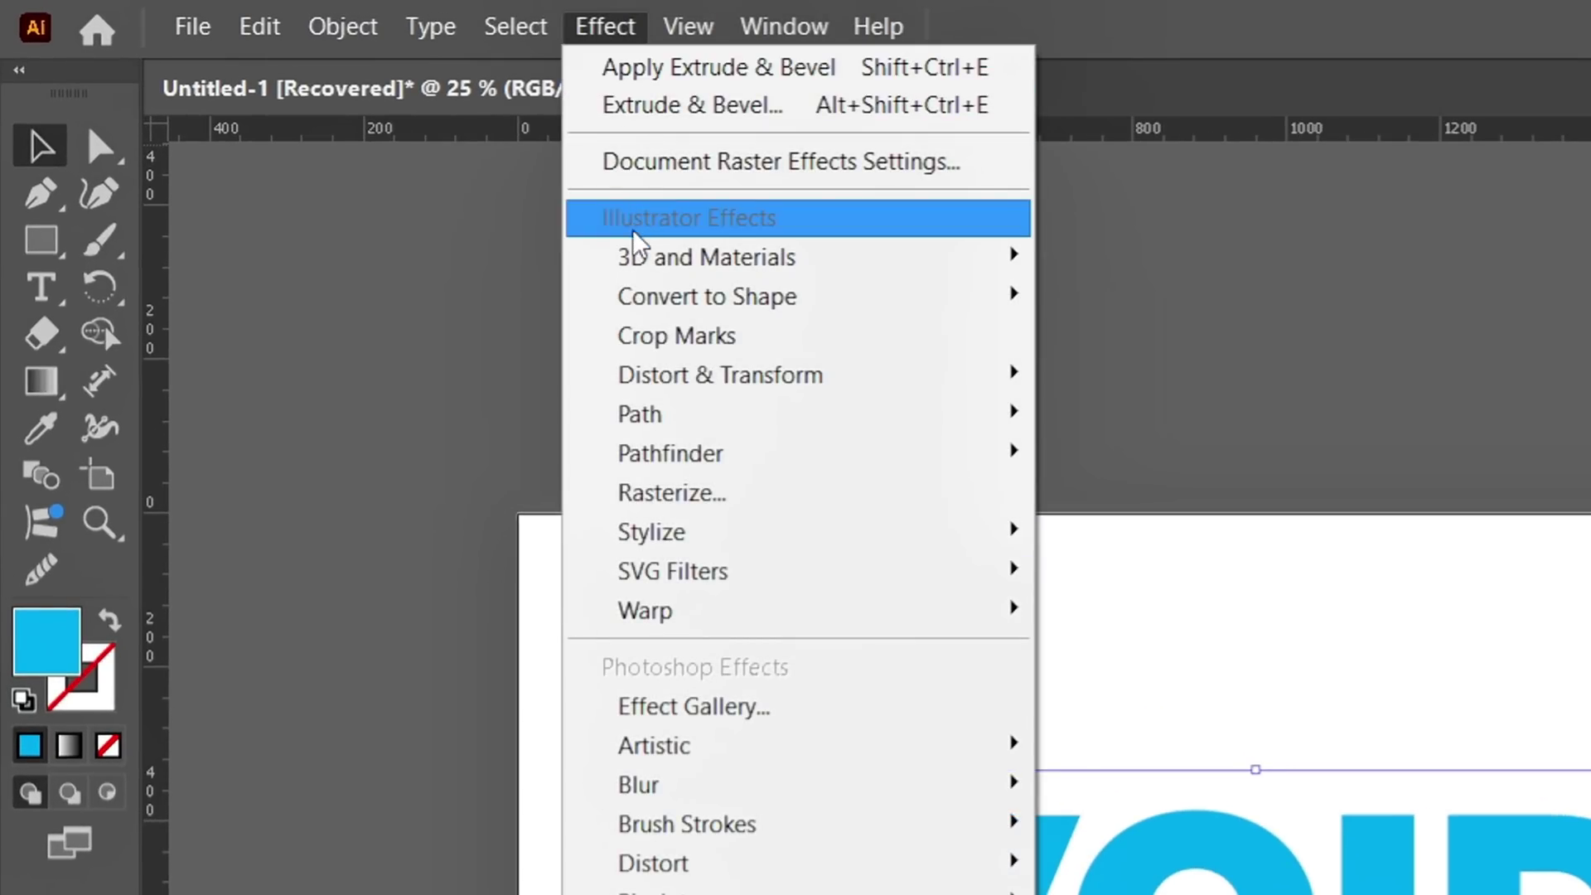
mouse_move(636, 267)
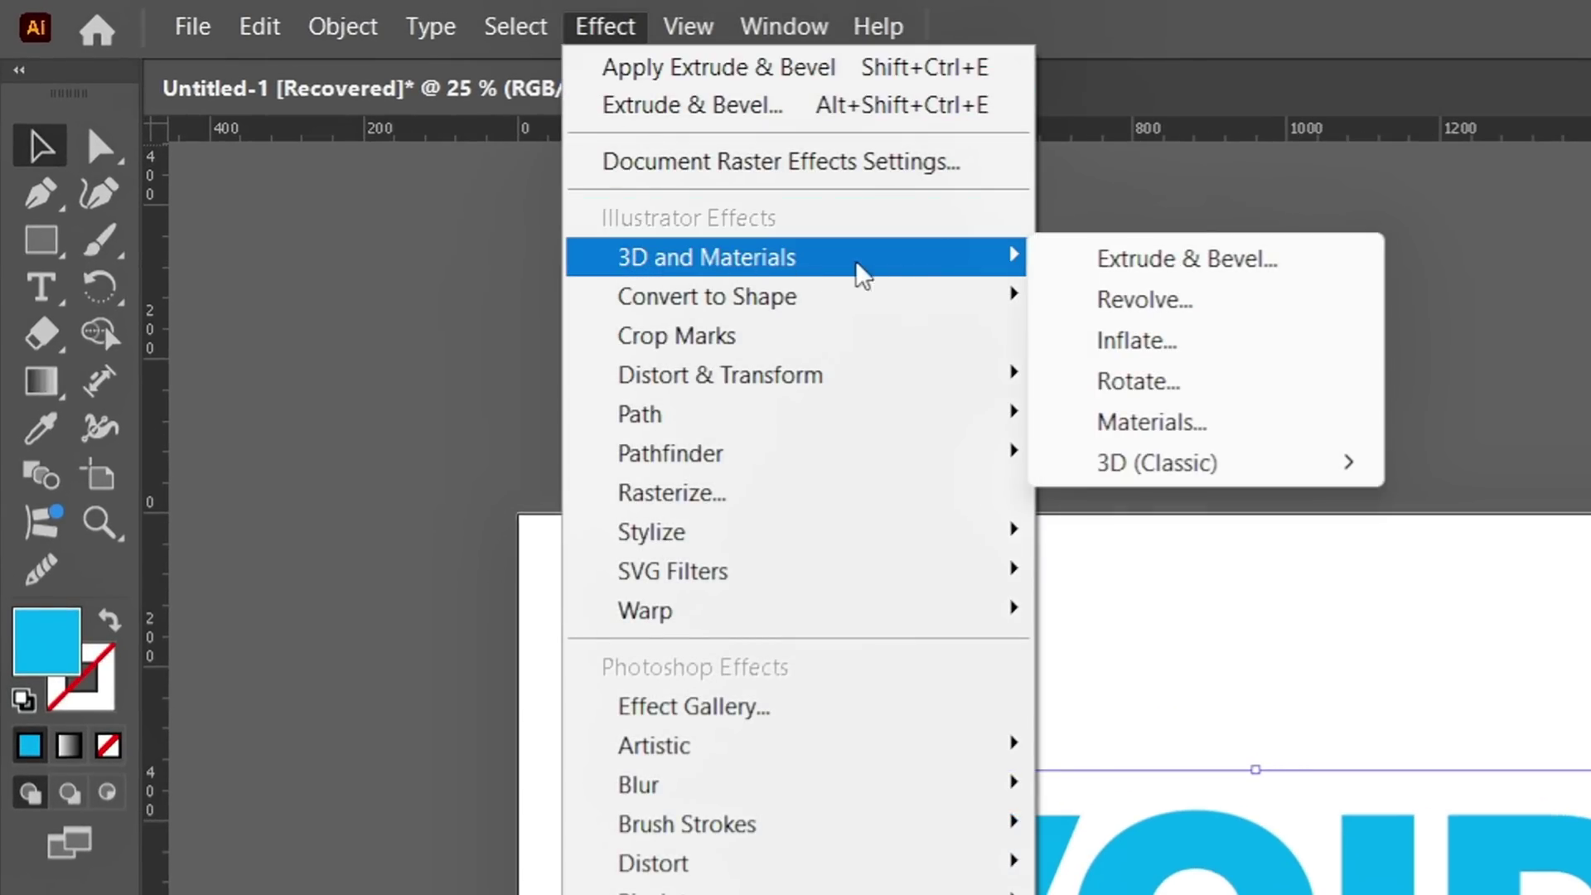
left_click(1292, 260)
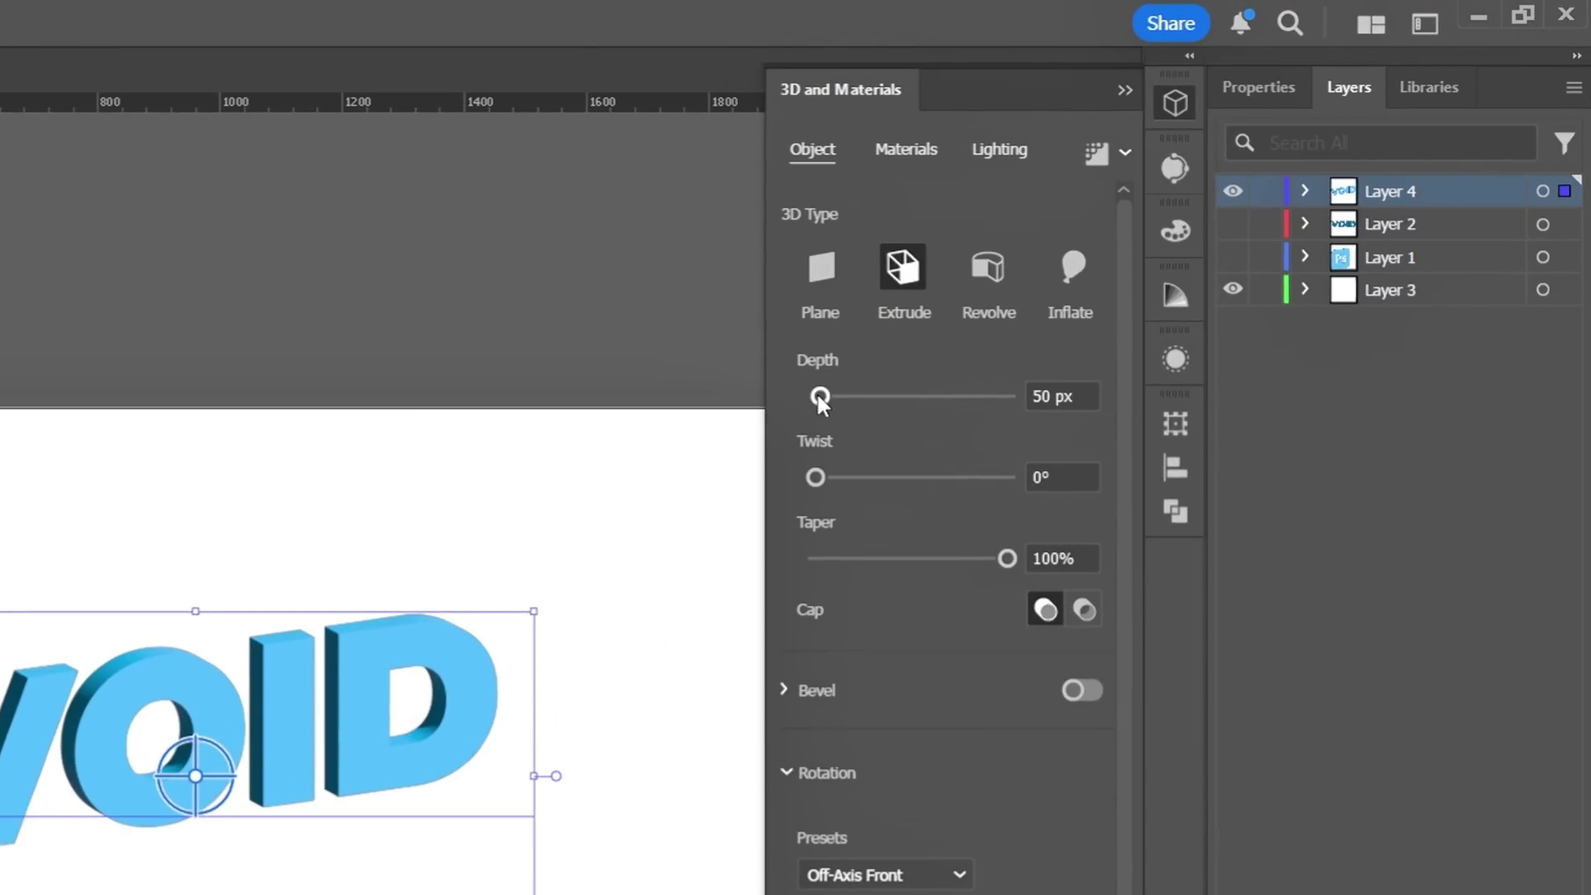
left_click_drag(829, 396, 830, 396)
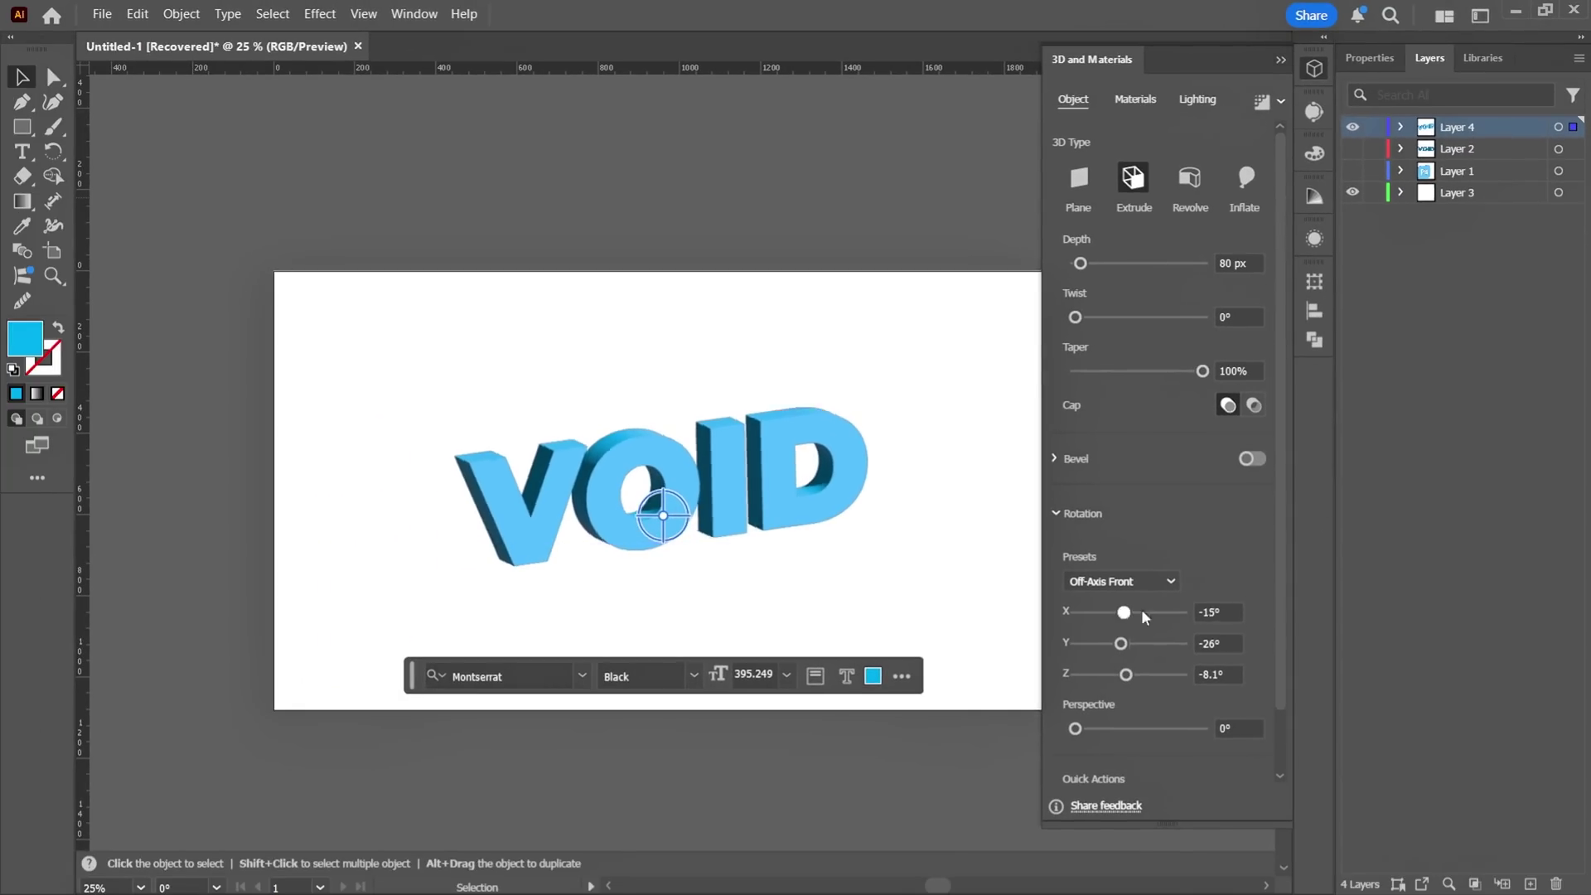
- Rotate the extruded VOID text to X 180°, Y -165° and Z 180°
left_click_drag(900, 894, 1134, 894)
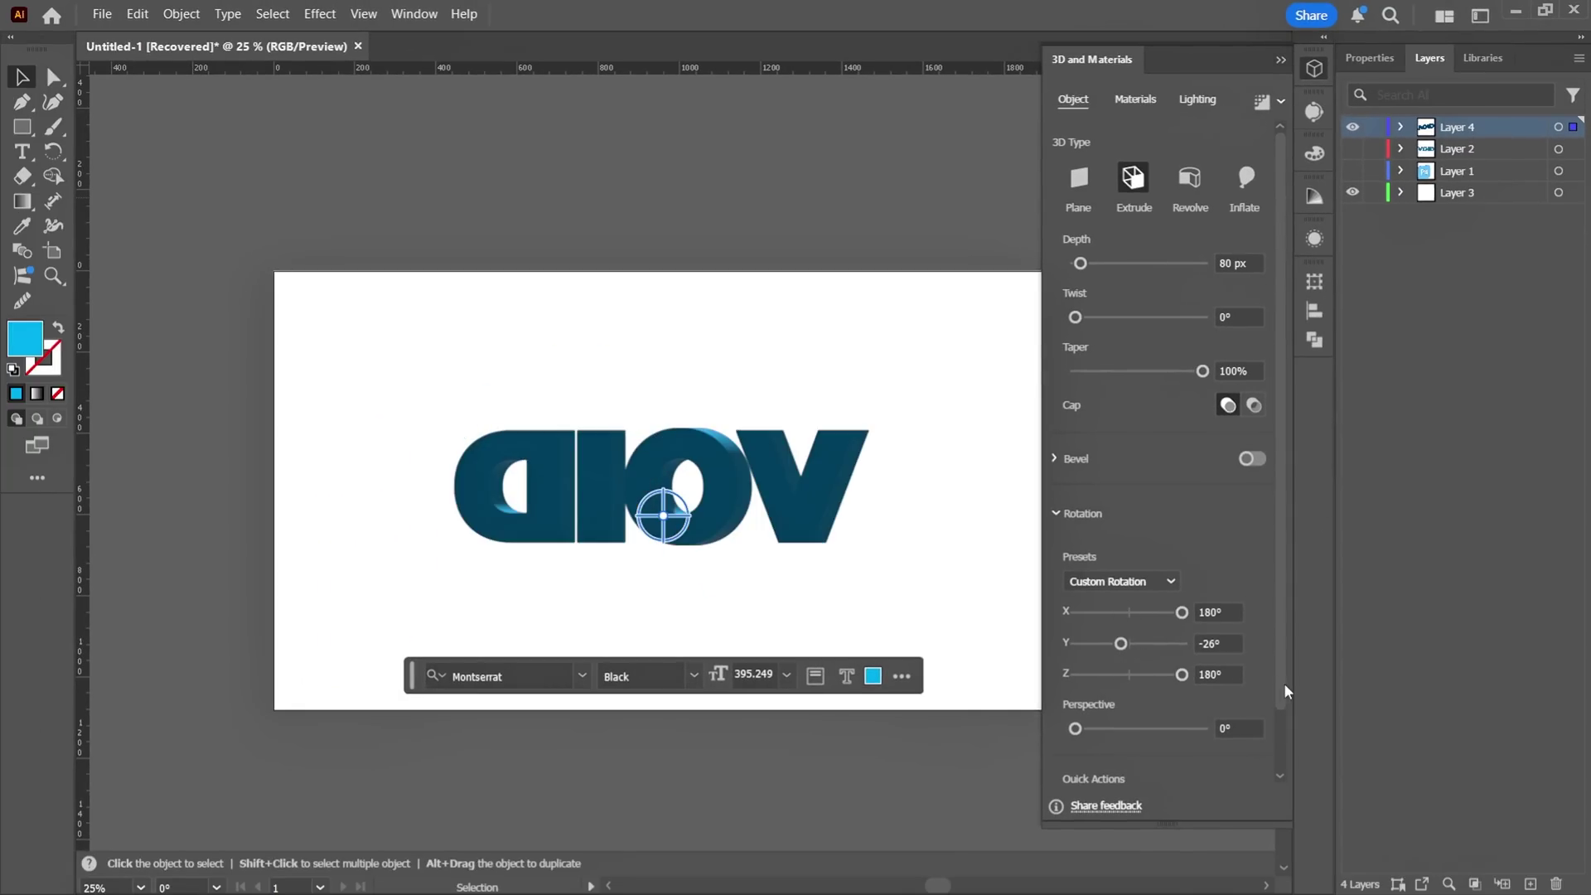
scroll(1287, 691, "down", 2)
left_click_drag(1120, 573, 1082, 577)
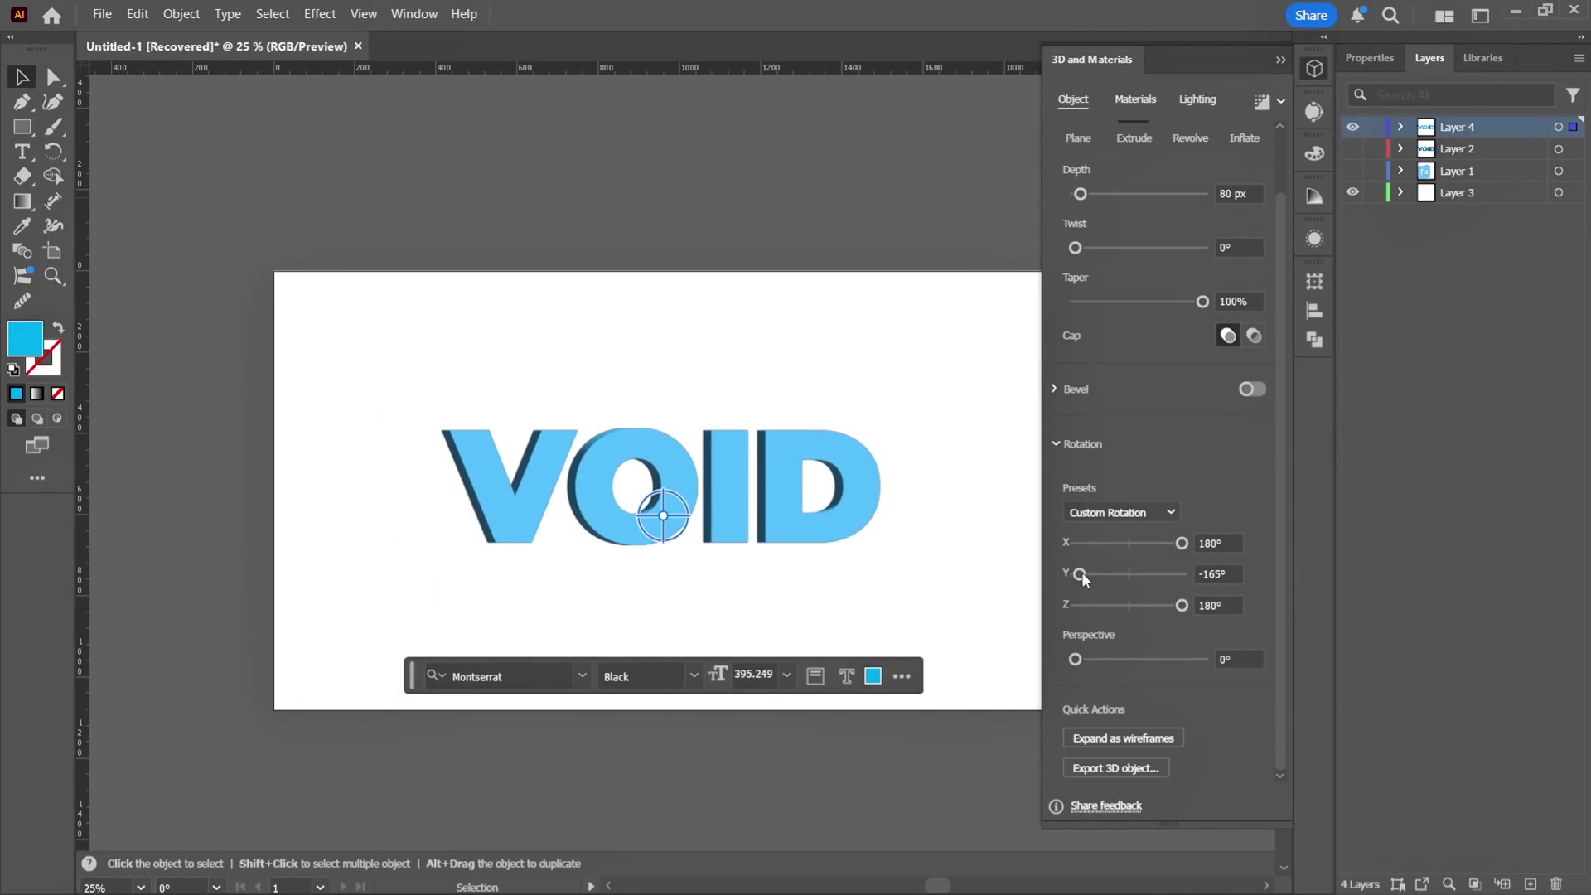
scroll(1200, 478, "up", 2)
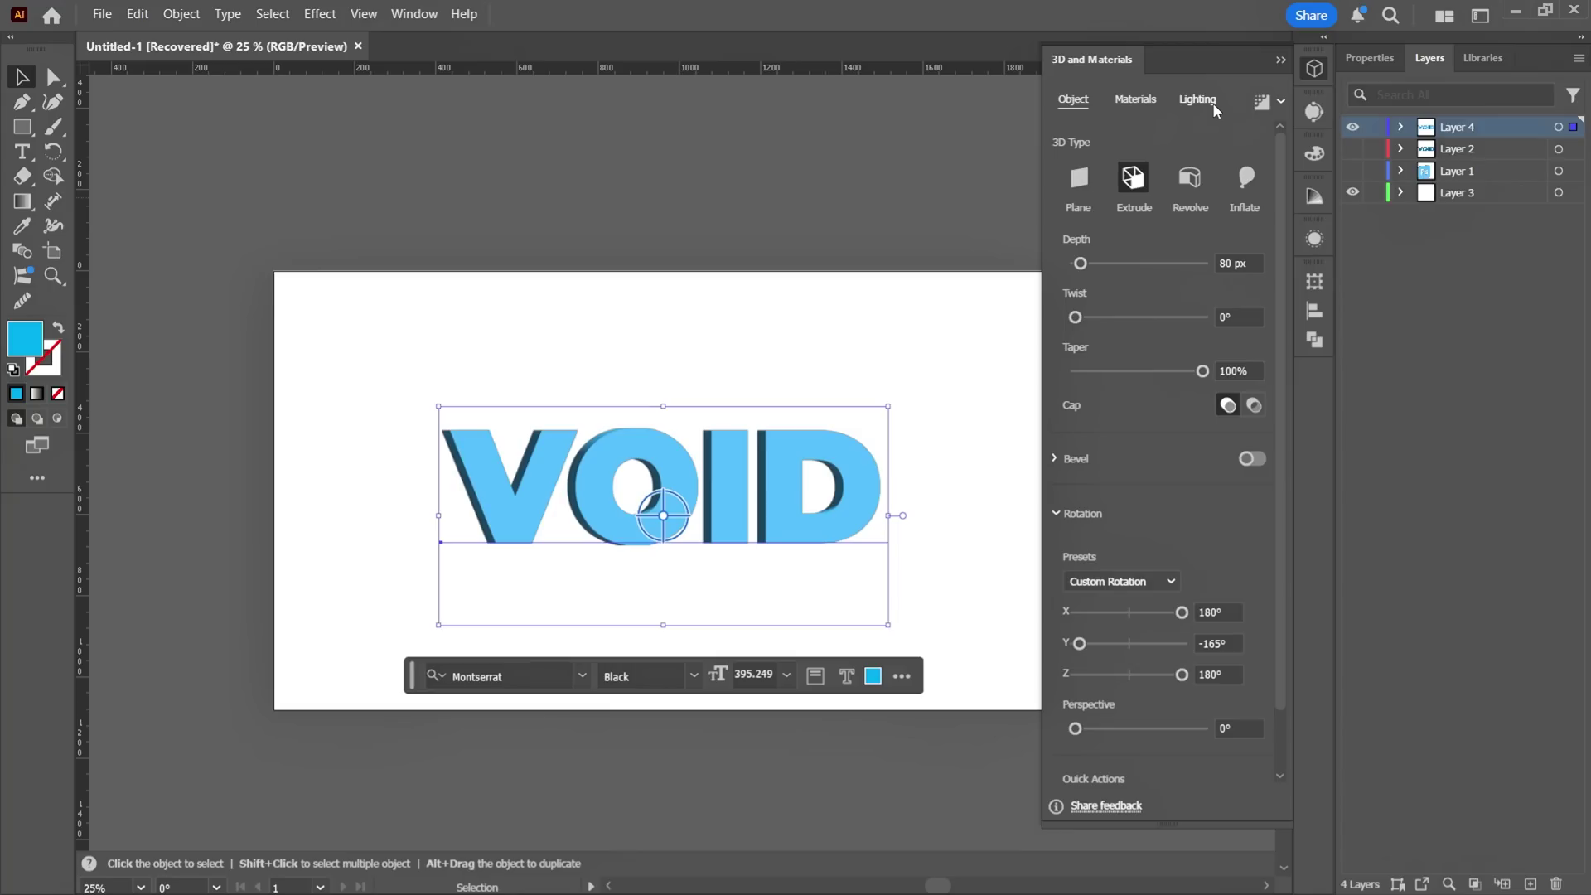
- Move the light to about 45° rotation and 36° height, render the VOID text with ray tracing, and deselect it
left_click(1214, 110)
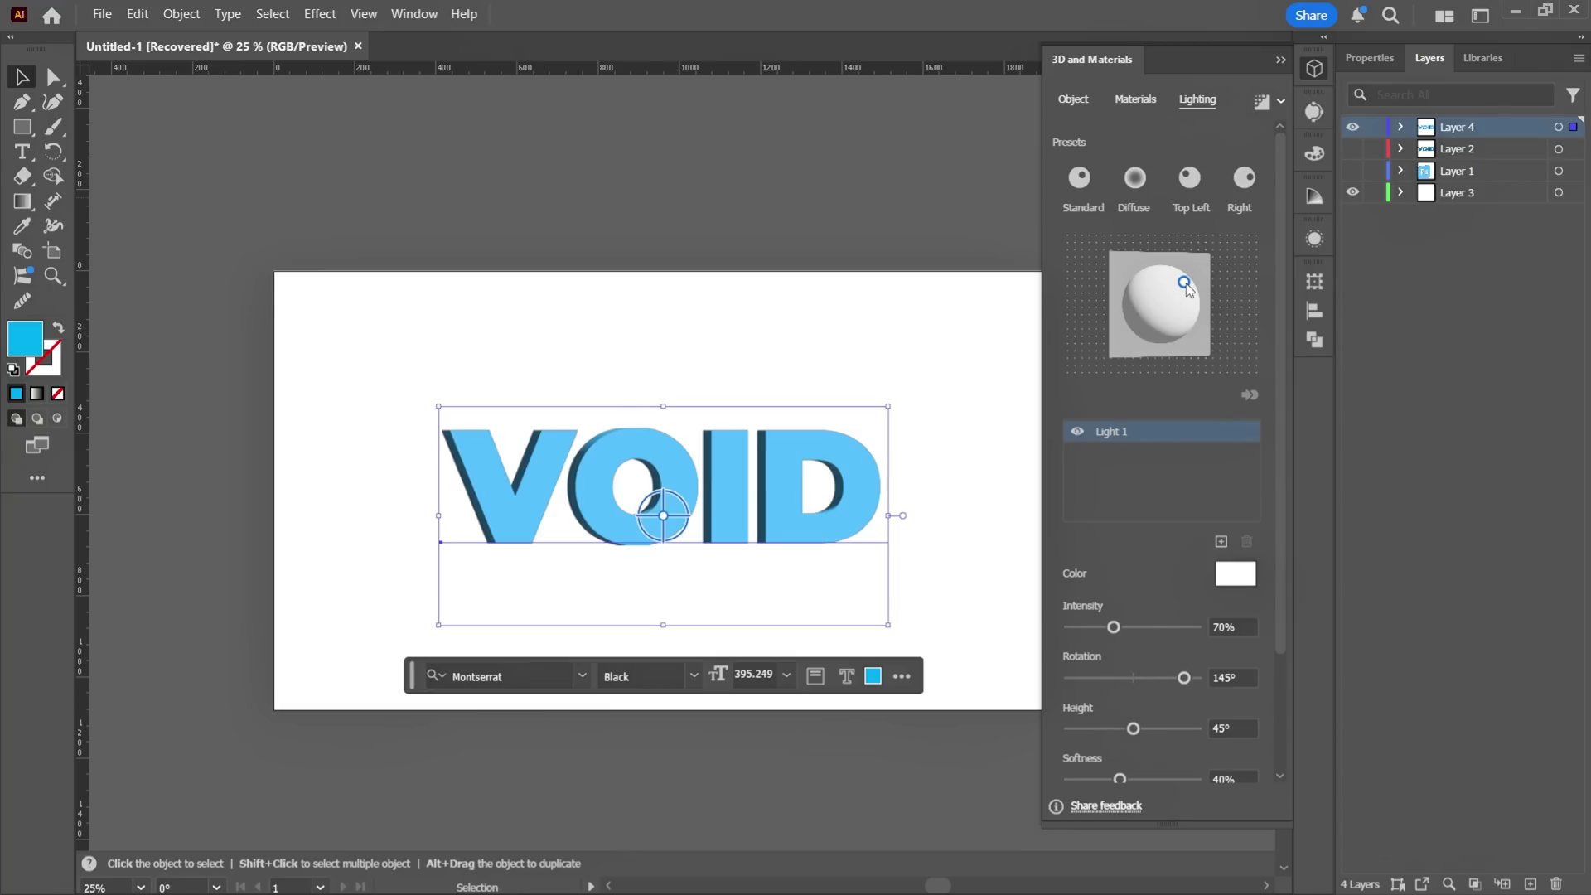
mouse_move(1186, 286)
left_mouse_down()
mouse_move(1175, 319)
mouse_move(1193, 333)
left_mouse_up()
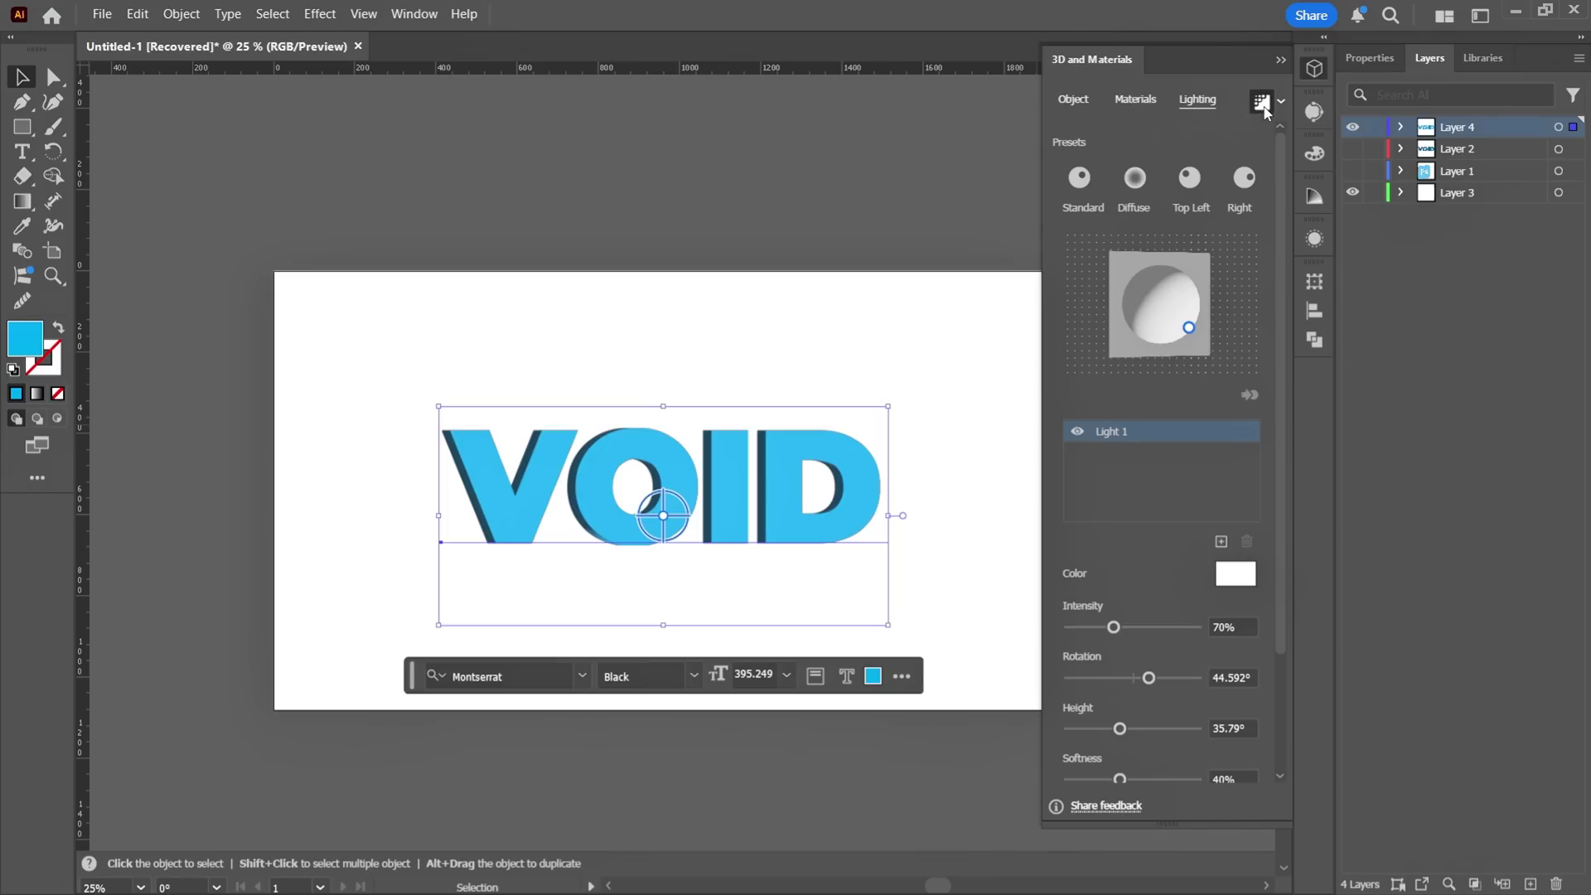
left_click(1261, 104)
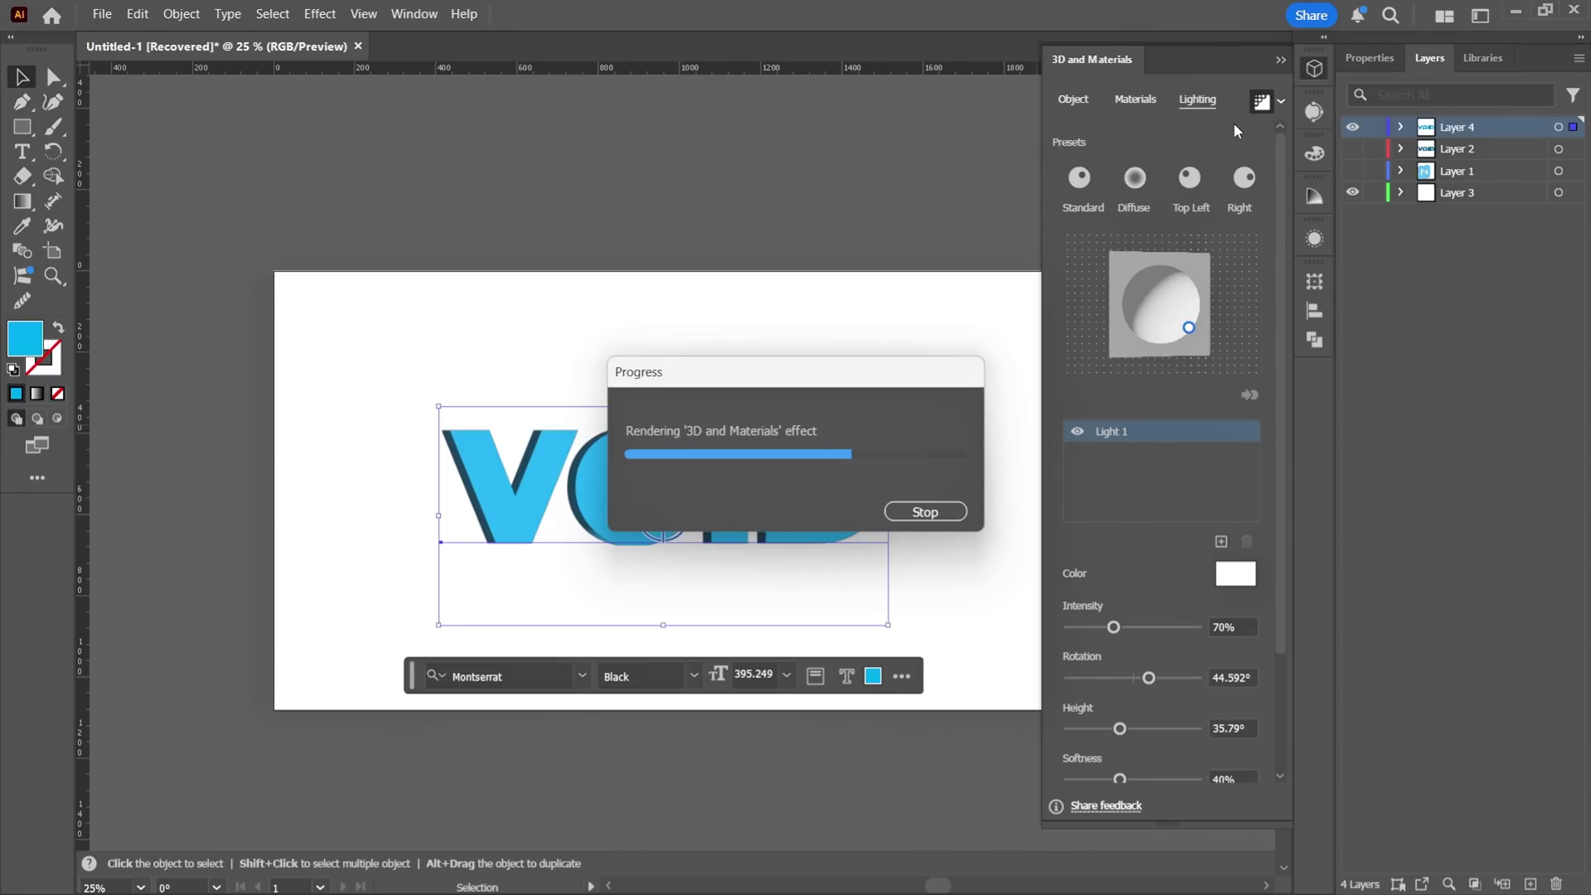
left_click(863, 149)
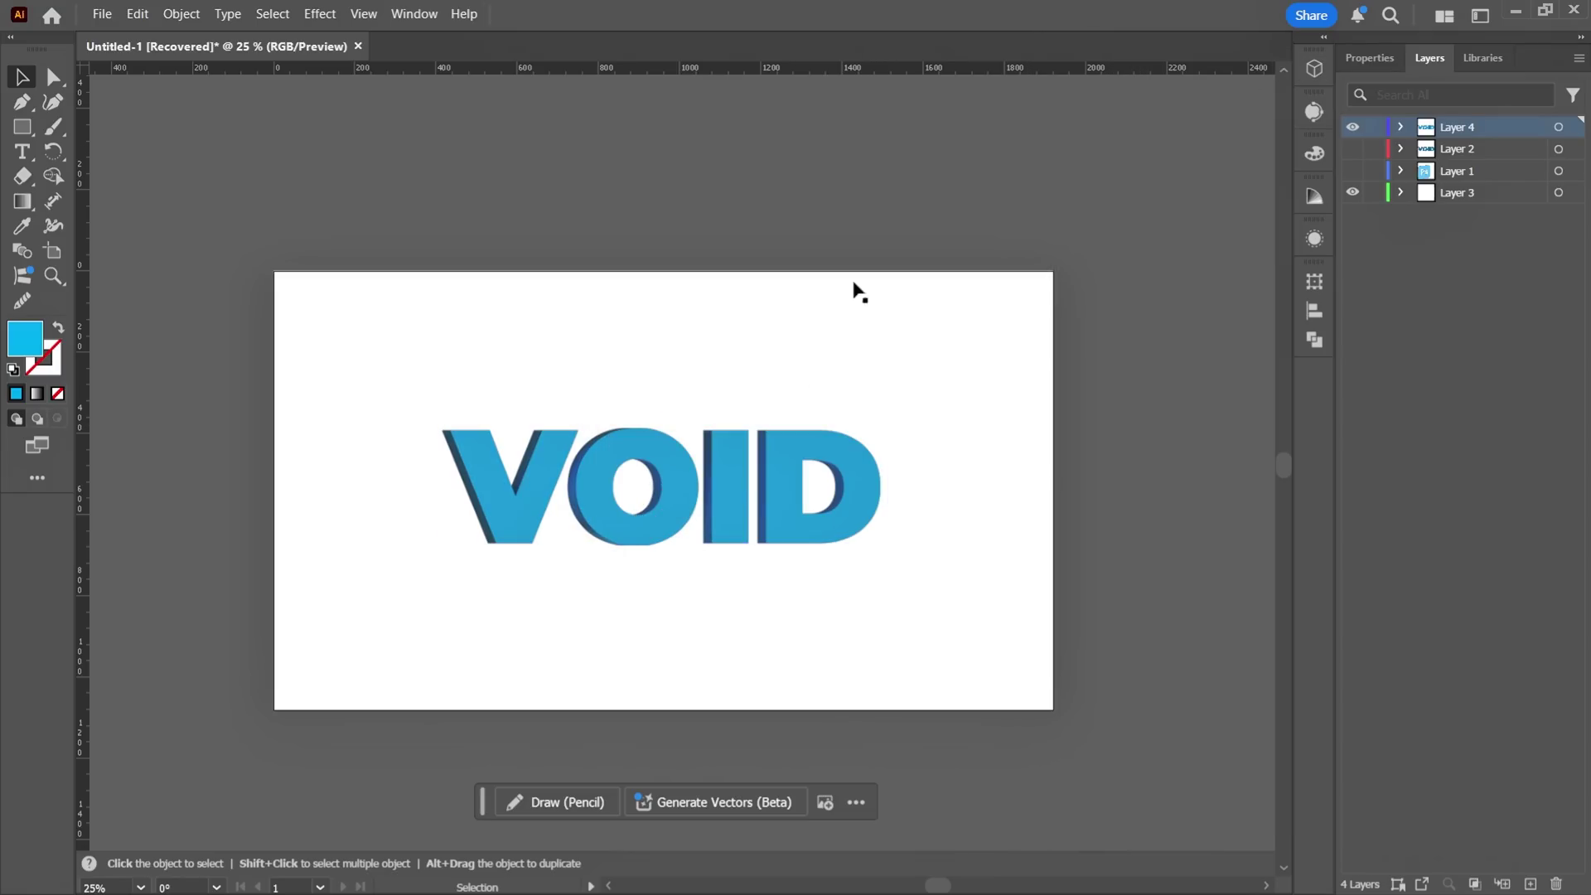
- Take a screen snip of the artboard area surrounding the rendered VOID text
left_click(102, 13)
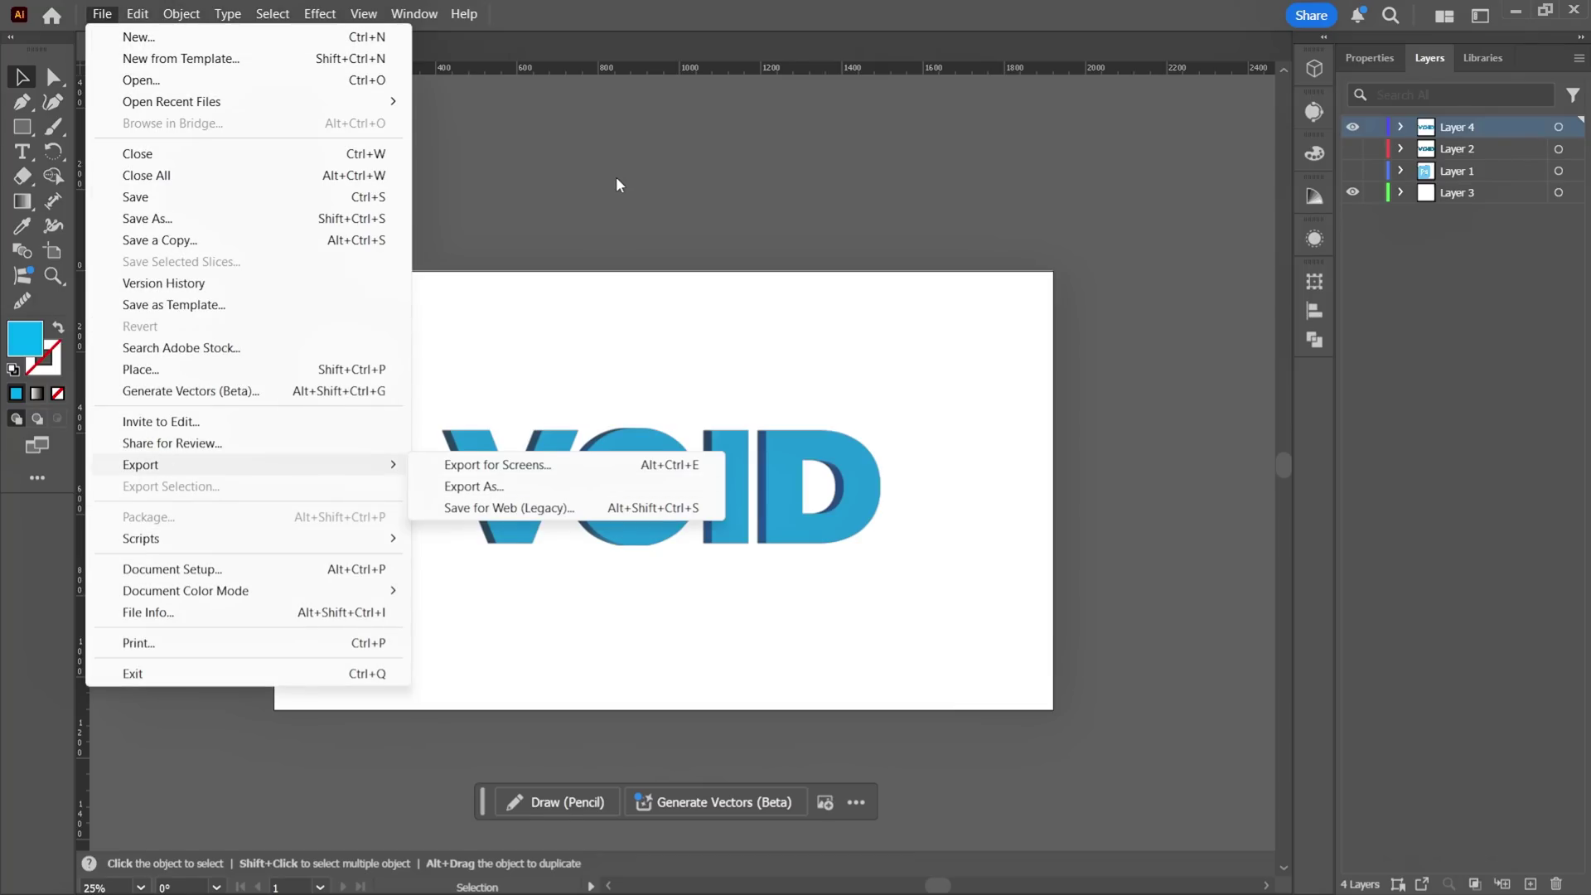
left_click(620, 184)
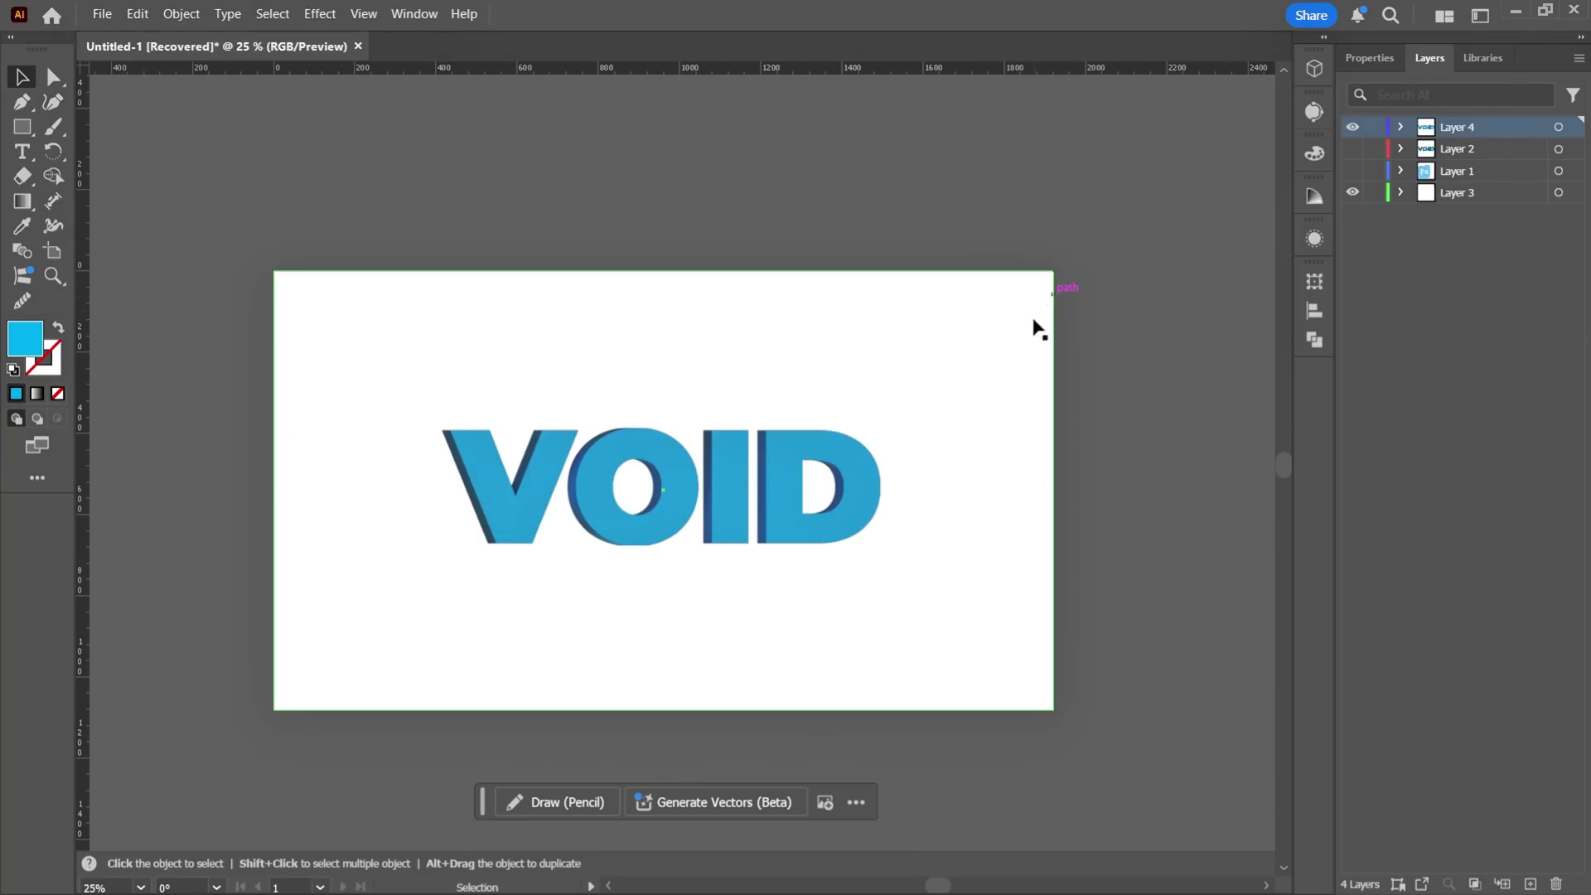
key("super+shift+s")
left_click_drag(953, 281, 355, 650)
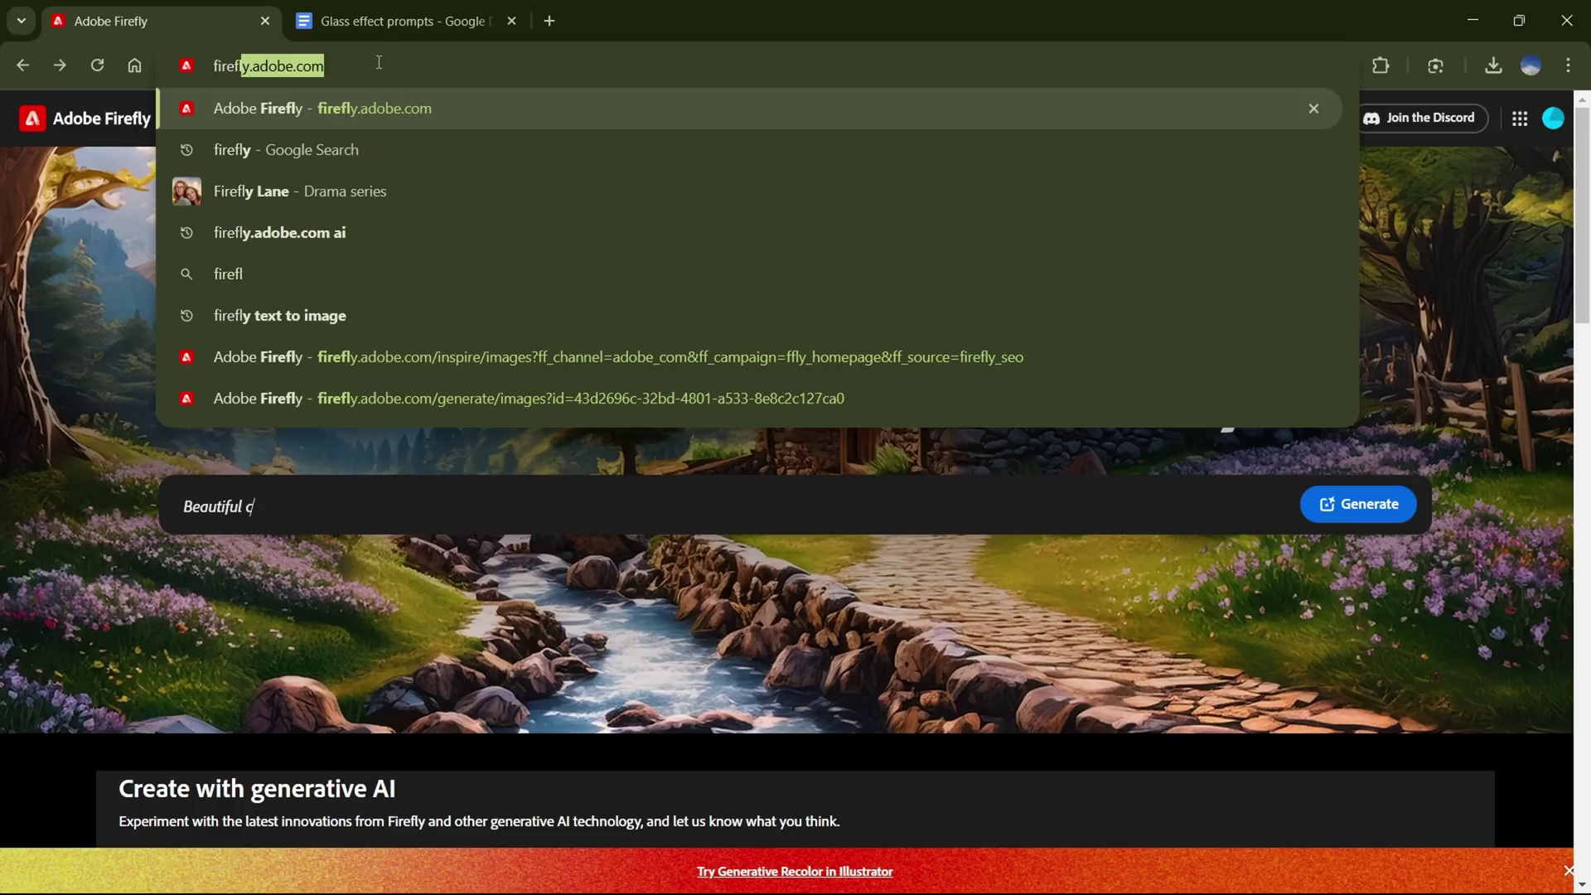
- Go to firefly.adobe.com in the browser
type("y.")
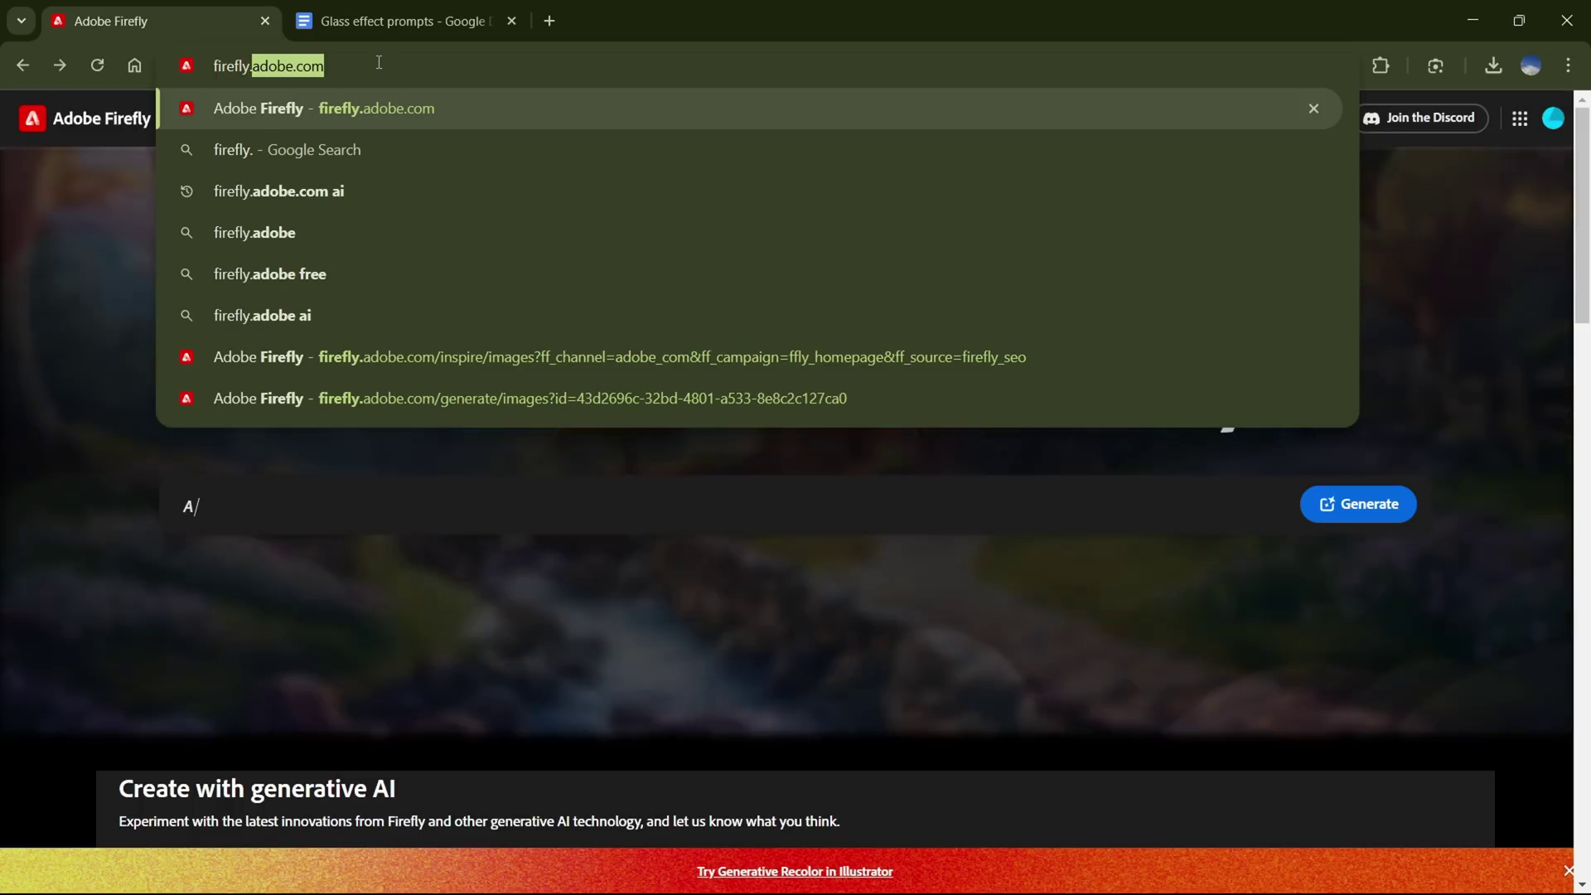
type("adobe.com")
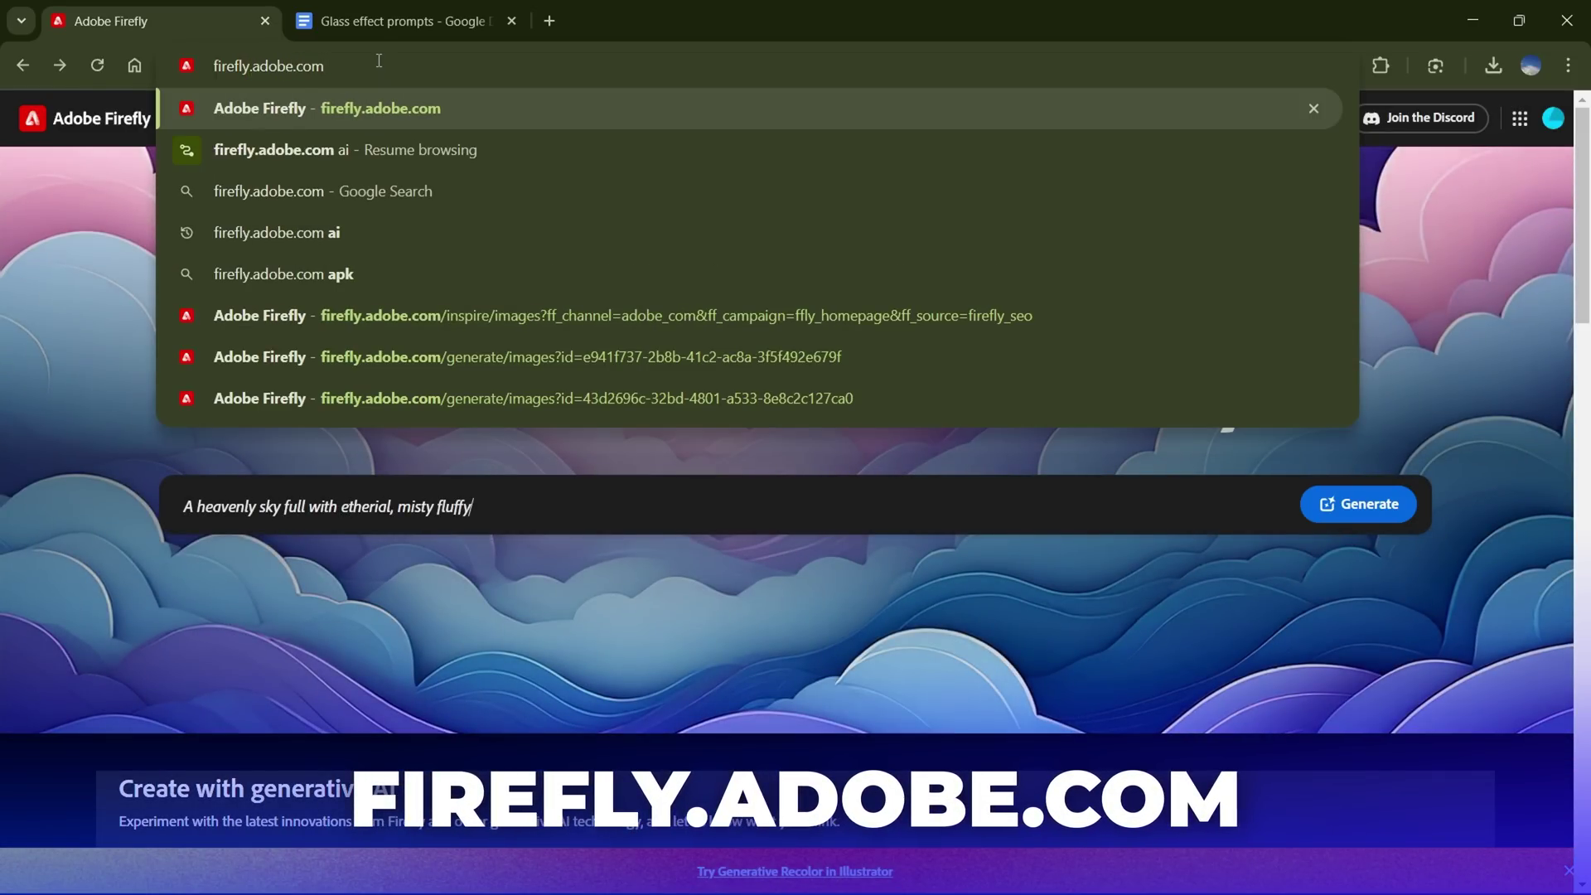
key("Return")
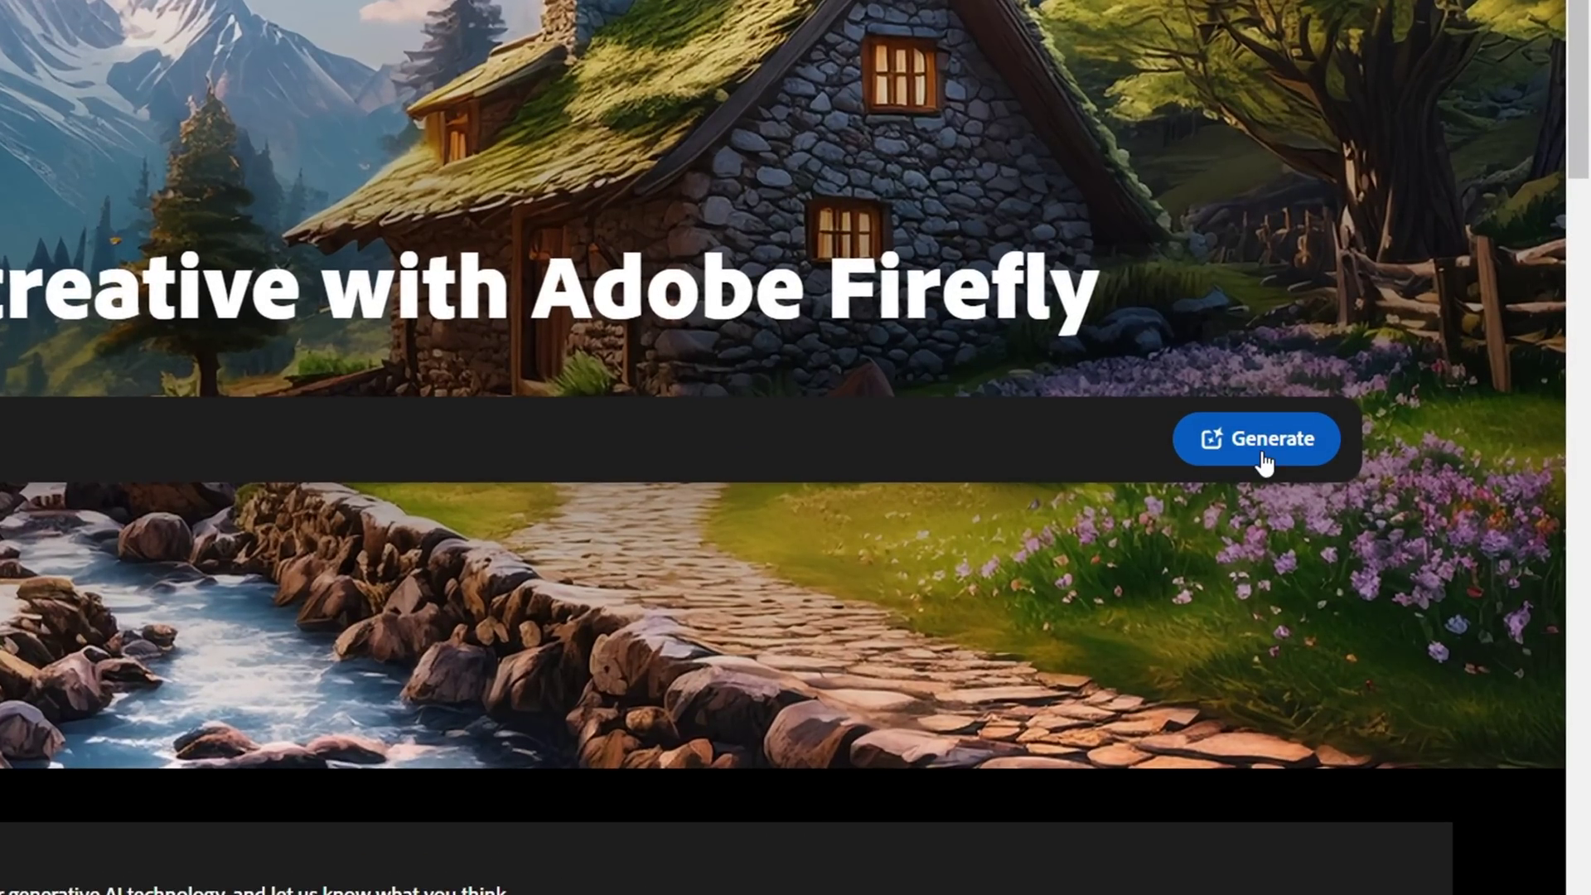
- Open the text-to-image generator from the home page's sample and clear its effect tags and prompt text
left_click(1263, 439)
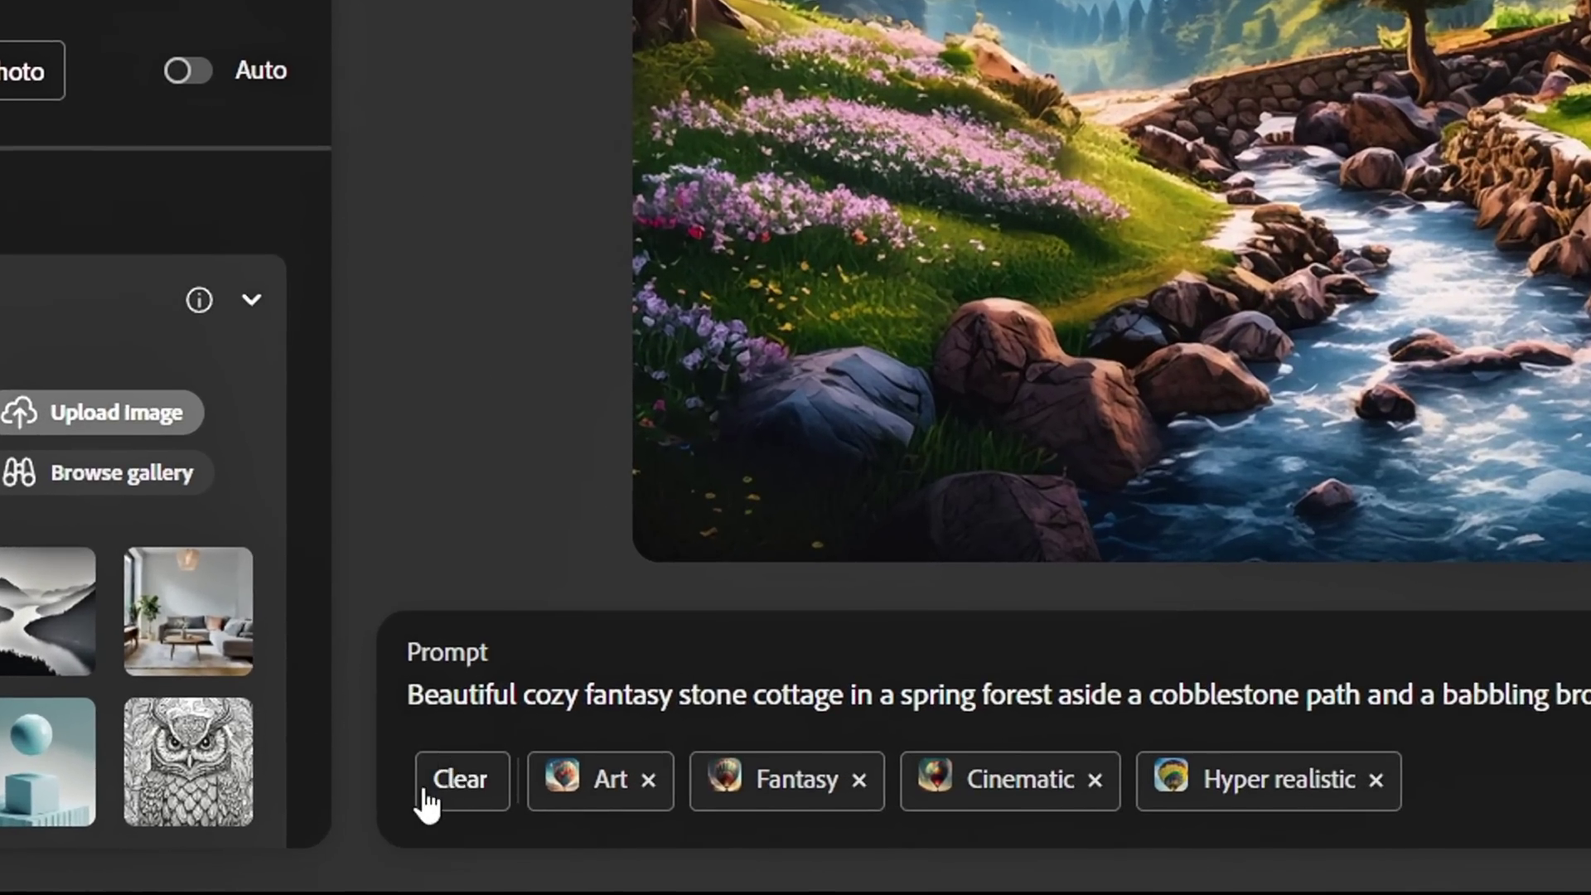
left_click(459, 794)
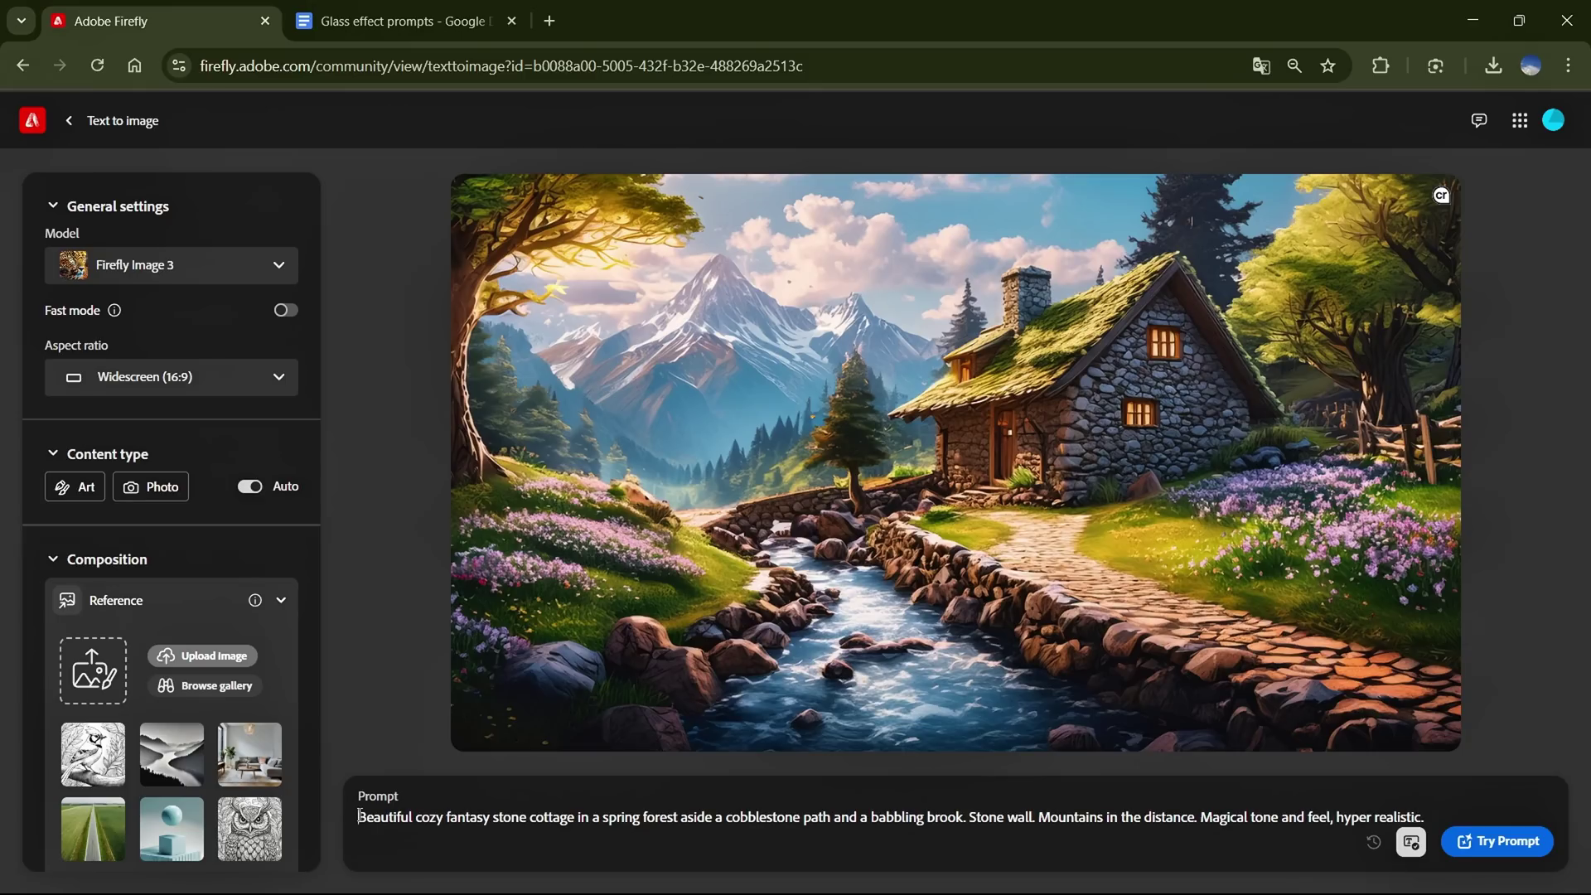
left_click_drag(359, 816, 1455, 824)
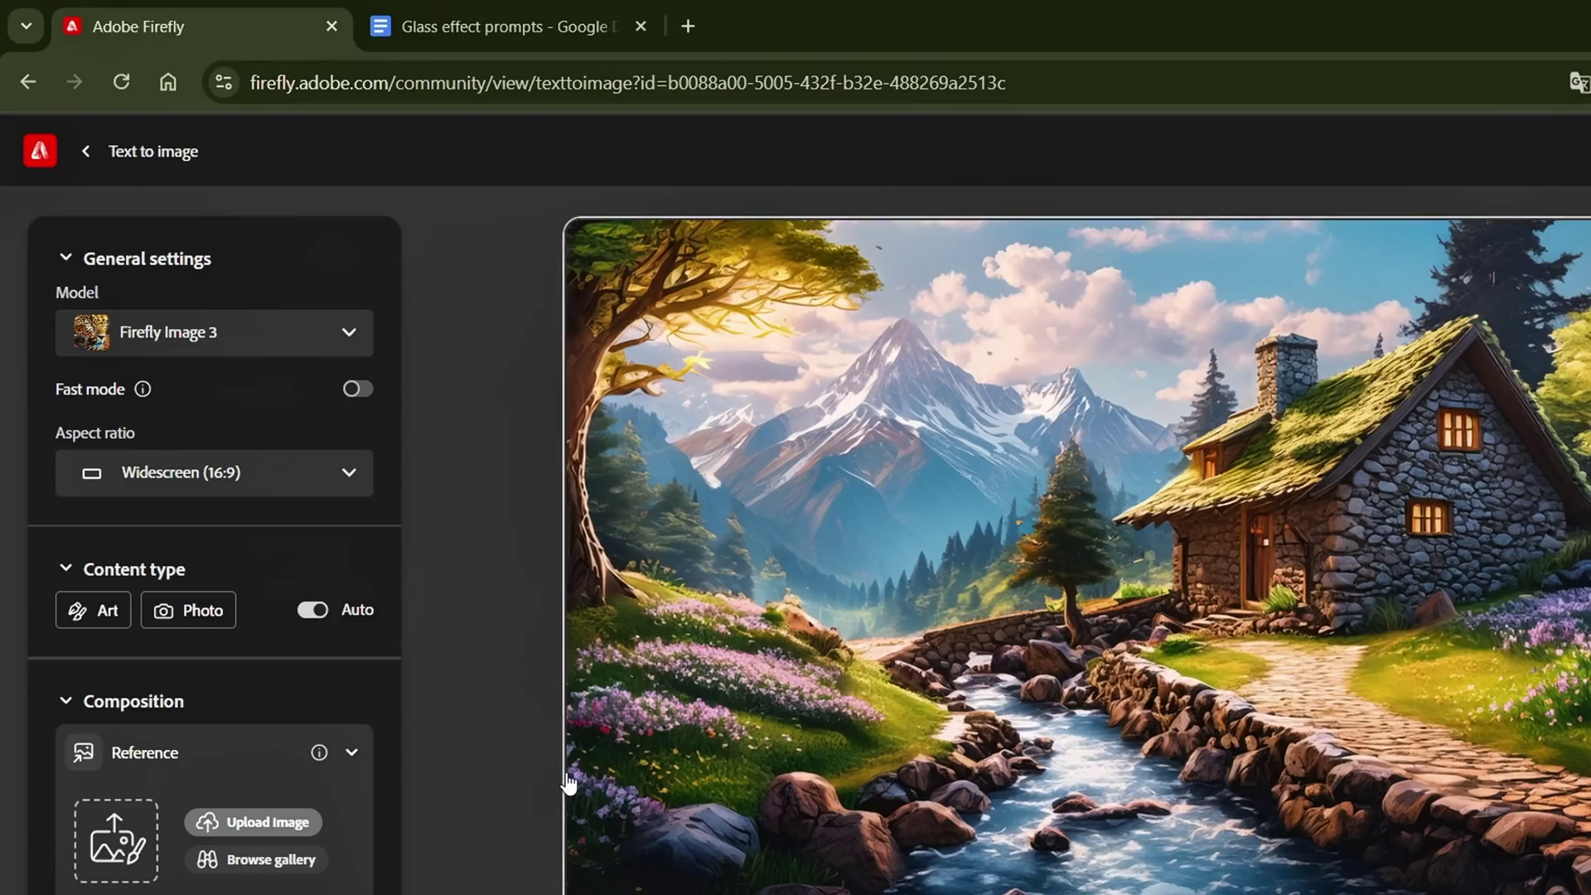
- Choose the Firefly Image 3 model, the Widescreen (16:9) aspect ratio and the Photo content type
left_click(345, 335)
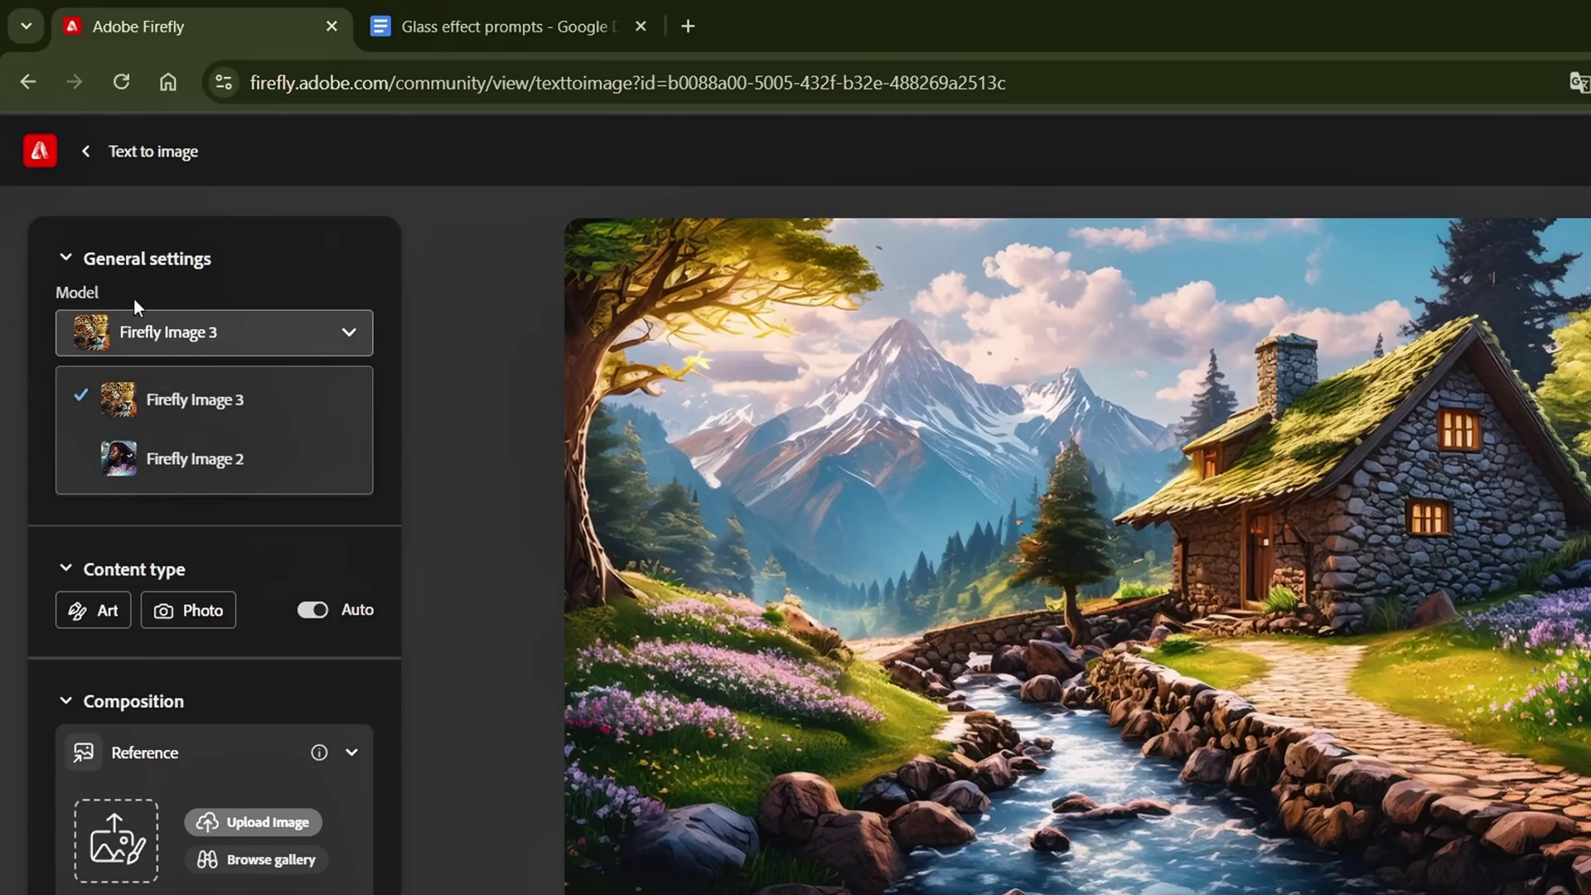
left_click(247, 399)
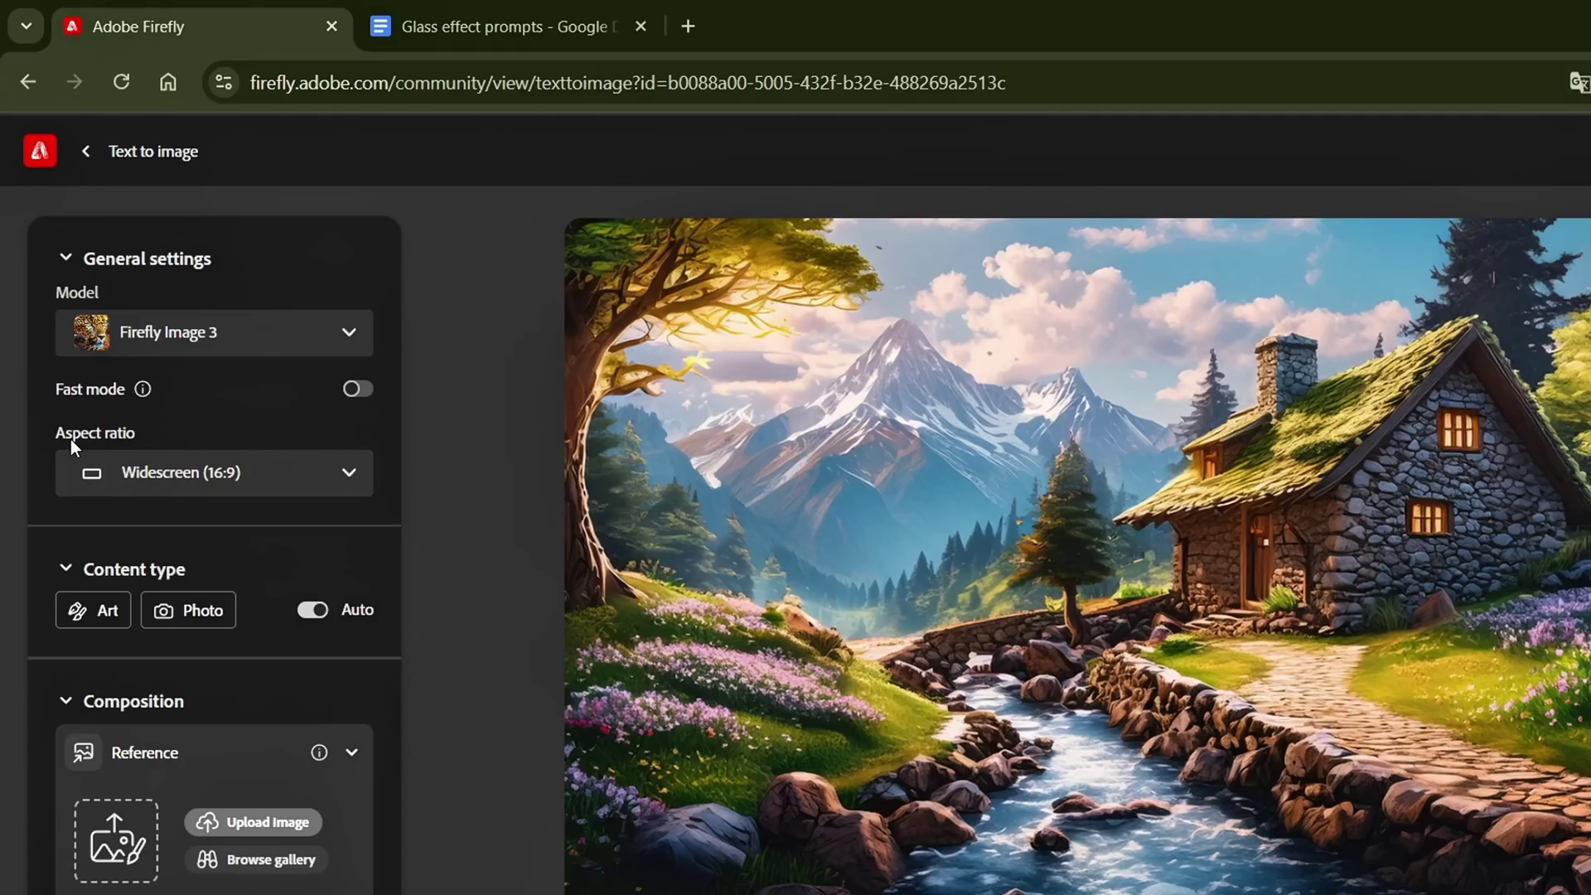
left_click(312, 476)
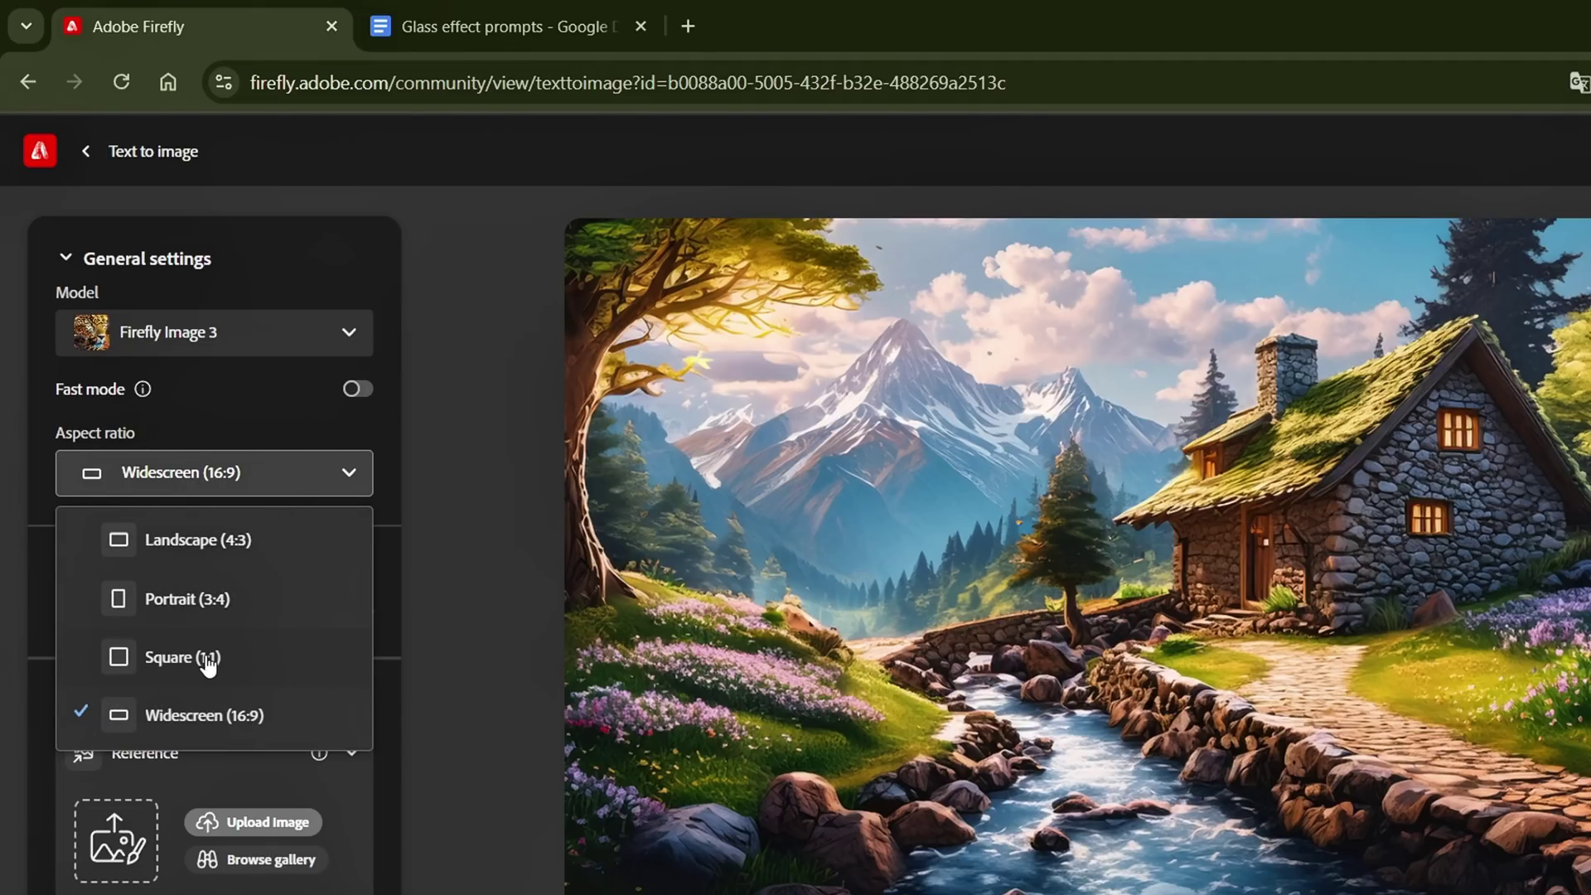
left_click(261, 723)
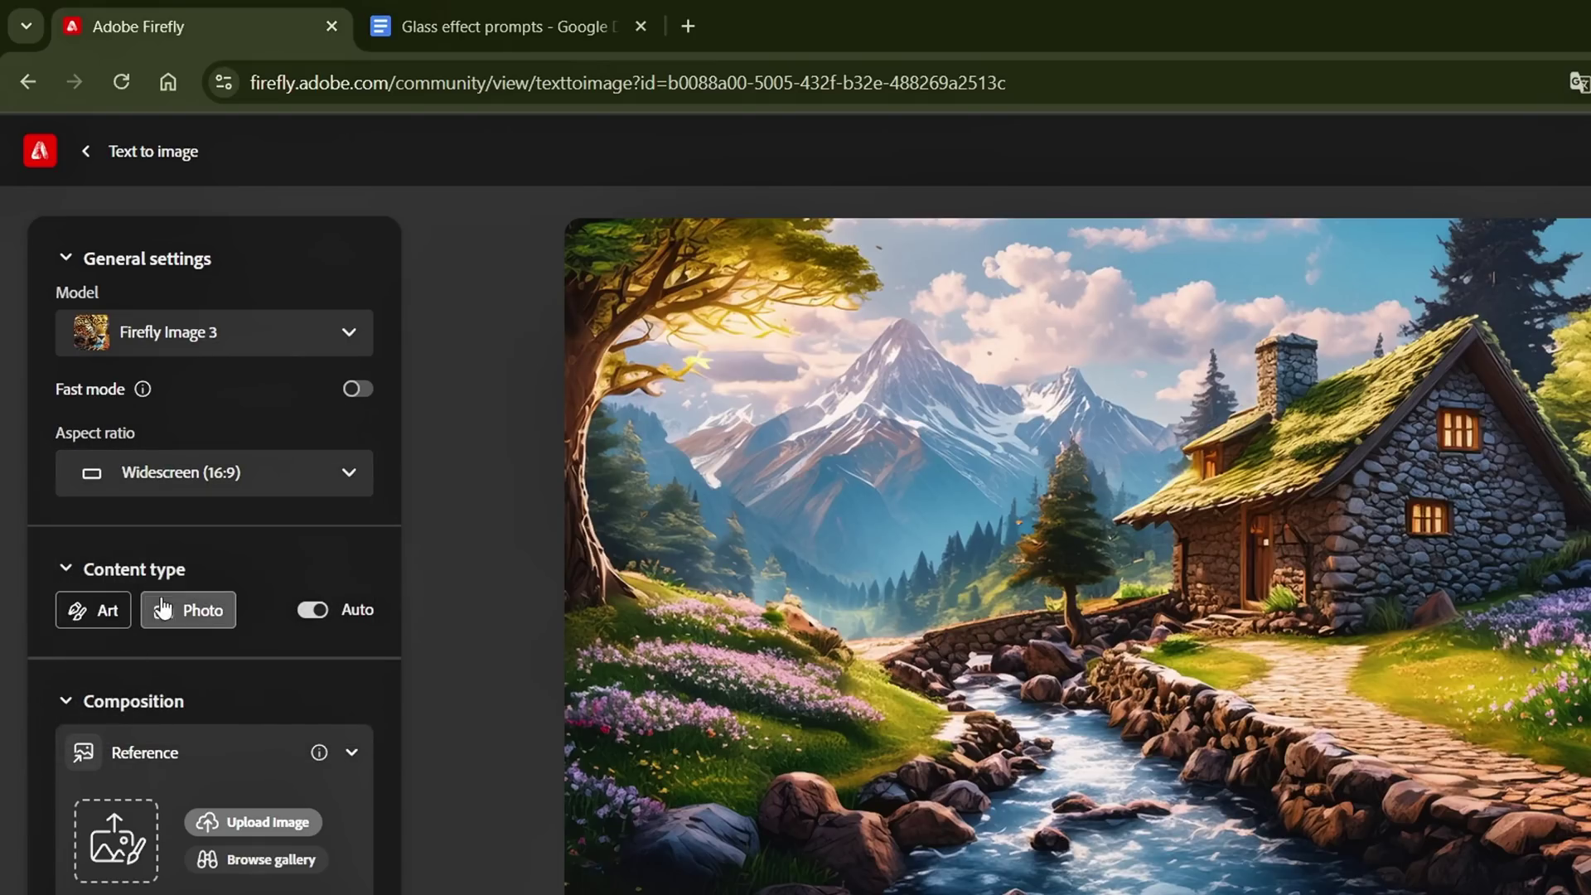
left_click(193, 611)
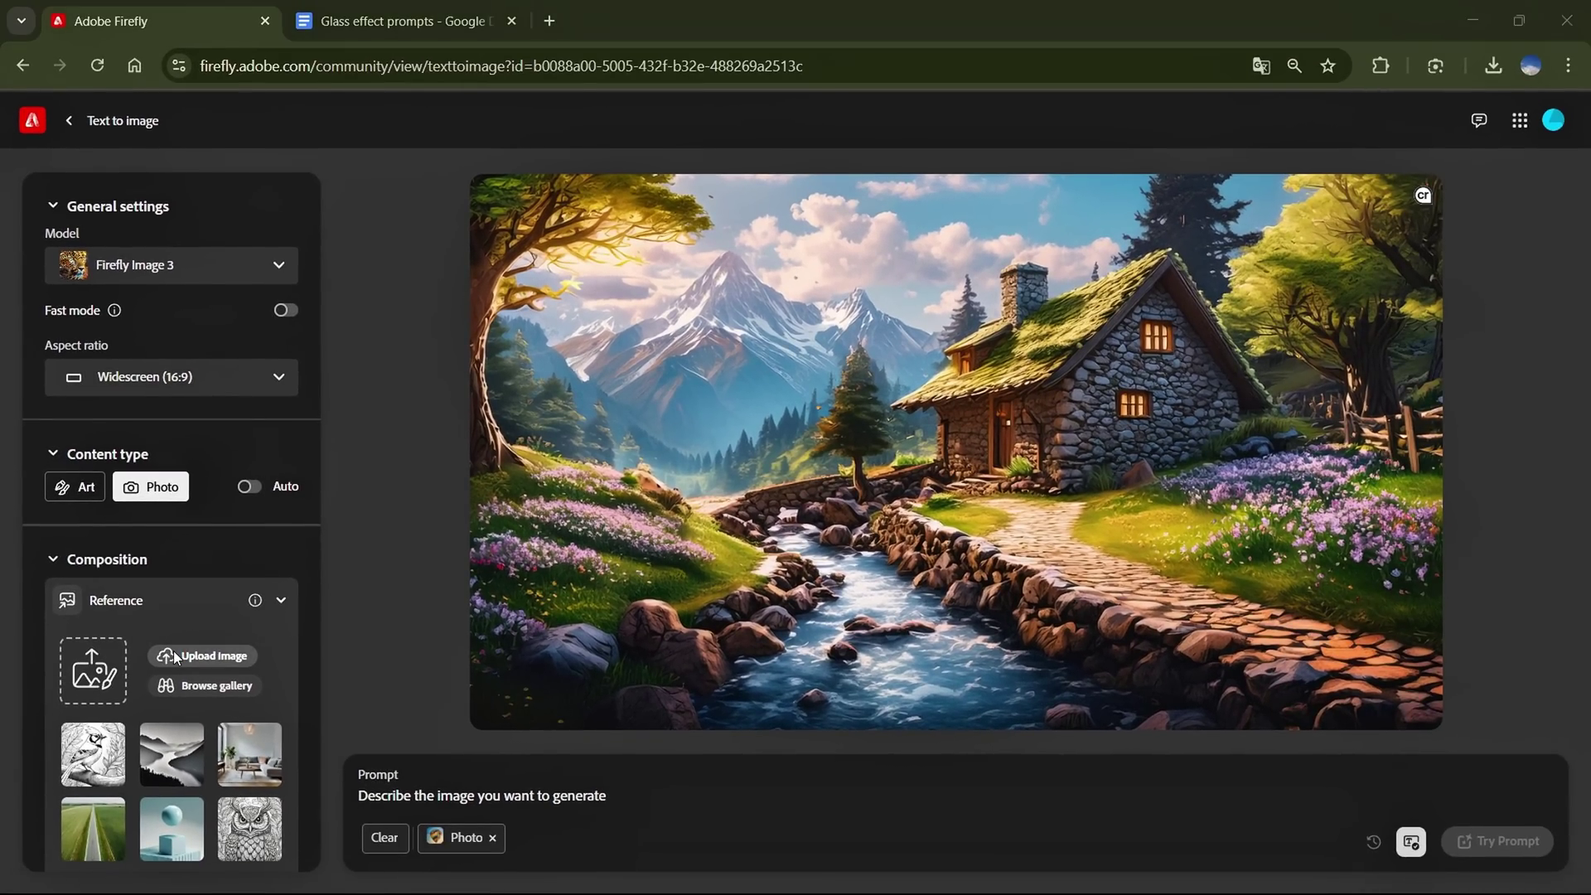
- Upload the void image as the composition reference and set its strength to the maximum
left_click(171, 656)
left_click(635, 363)
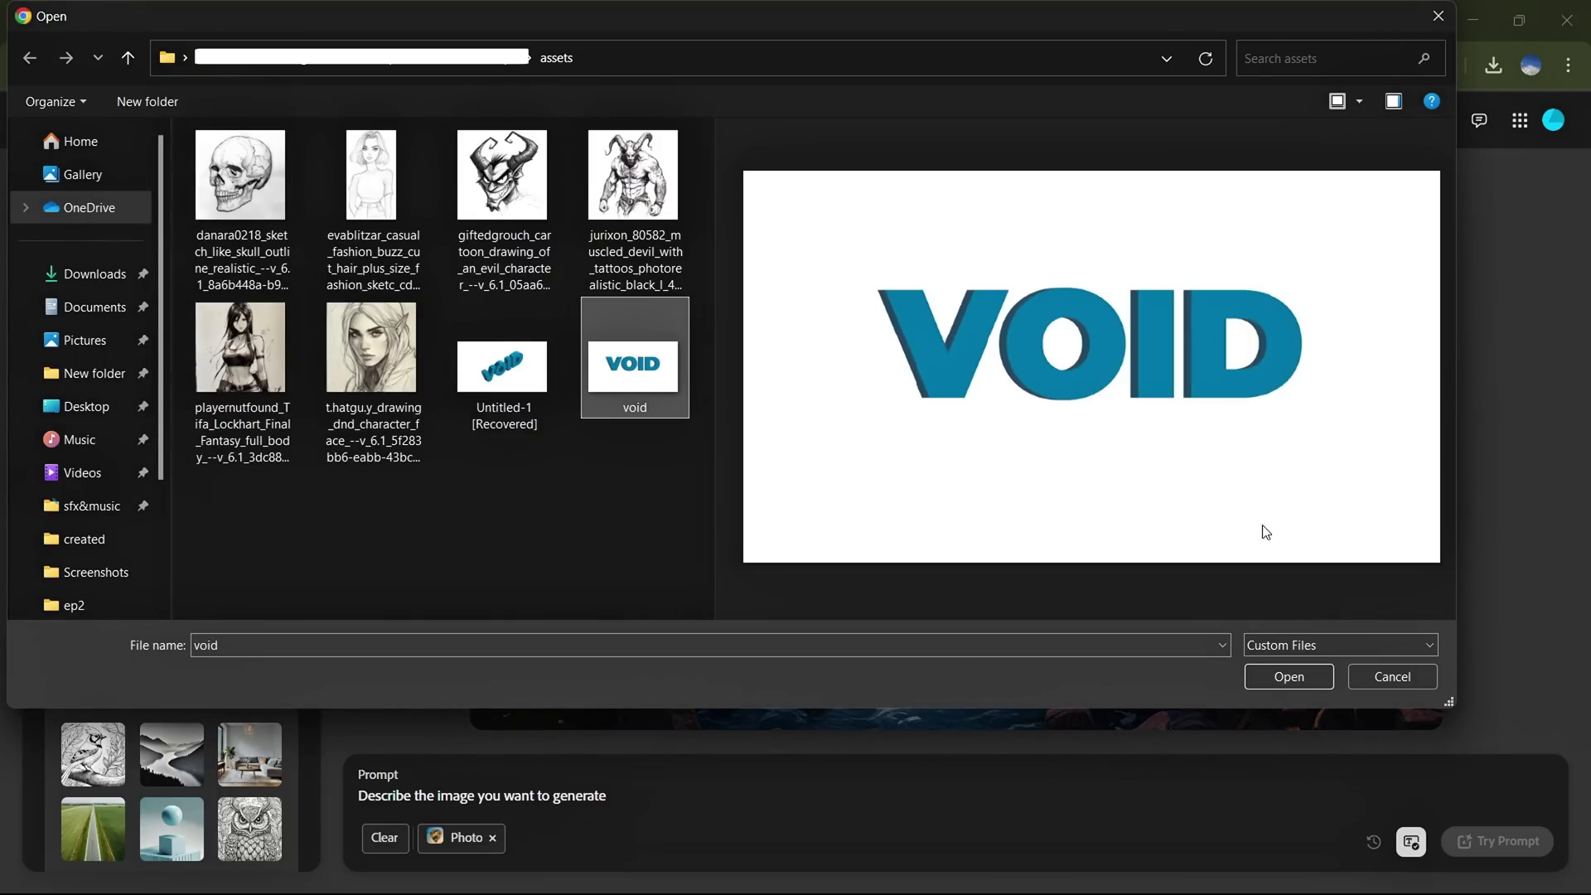
left_click(1267, 678)
left_click(928, 563)
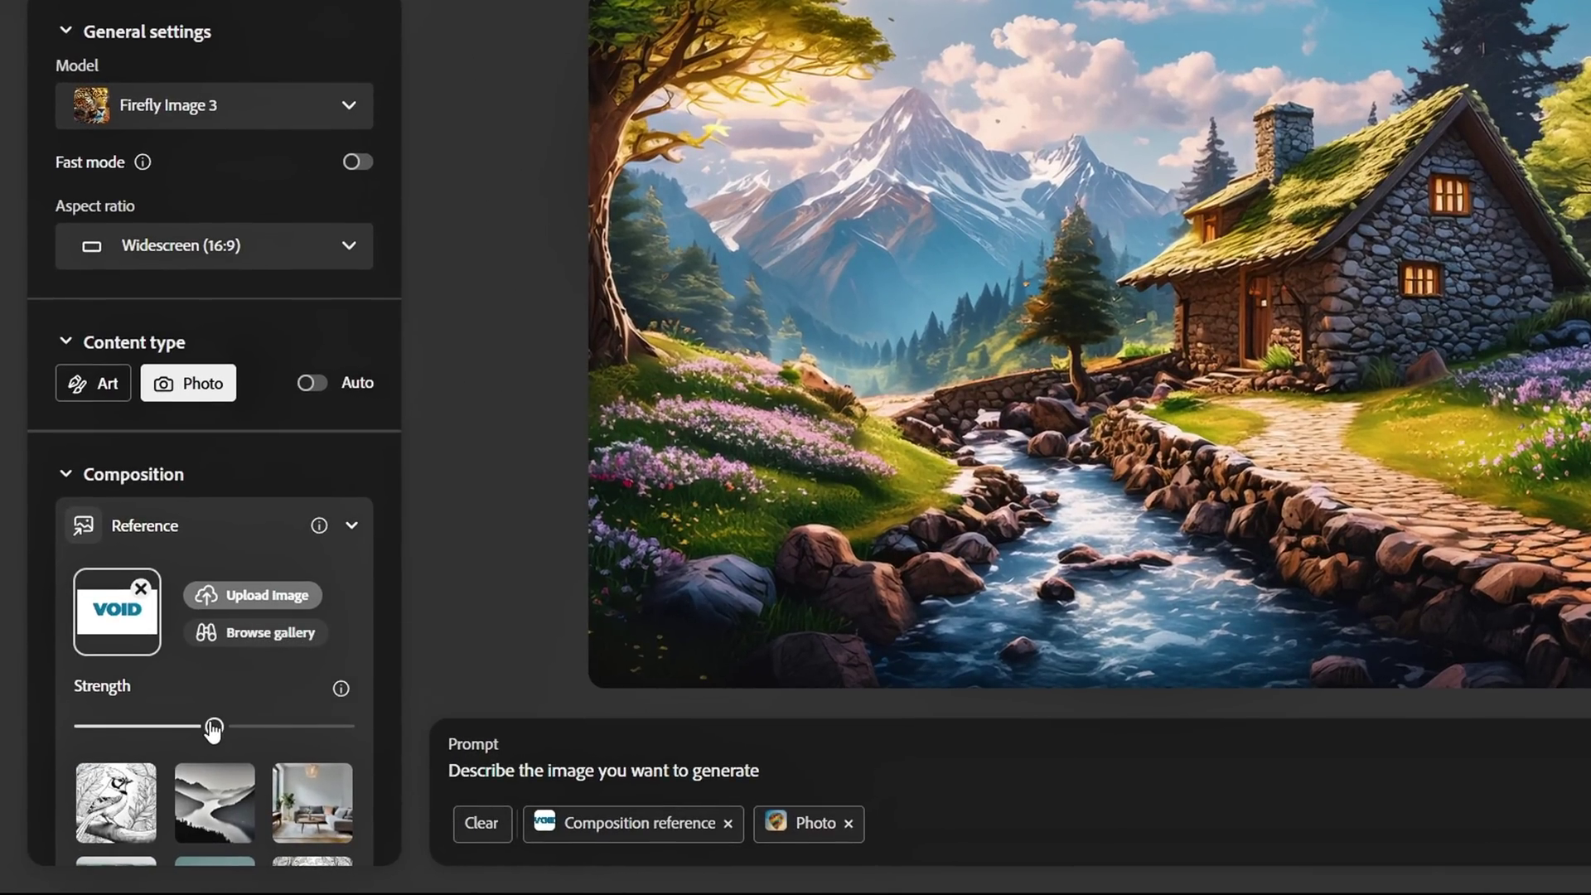
left_click_drag(285, 724, 367, 723)
- Set the lighting effect to Low lighting and the camera angle to Macrophotography
scroll(202, 650, "down", 10)
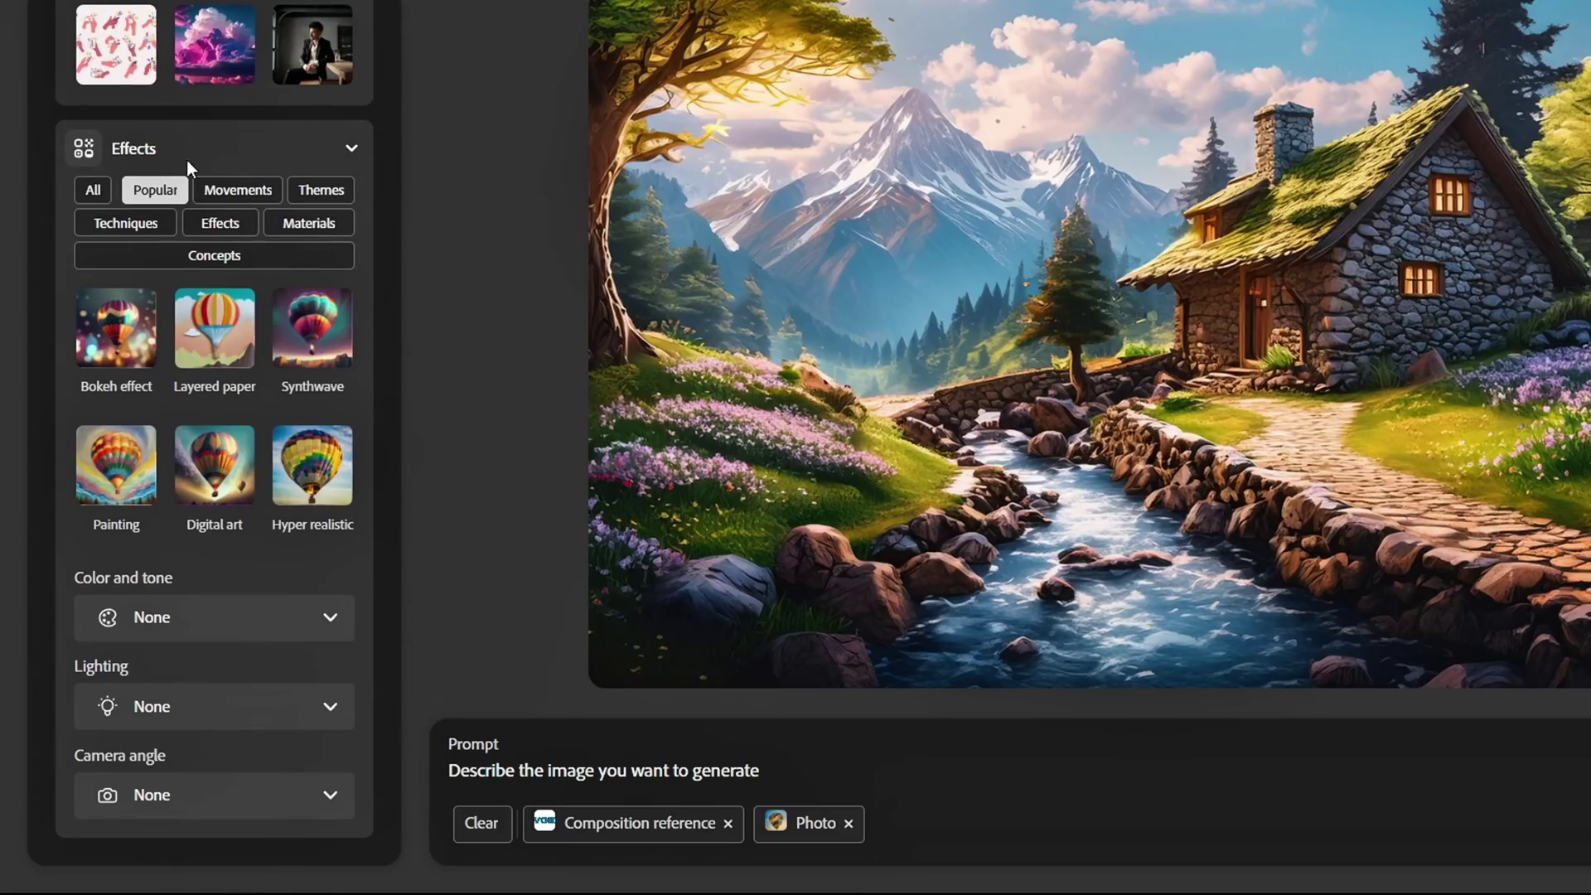
left_click(203, 709)
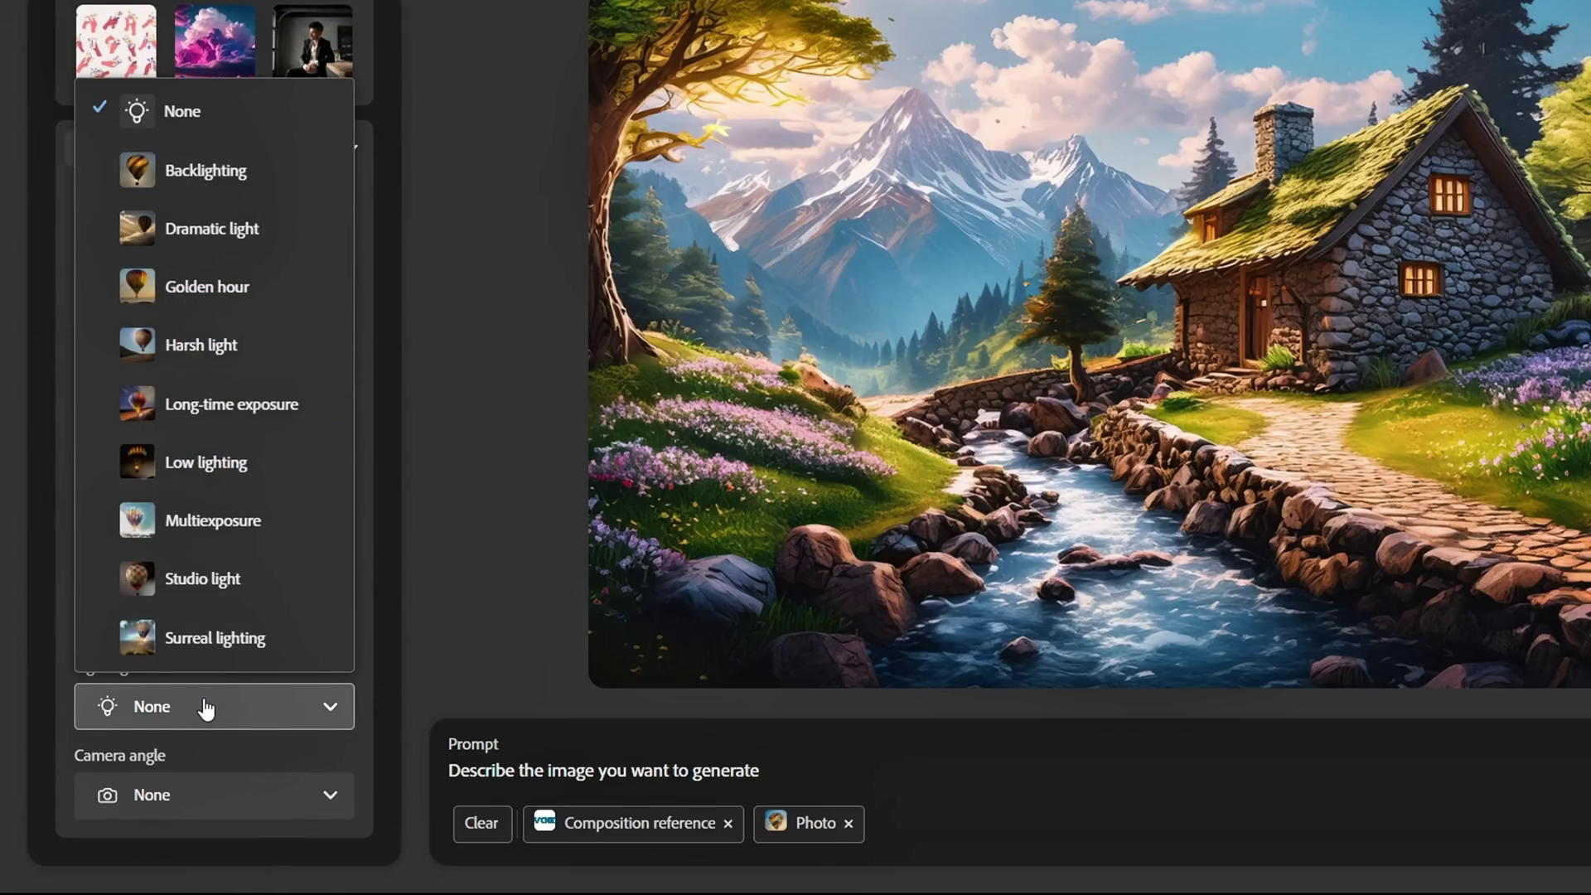
left_click(234, 485)
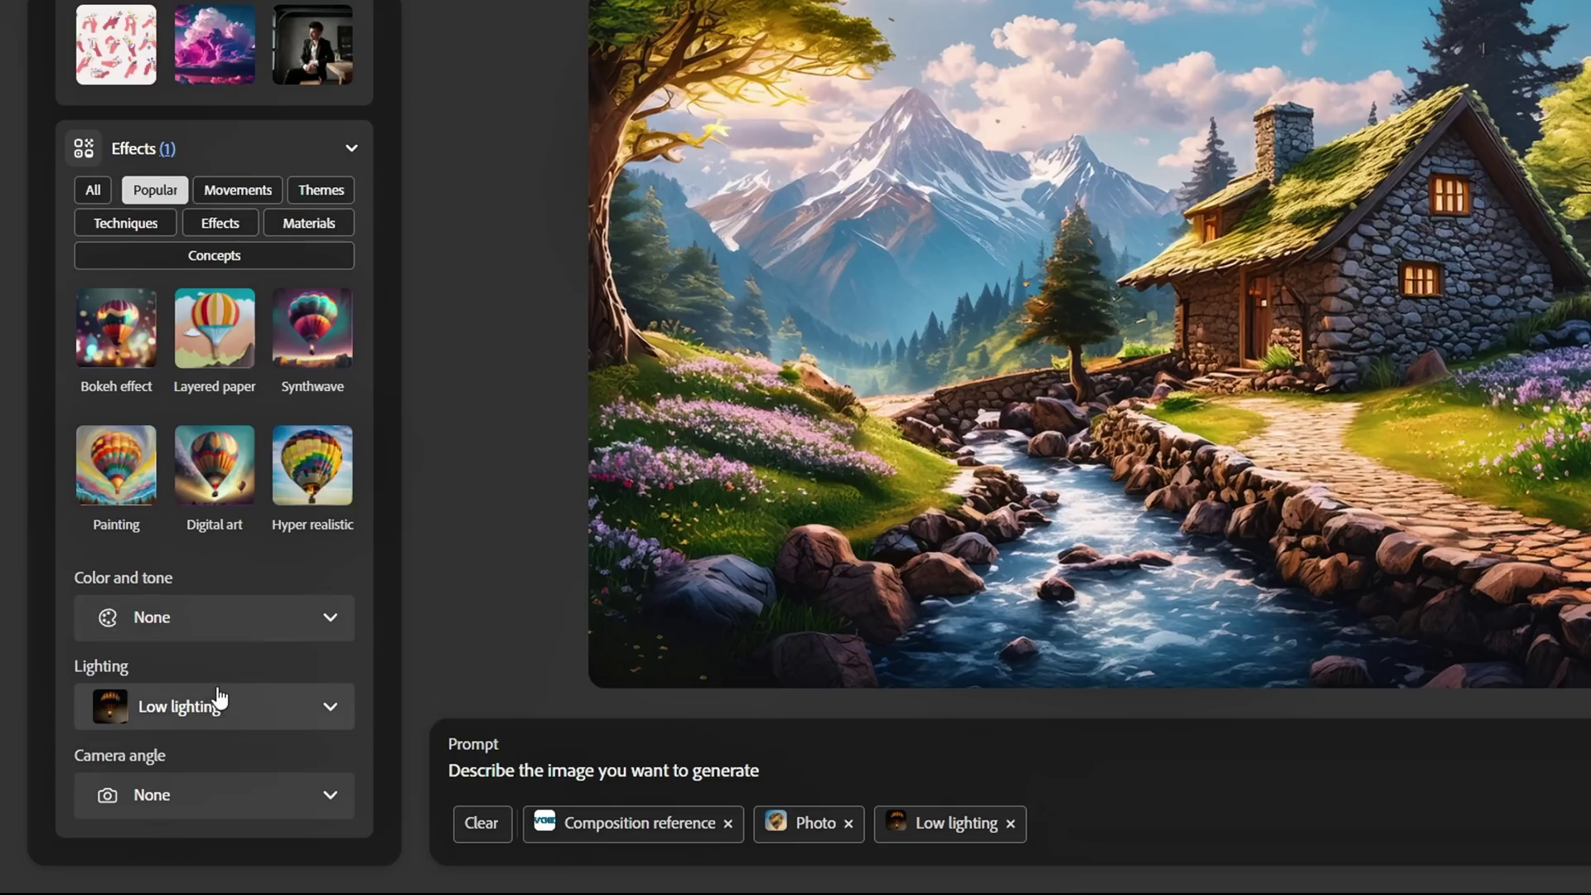
left_click(116, 793)
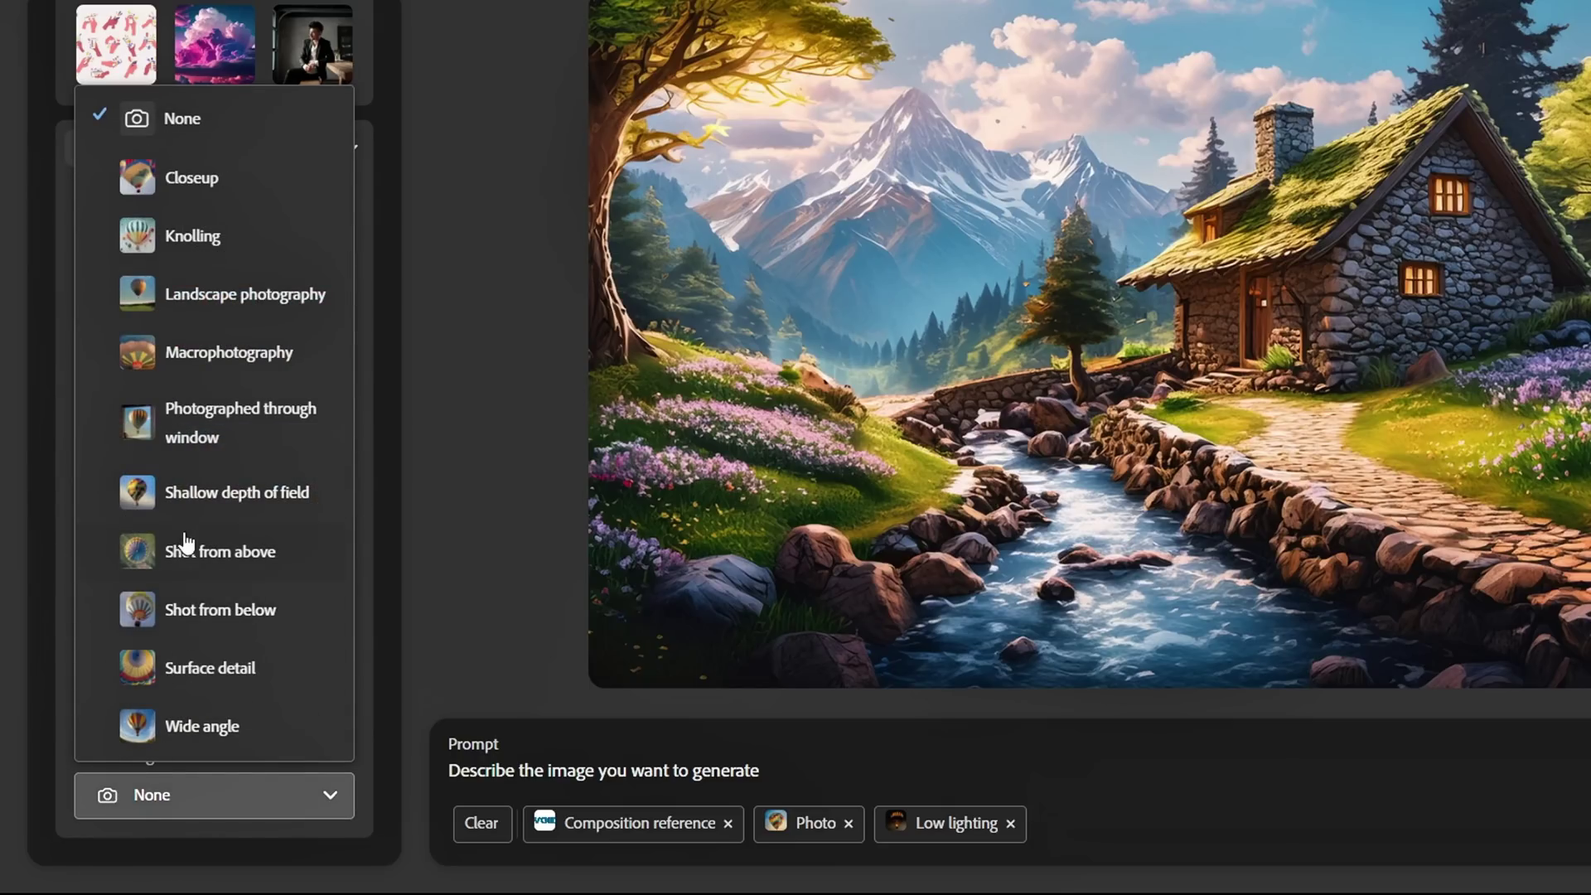
left_click(253, 378)
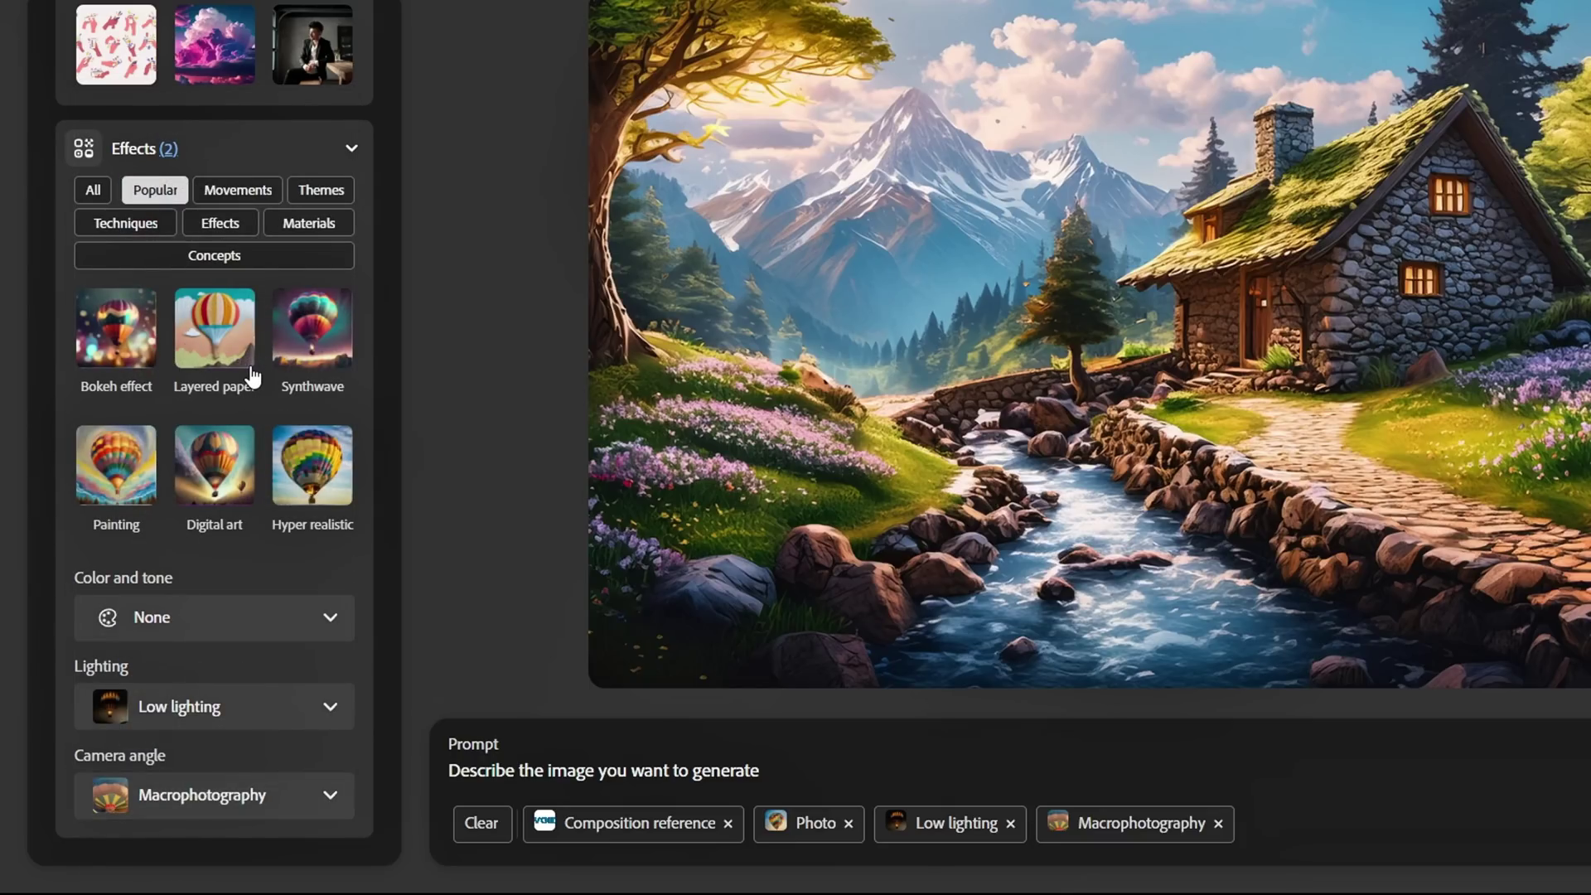
- Reduce the style's visual intensity to the minimum
scroll(369, 623, "up", 10)
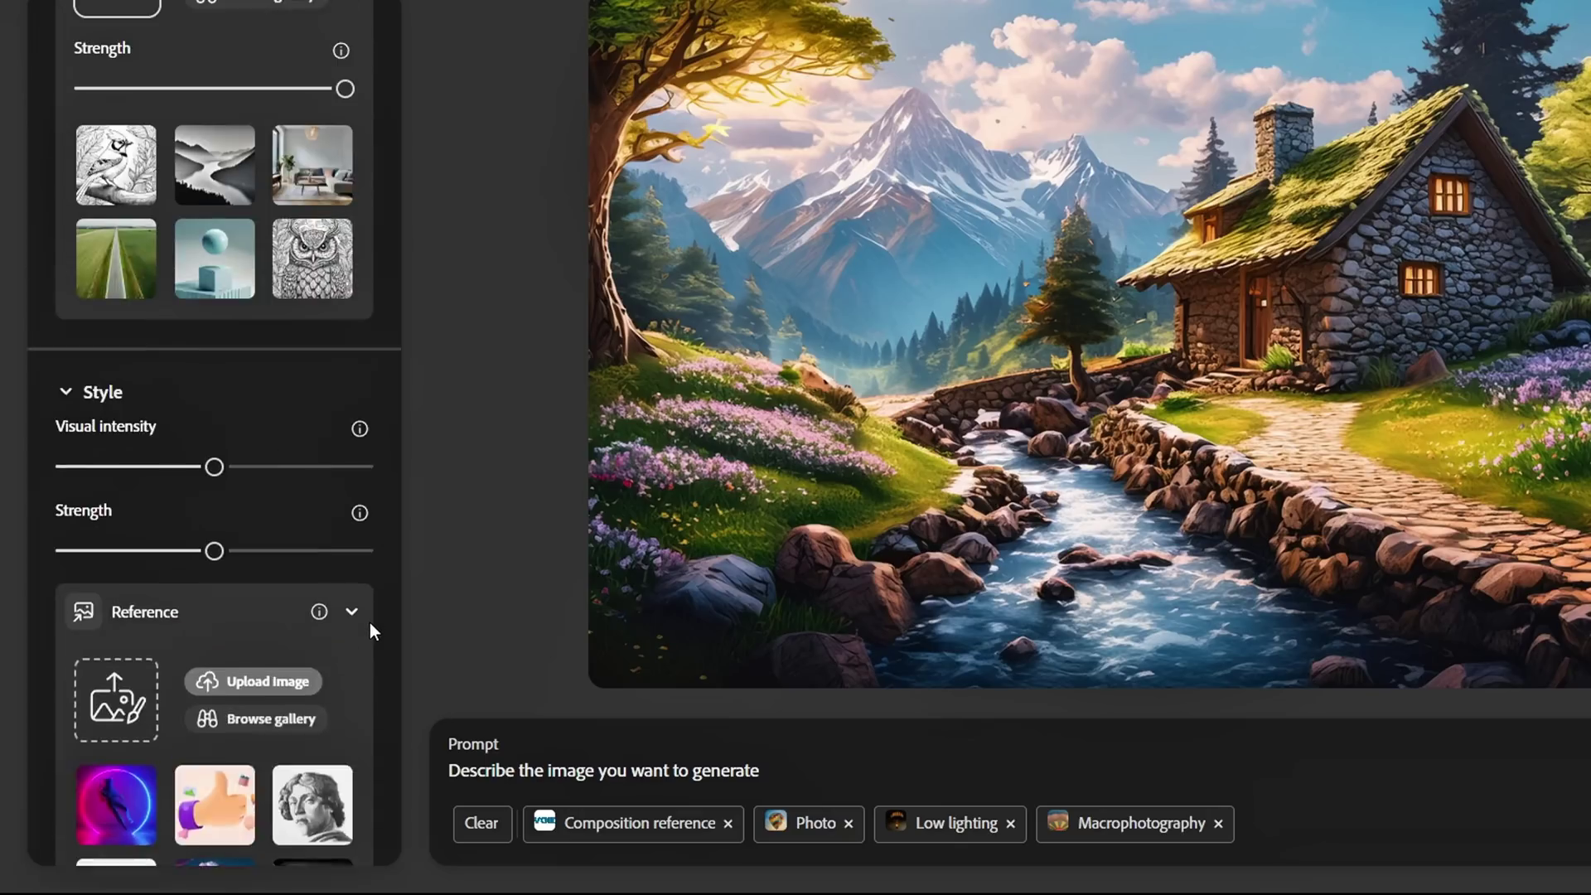
scroll(371, 623, "down", 3)
scroll(371, 623, "down", 4)
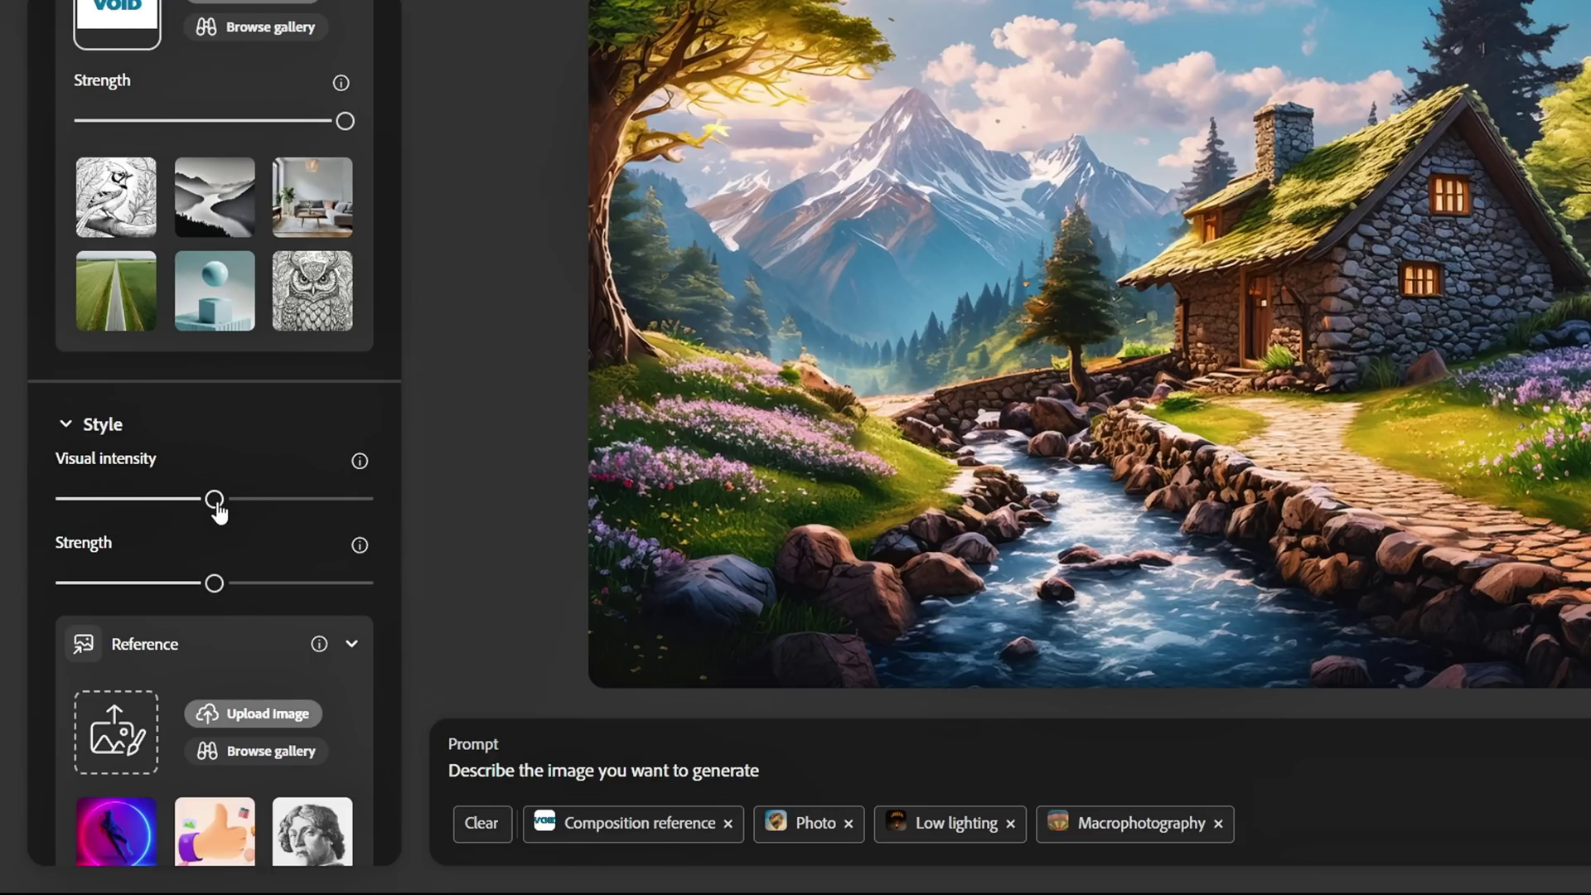
left_click_drag(214, 500, 65, 500)
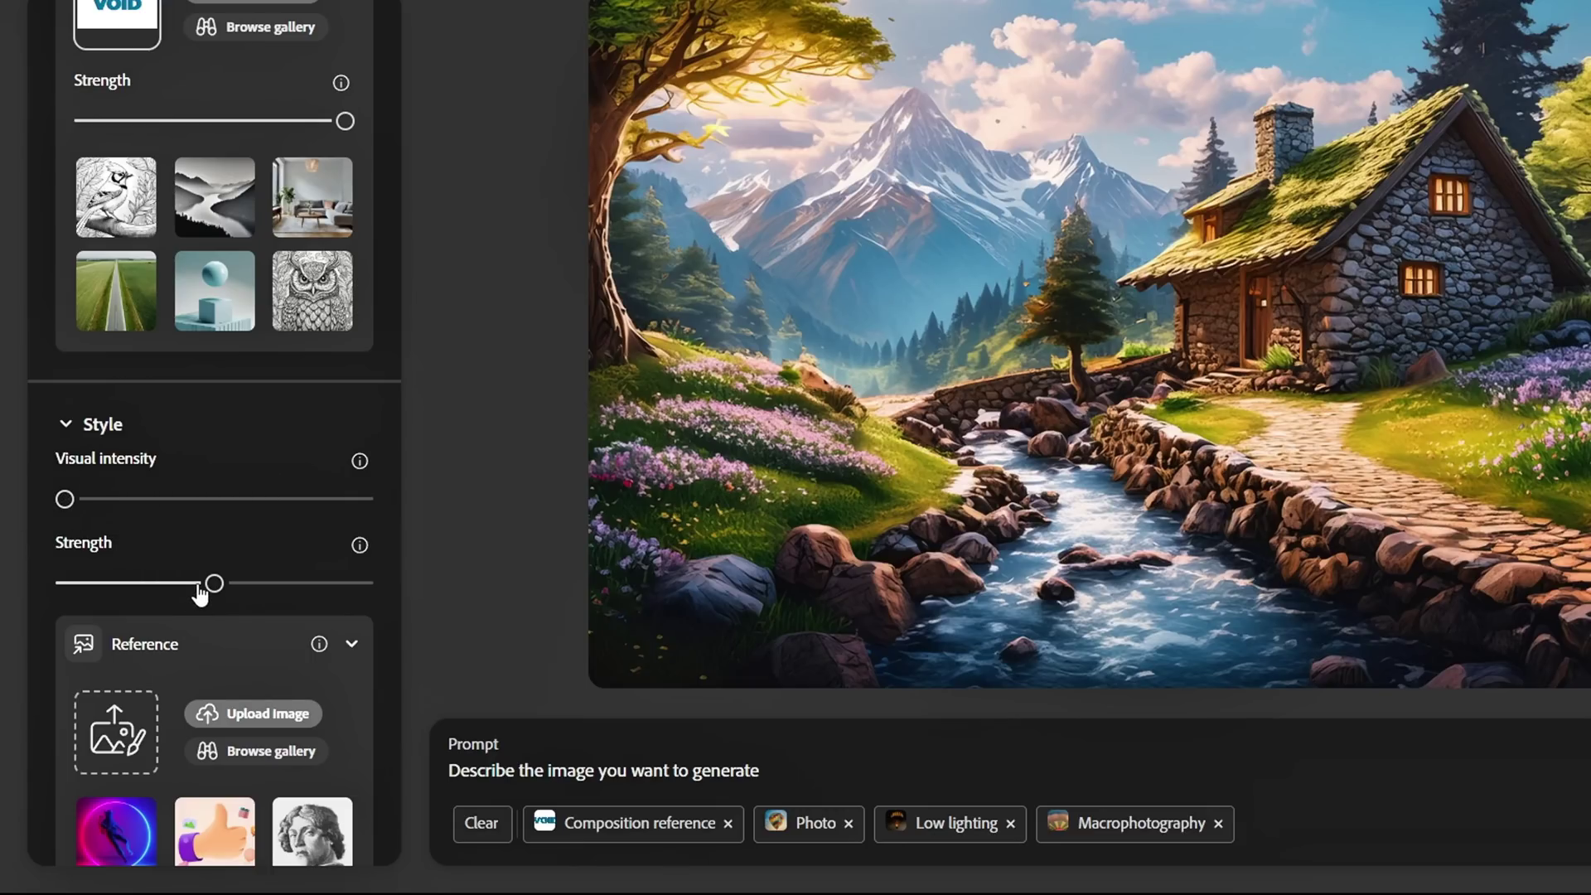
- Reduce the style's strength to the minimum
left_click_drag(178, 585, 92, 594)
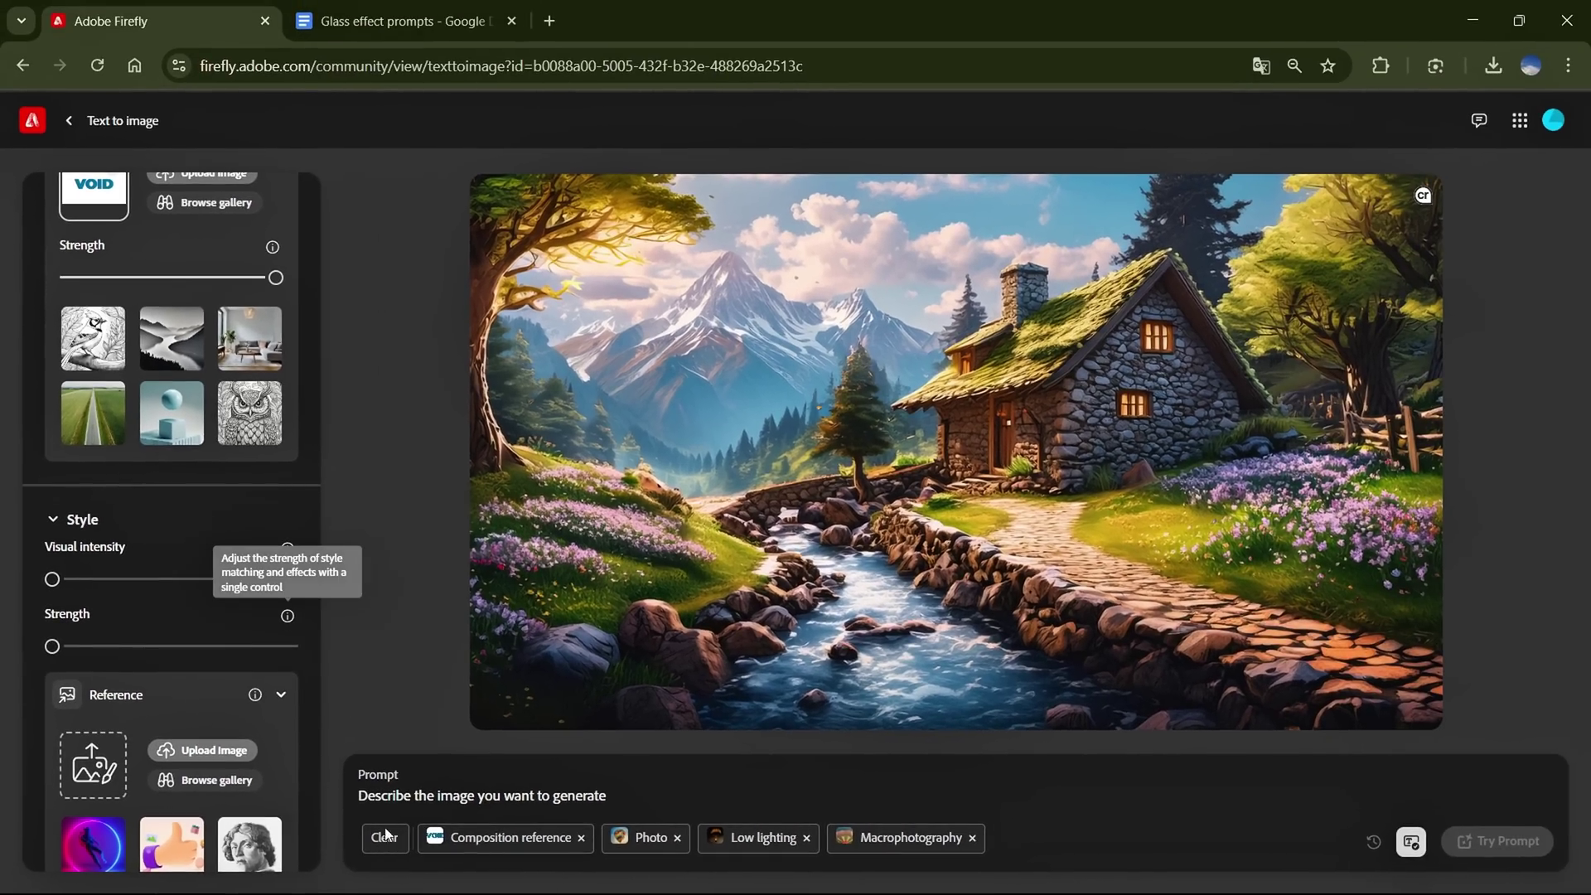
- Copy "a grunge prism glass letters, floating in the air, isolated on a plain black background" from the Google Docs prompt list into Firefly and generate images
left_click(485, 771)
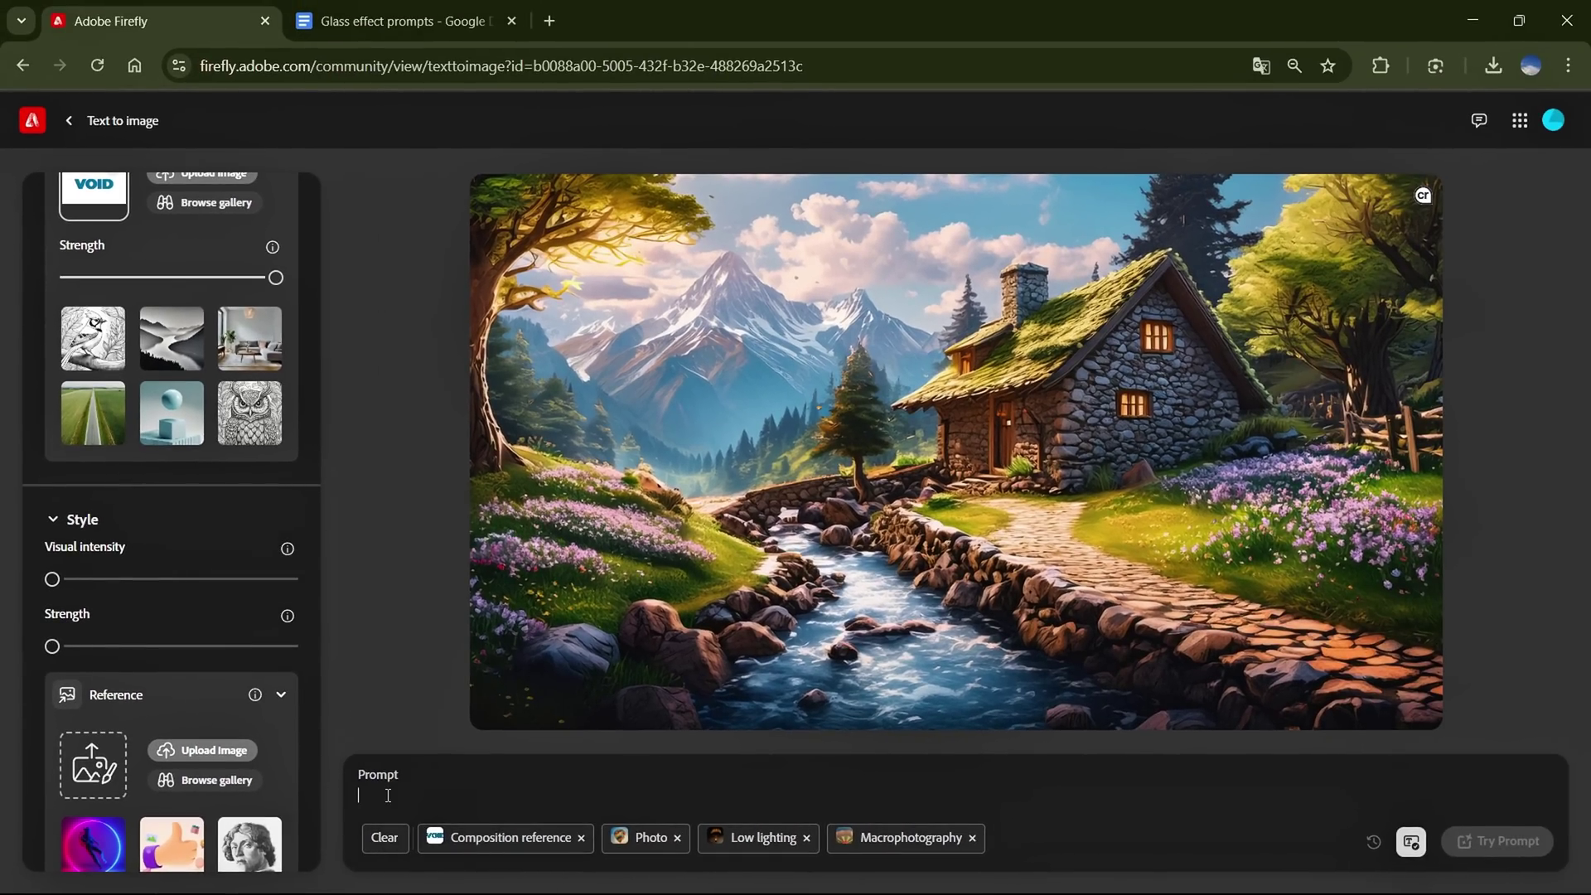
left_click(403, 25)
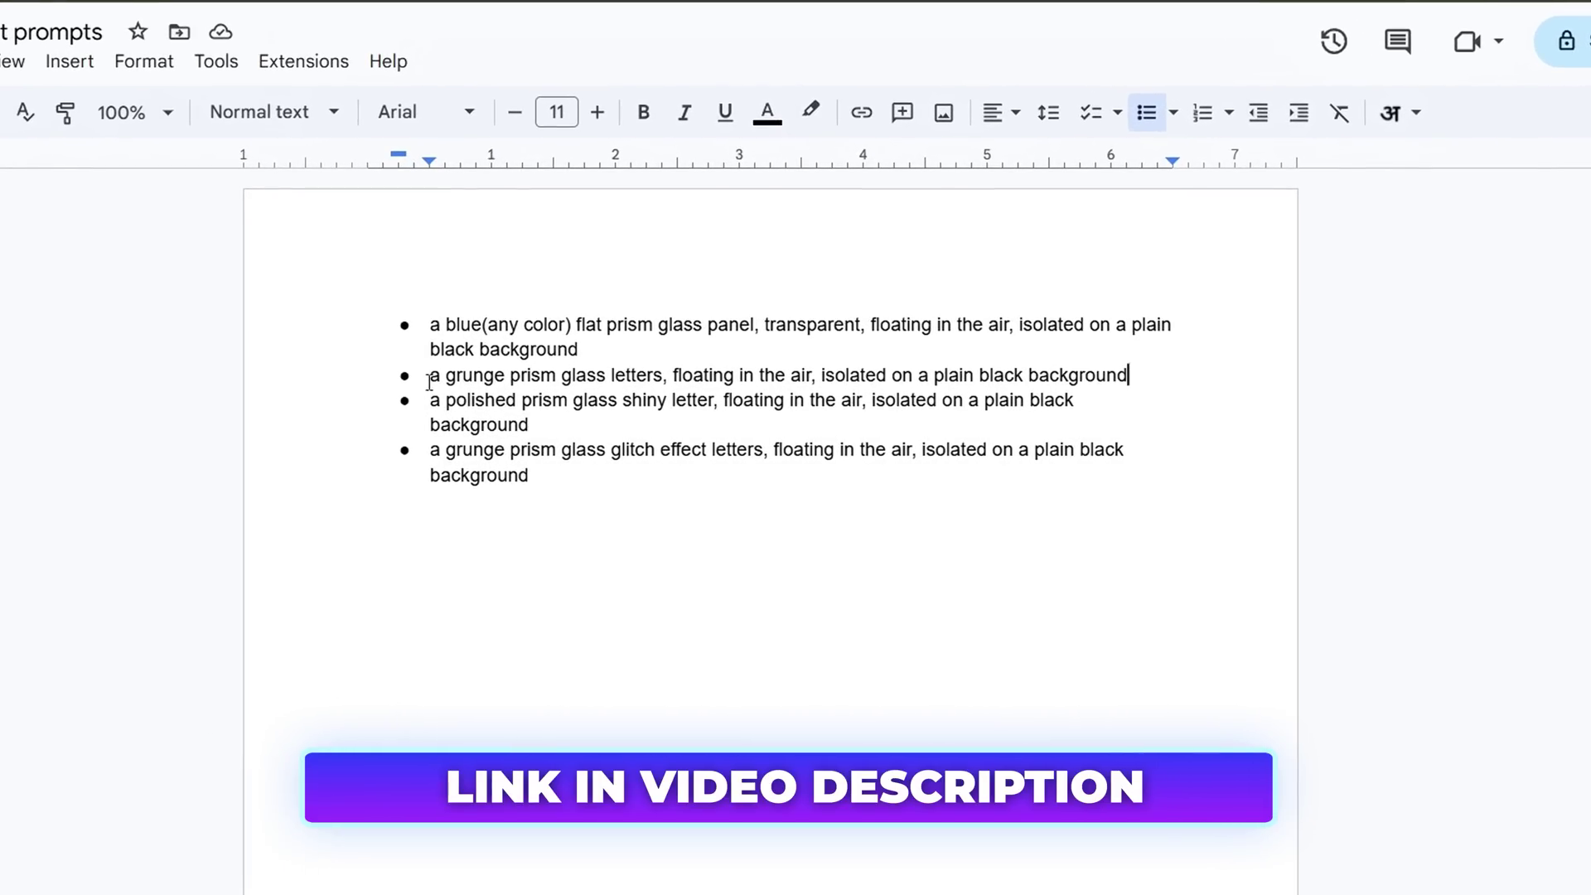
left_click_drag(429, 381, 1151, 375)
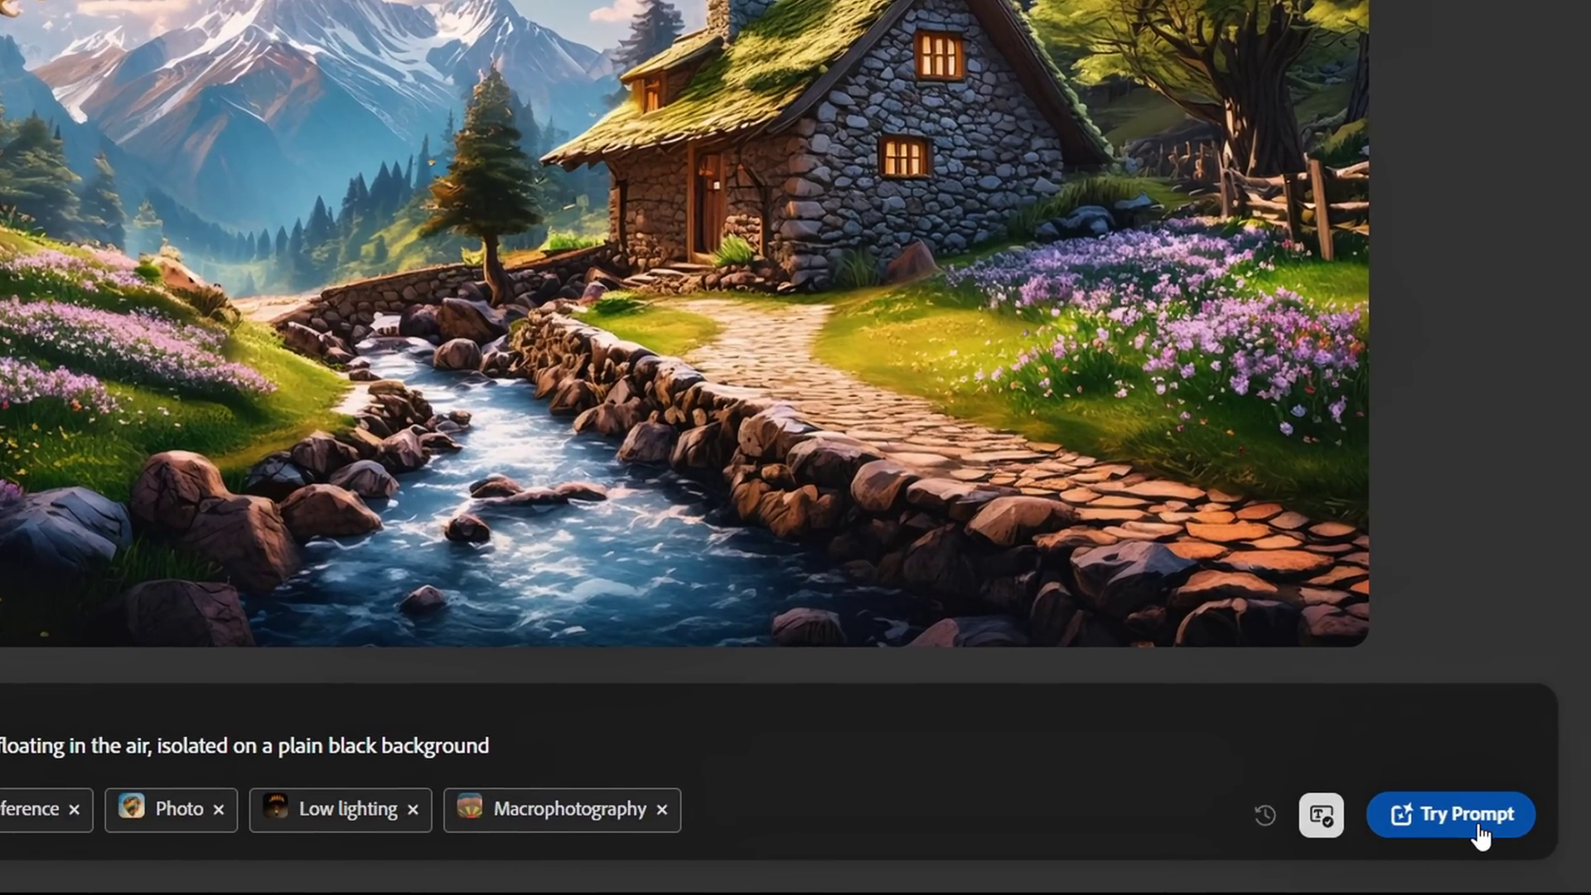
left_click(1494, 844)
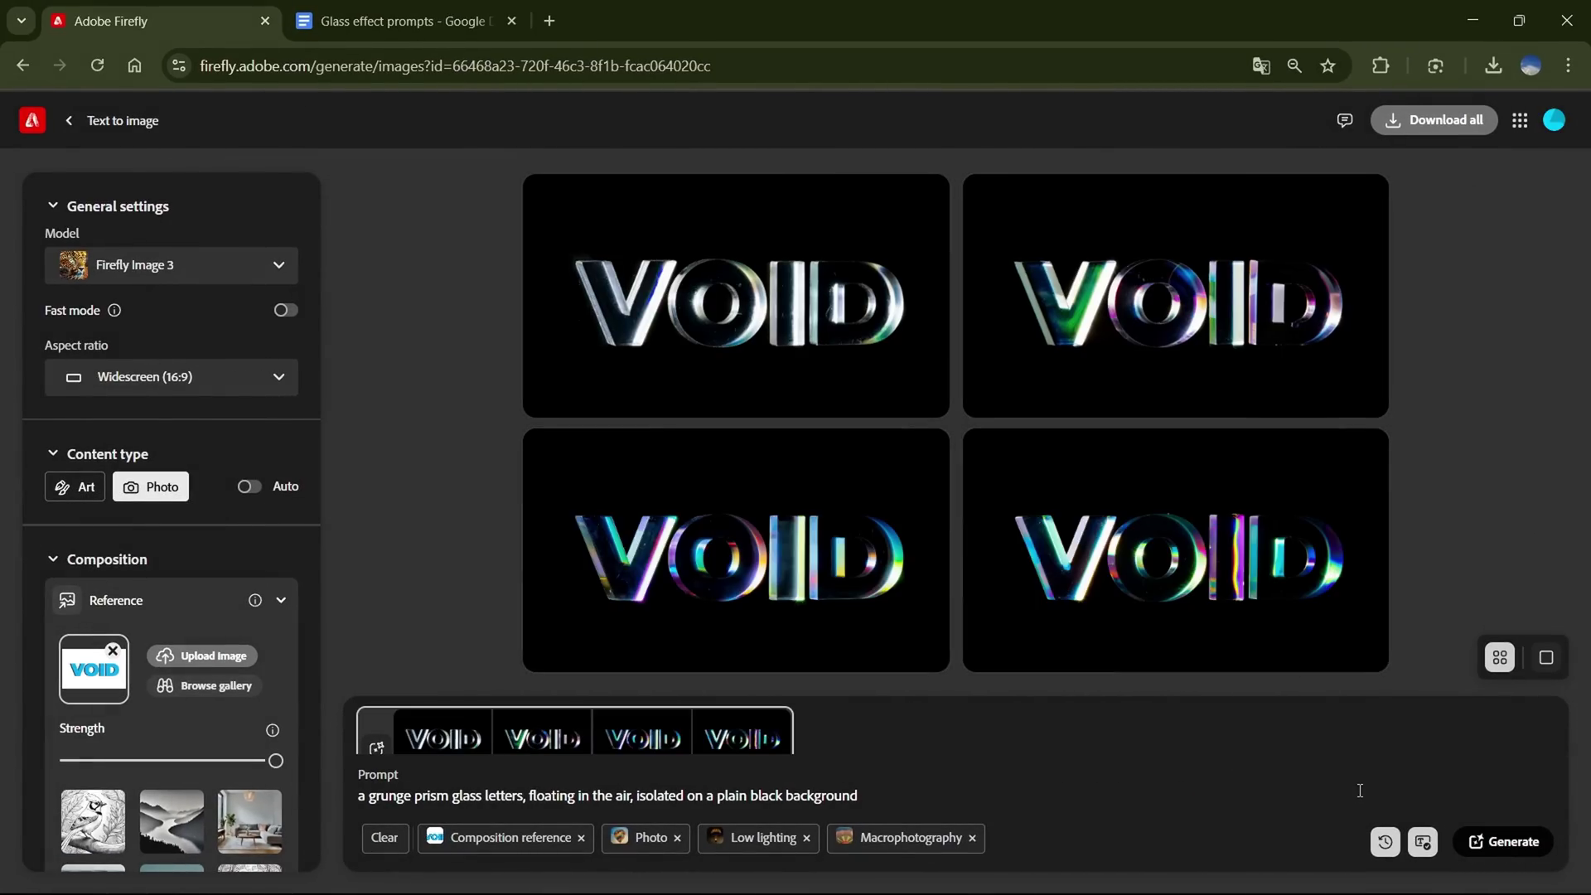
- Enlarge the generated grunge prism glass VOID images and compare the variations one after another
left_click(804, 551)
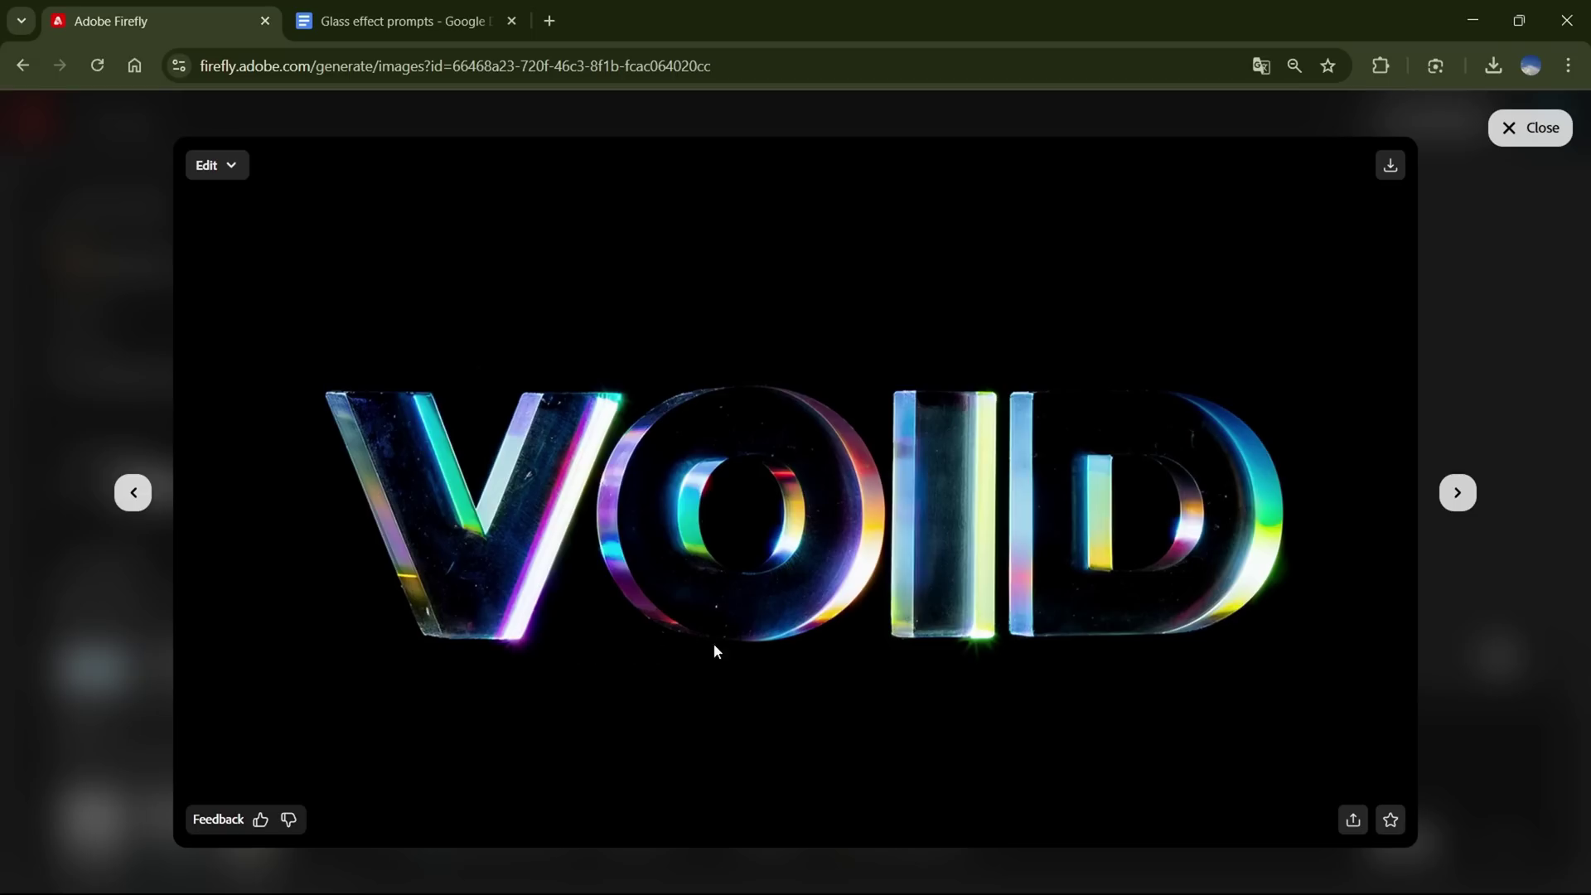
left_click(1458, 495)
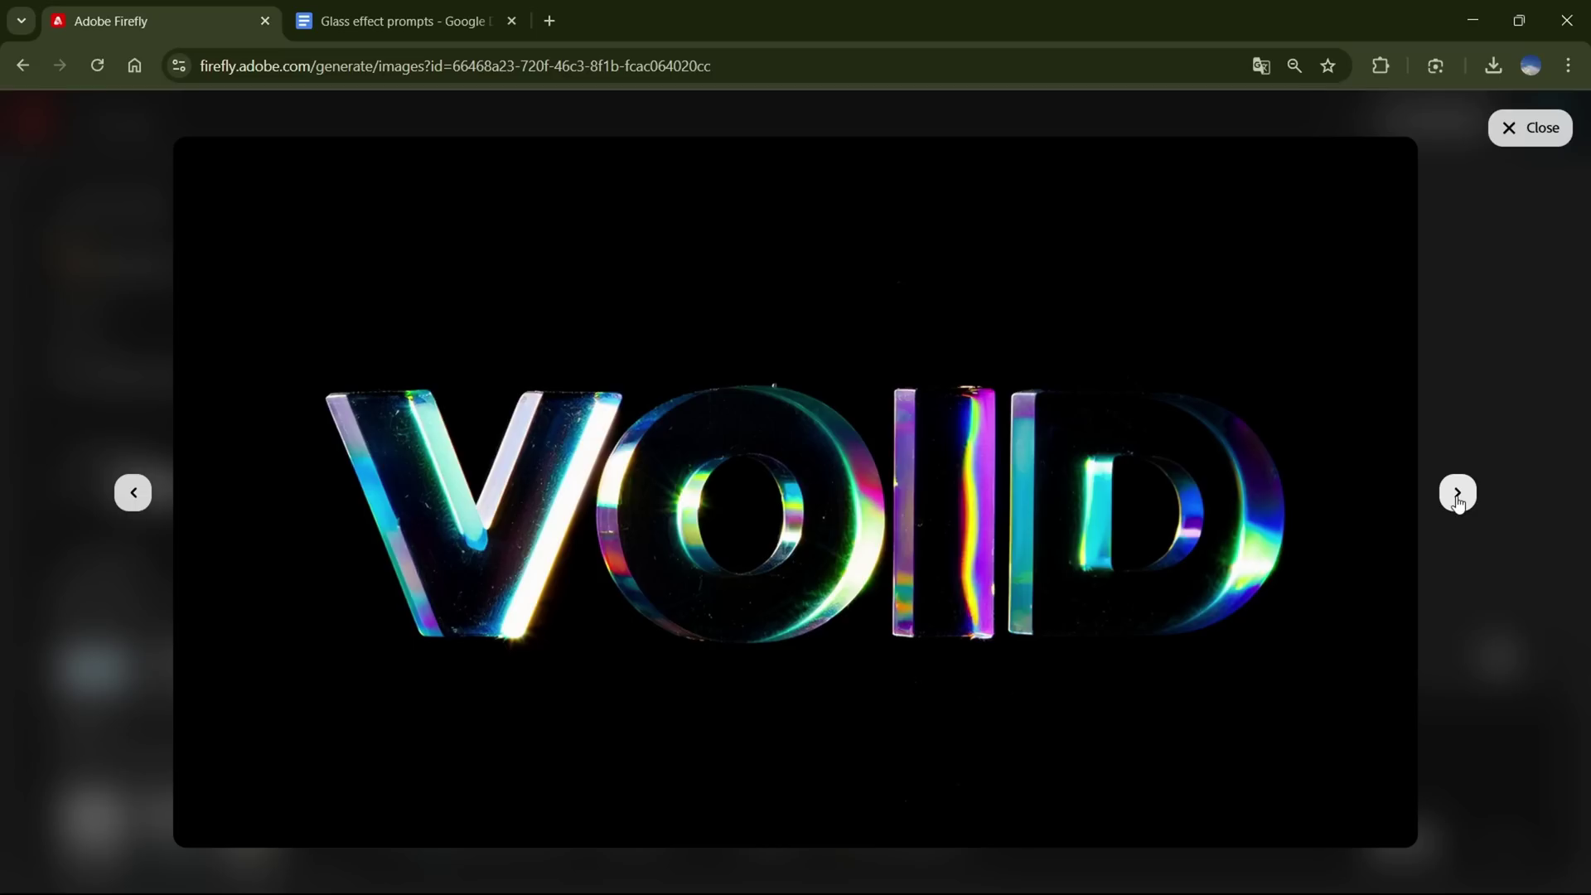
mouse_move(1187, 389)
left_click(1468, 494)
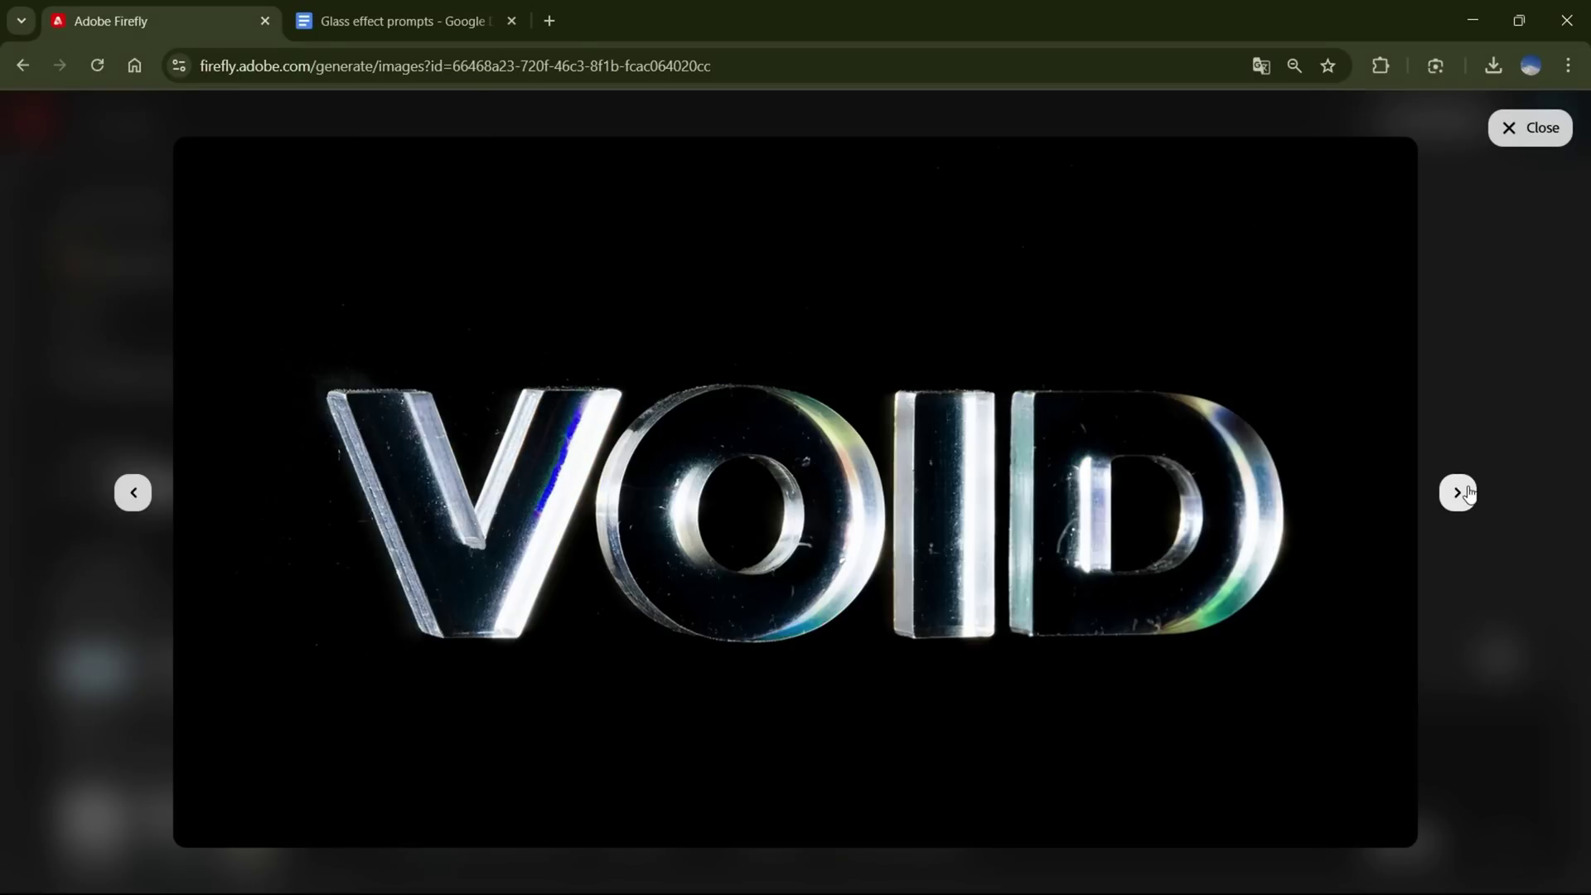
left_click(1467, 493)
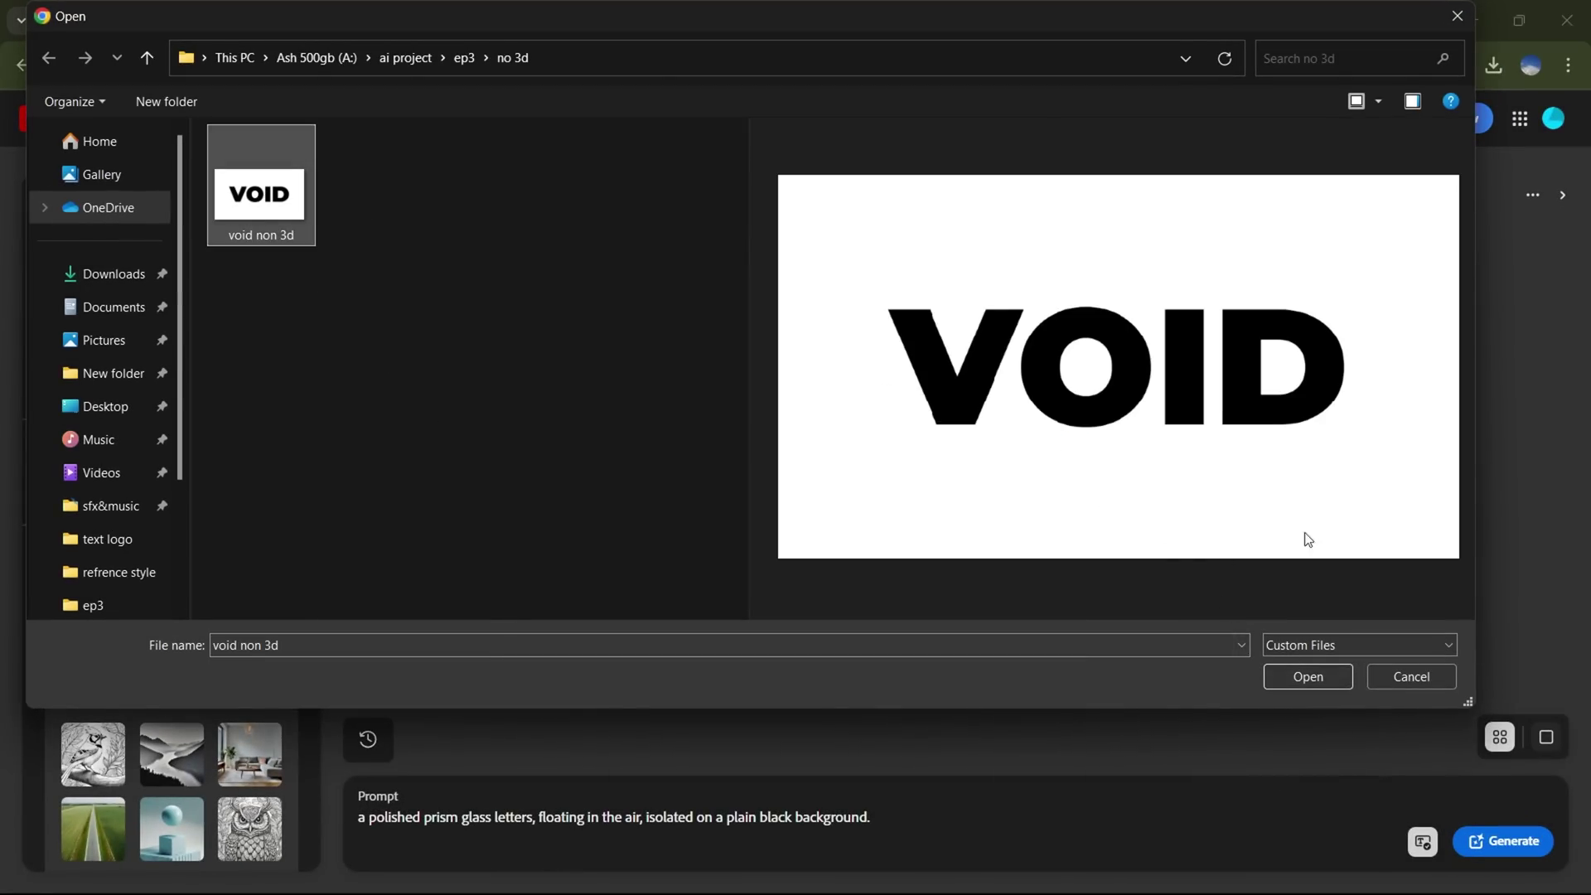
- Load the void non 3d image as the composition reference at maximum strength, with the style's visual intensity and strength at the minimum
left_click(1297, 675)
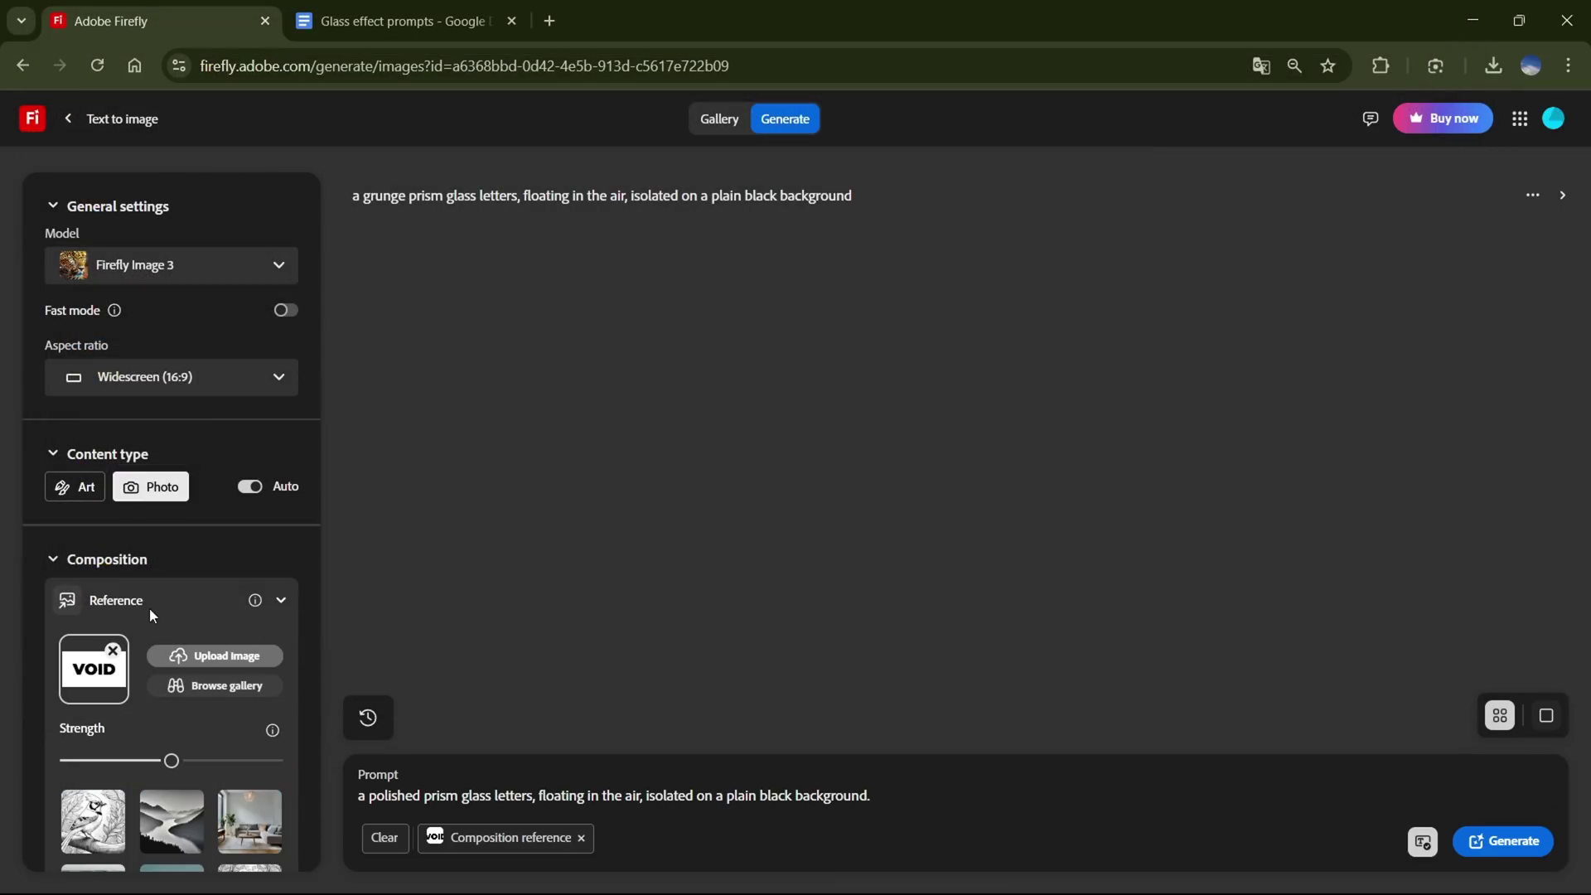
scroll(145, 606, "down", 3)
- Set the lighting to Low lighting and the camera angle to Macrophotography, and generate the polished prism glass letters
scroll(298, 540, "down", 5)
left_click(172, 742)
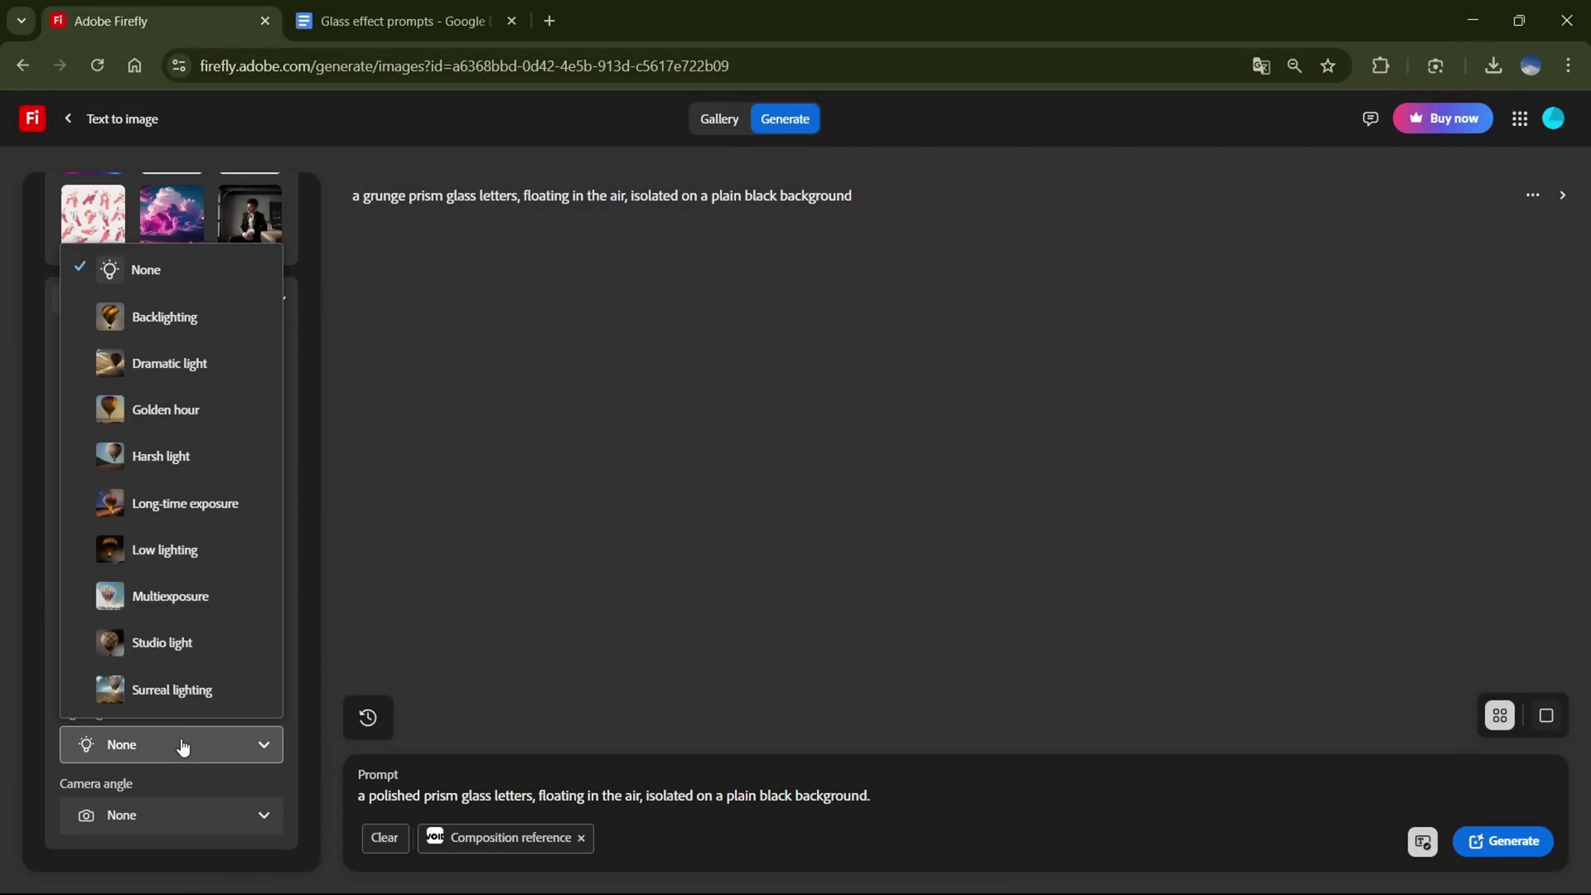
left_click(182, 551)
left_click(172, 814)
left_click(190, 466)
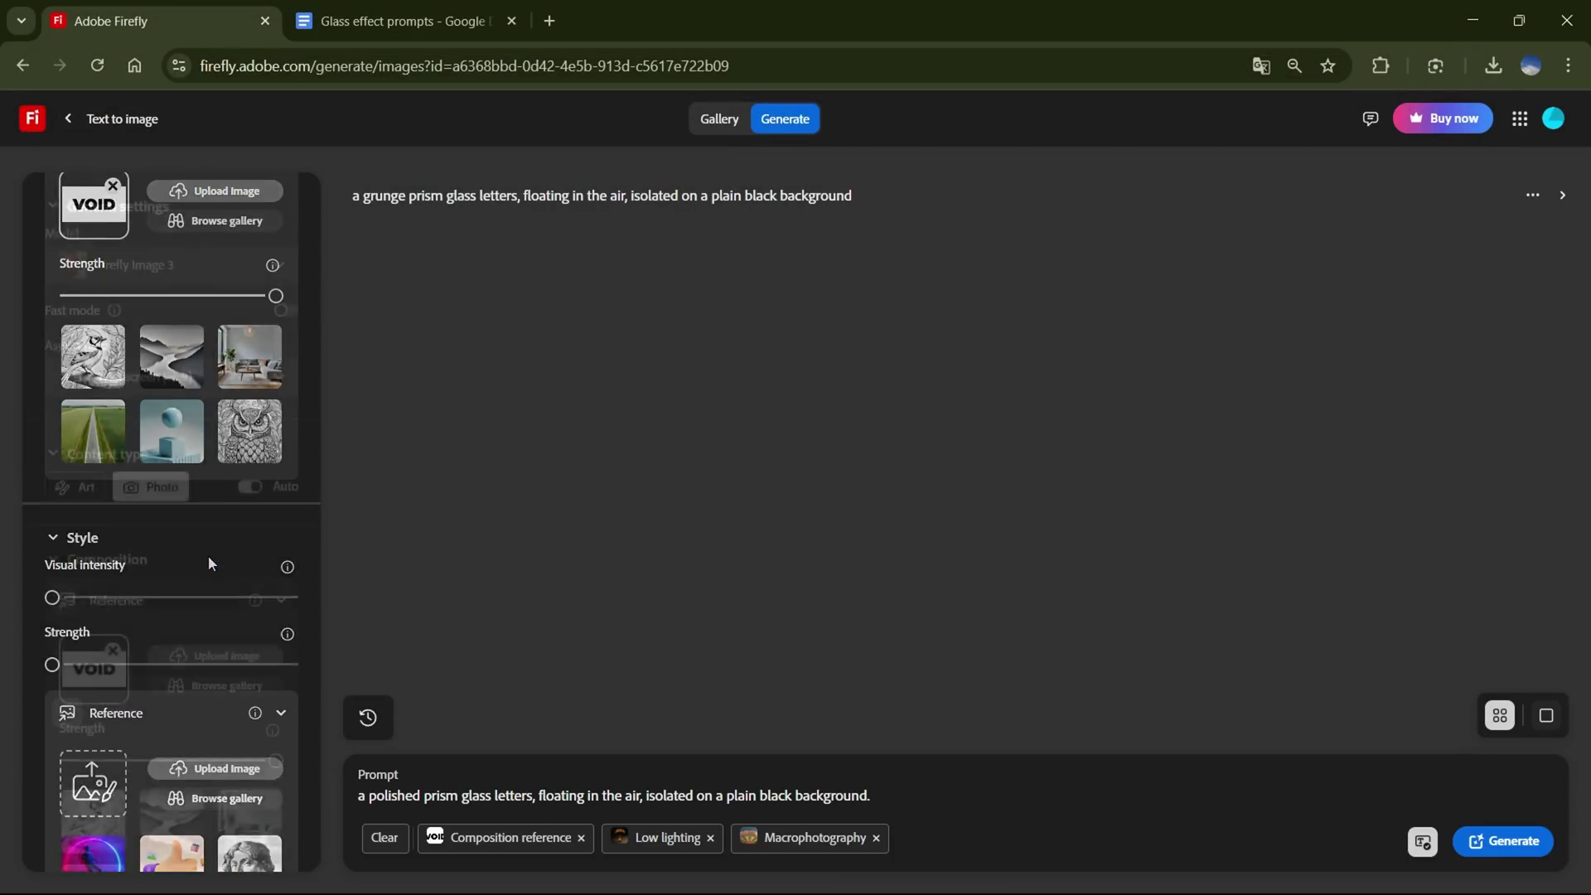
scroll(207, 555, "up", 5)
left_click(1504, 842)
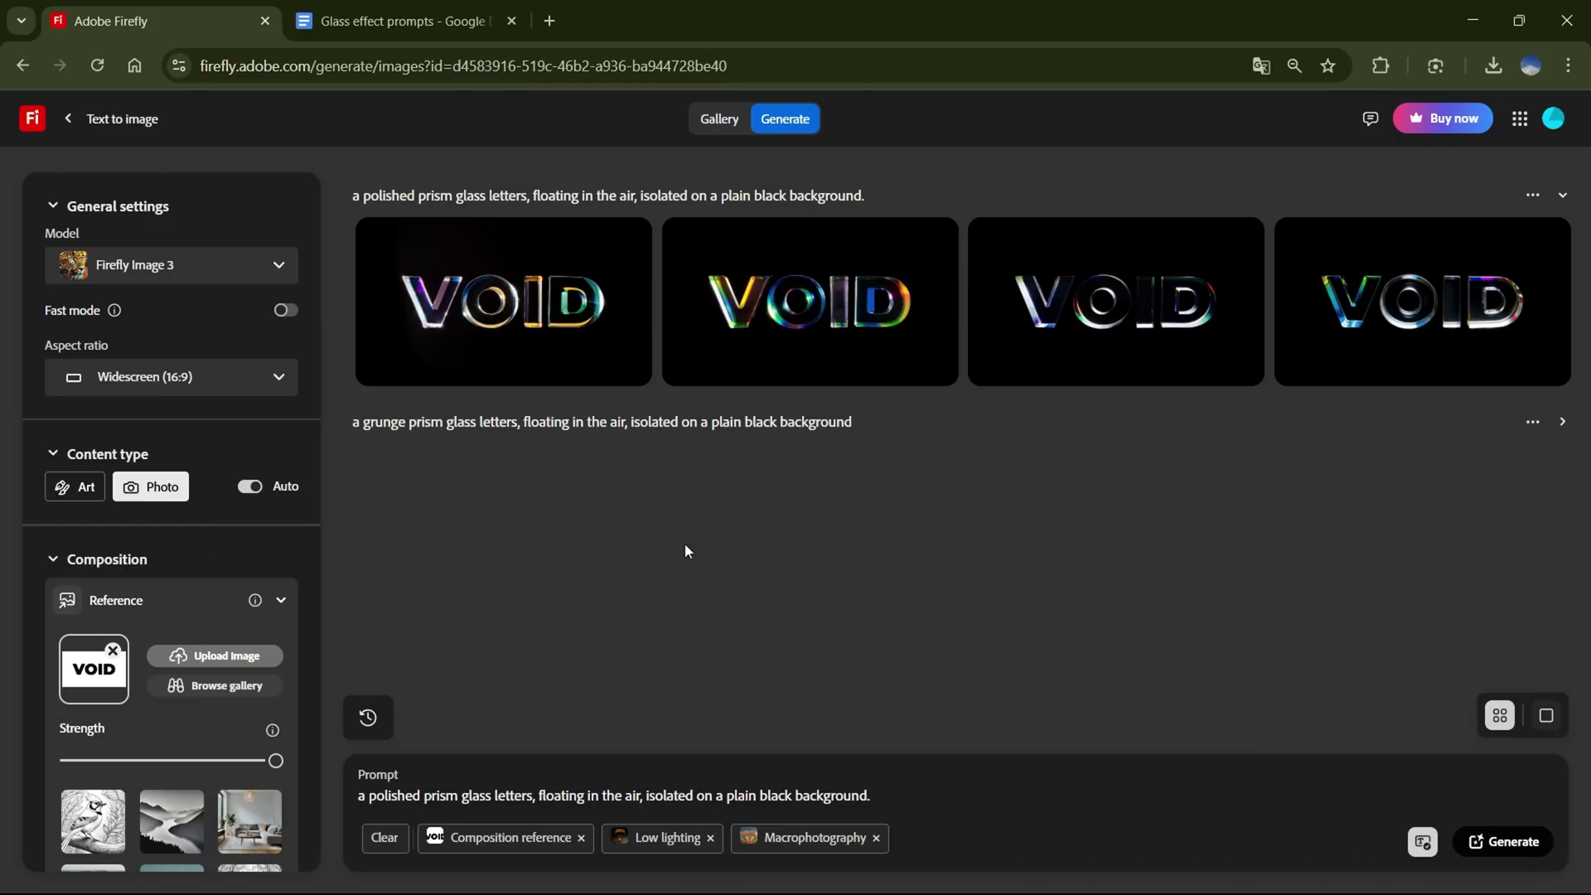
- Enlarge the first polished prism glass VOID images in turn, and return to the results overview
left_click(519, 309)
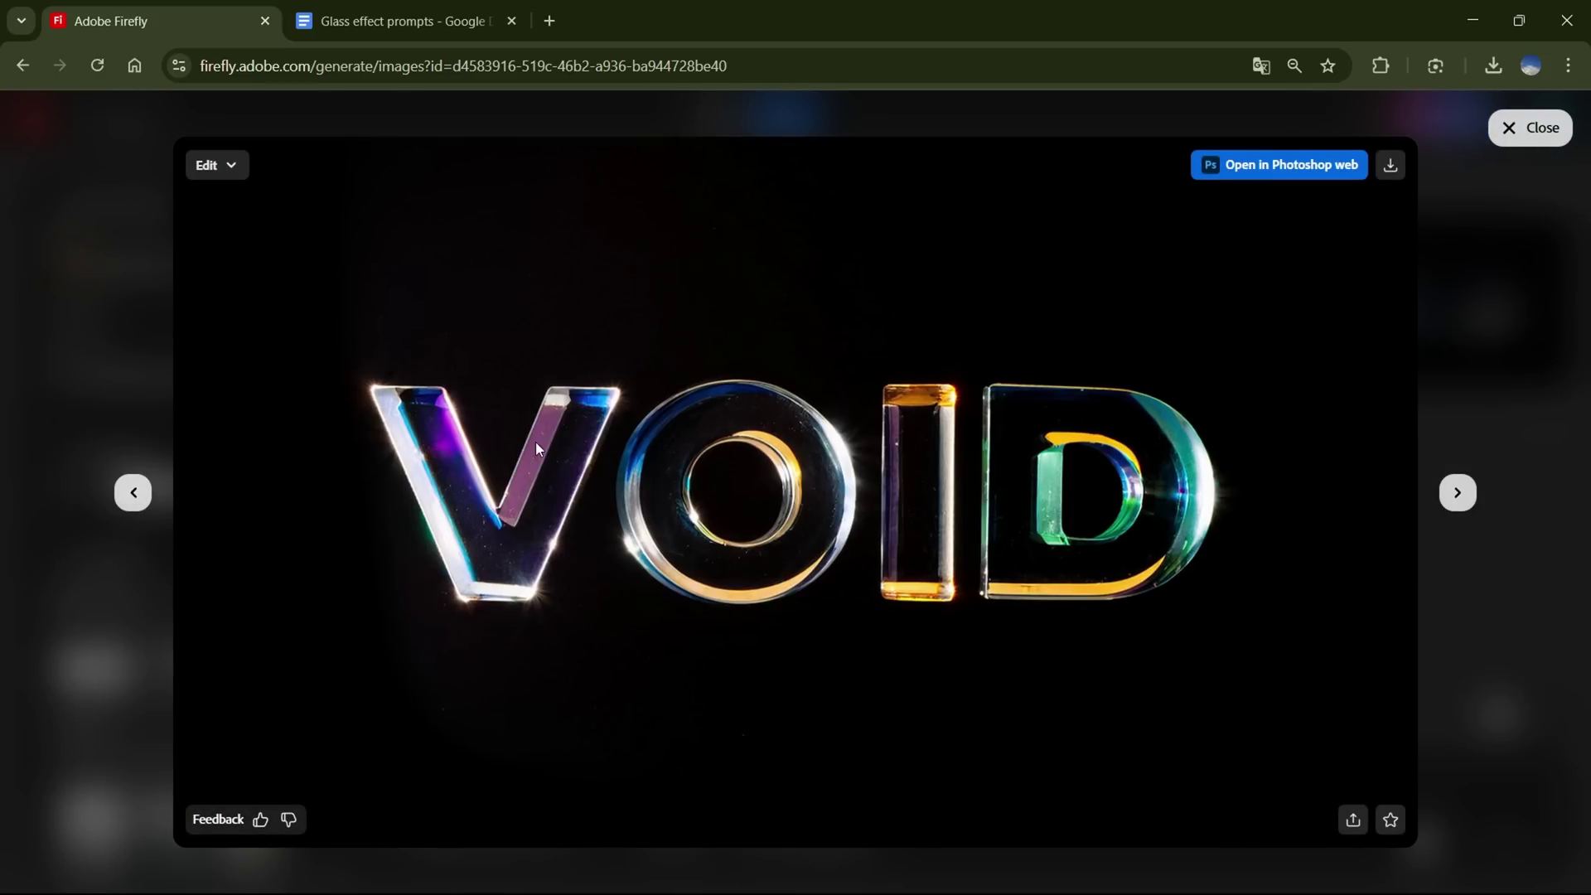
key("Right")
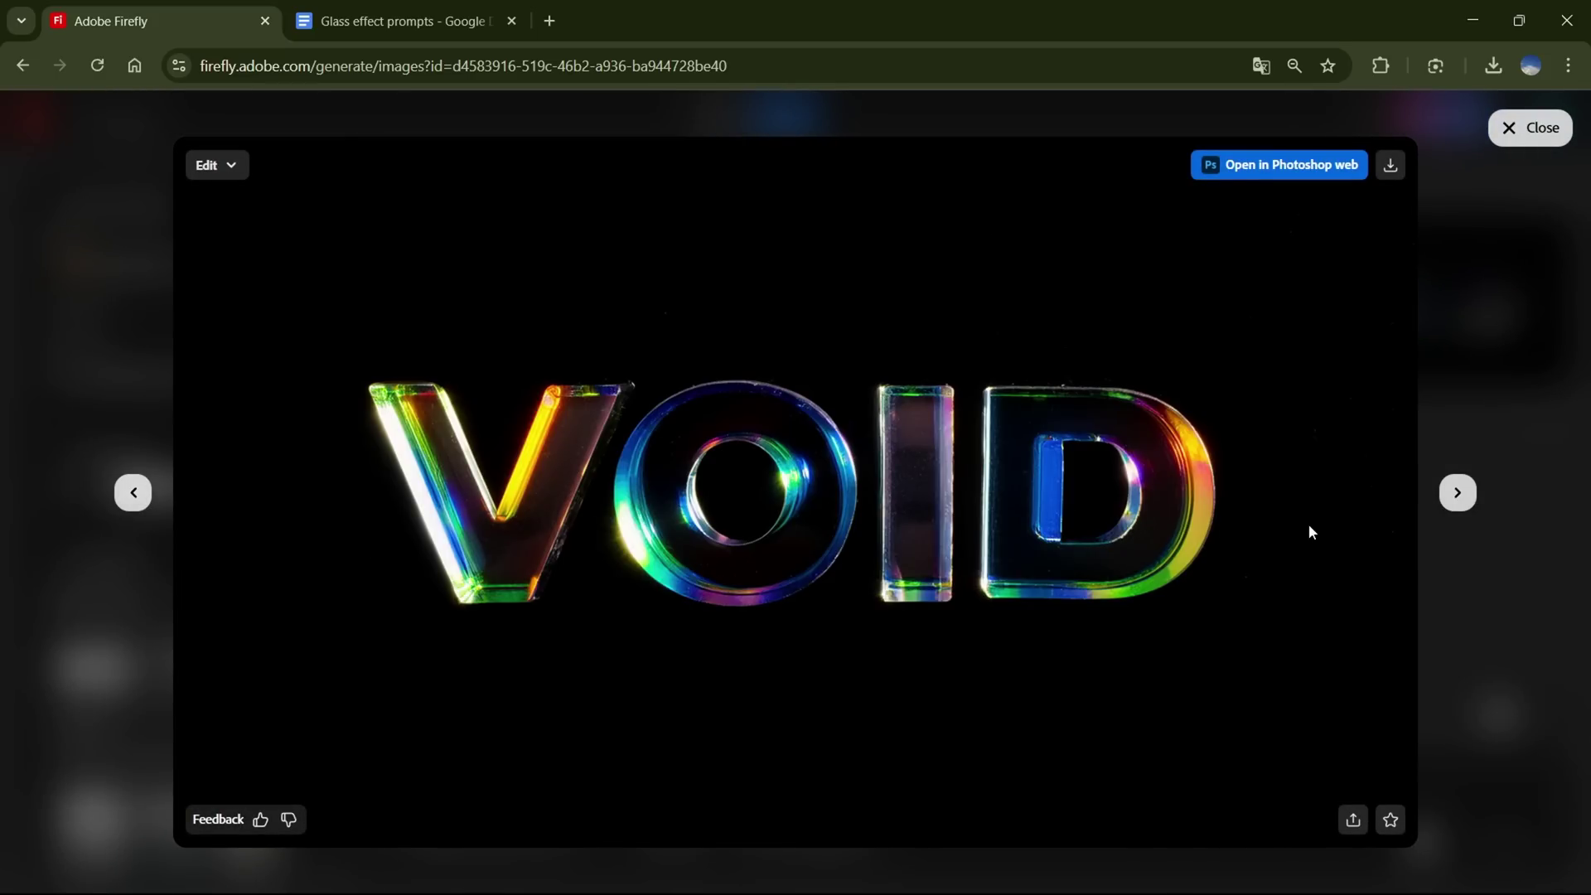
left_click(1456, 492)
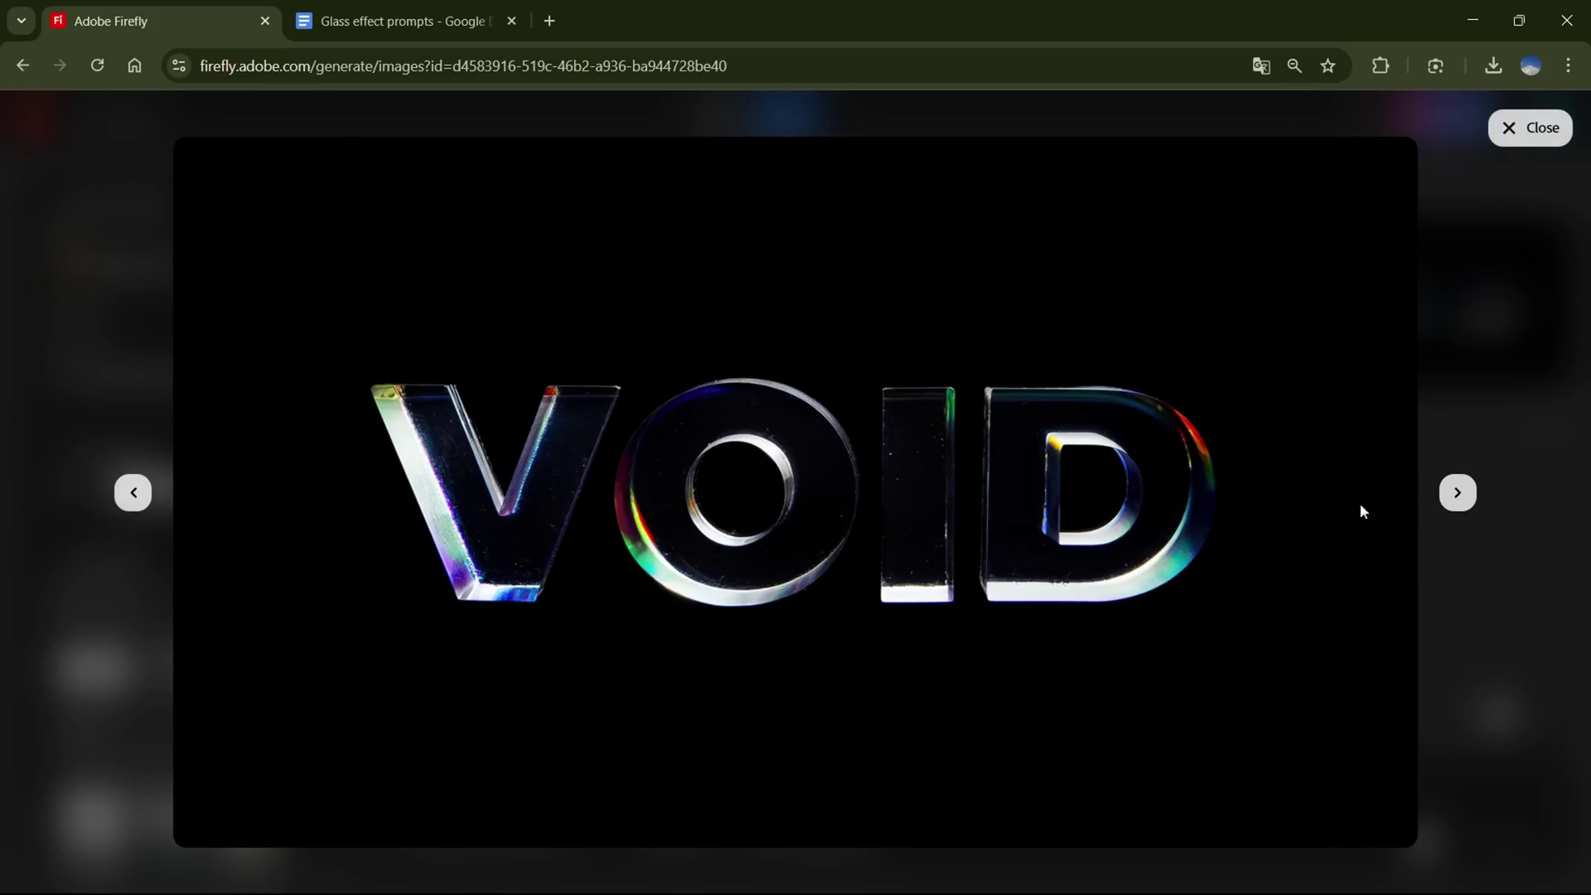
key("Escape")
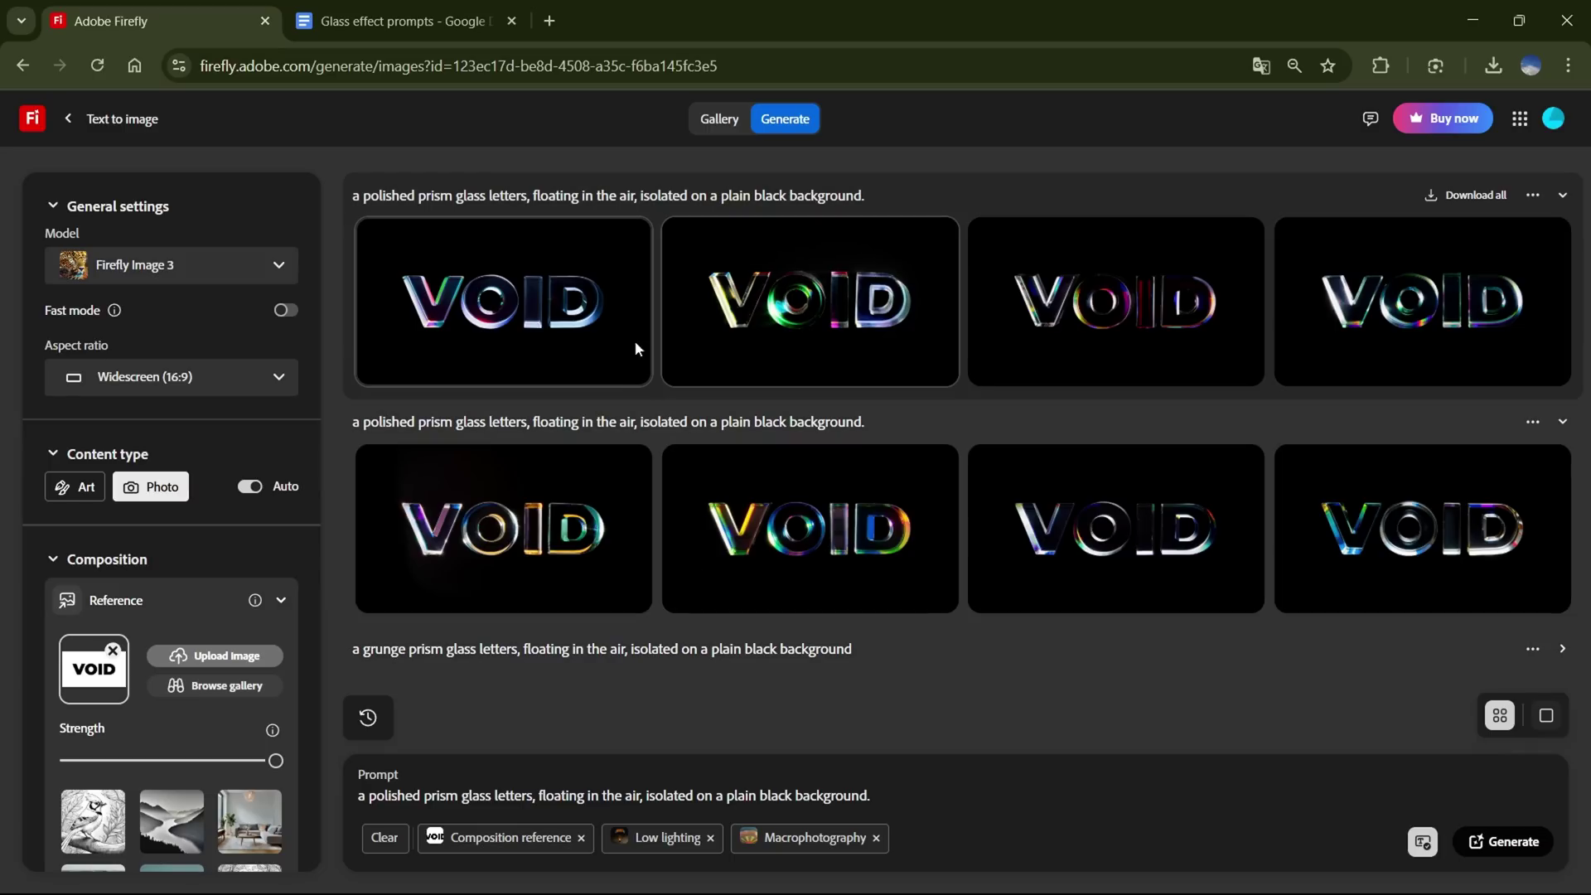
- Examine the newest batch of polished prism glass VOID images enlarged, going back and forth to compare variations
left_click(595, 314)
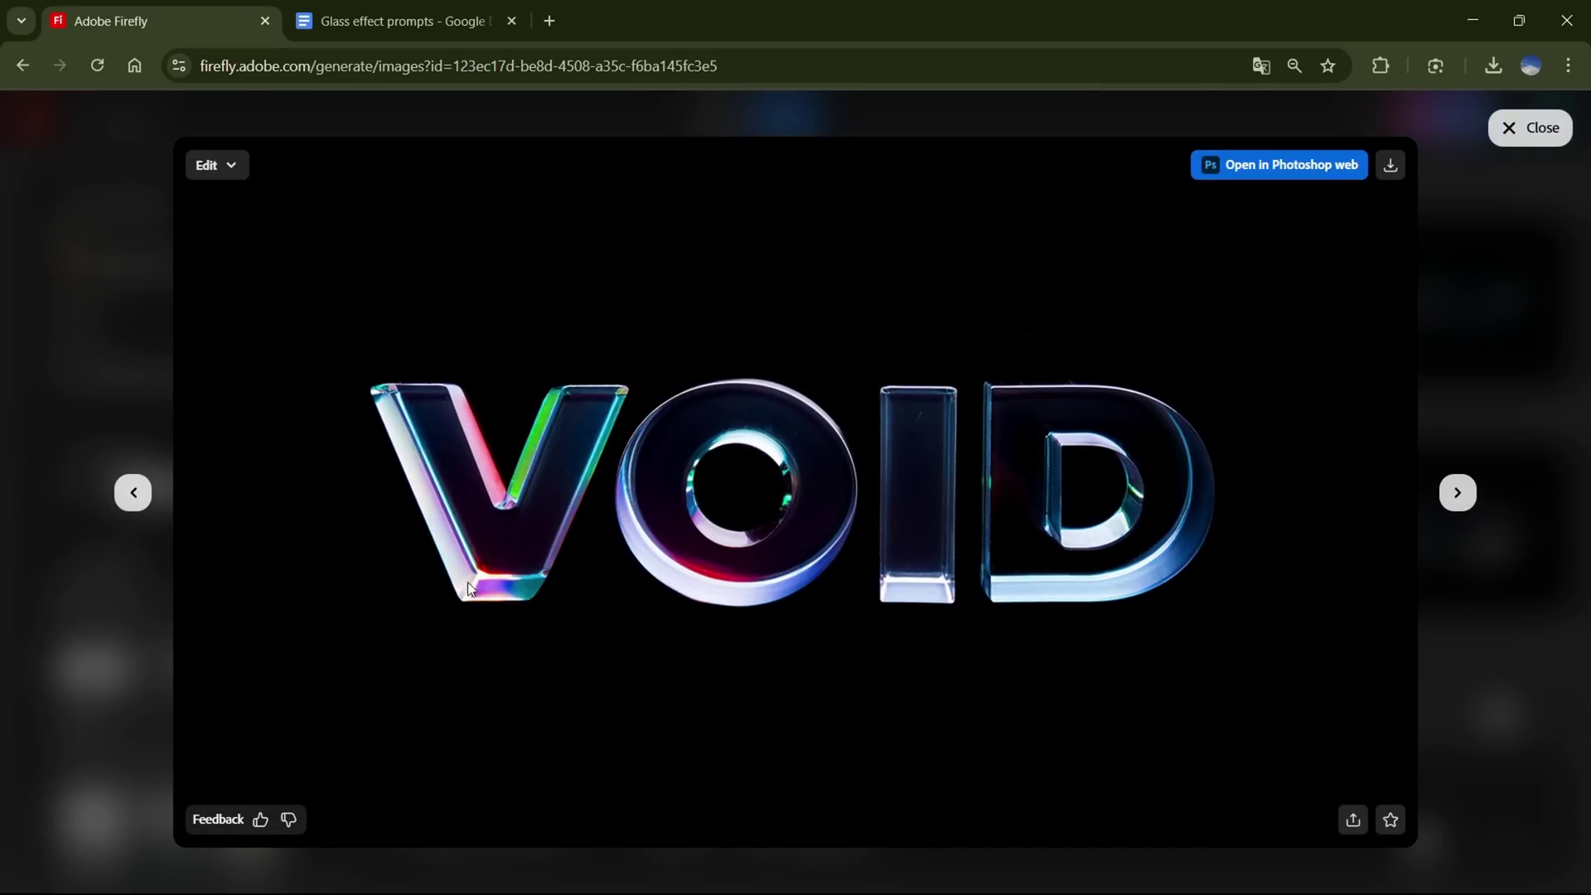
left_click(1457, 492)
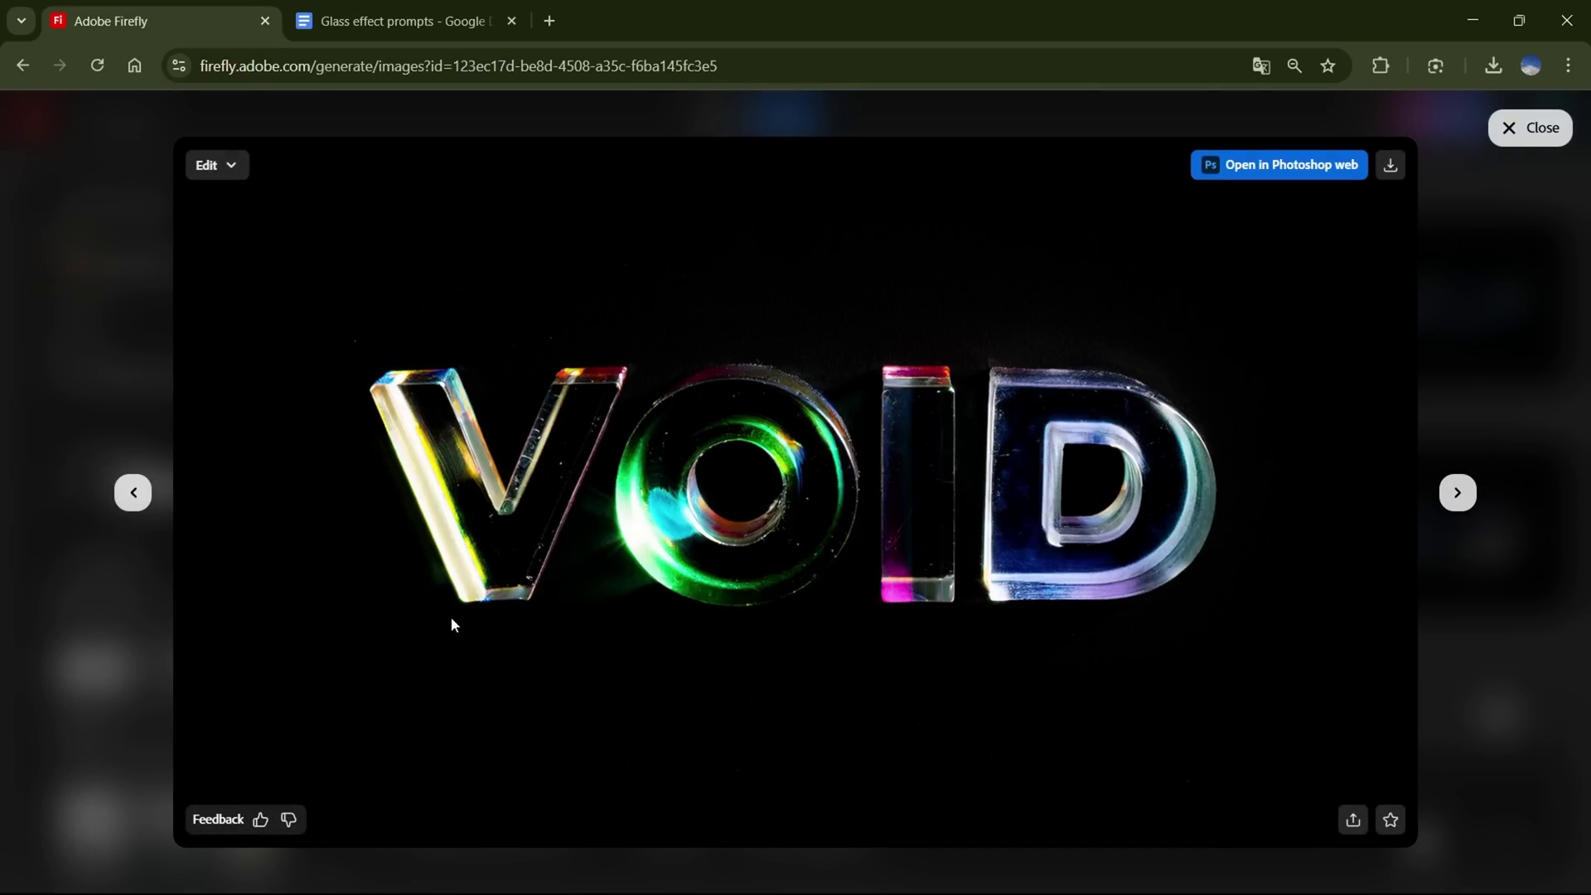
left_click(1460, 495)
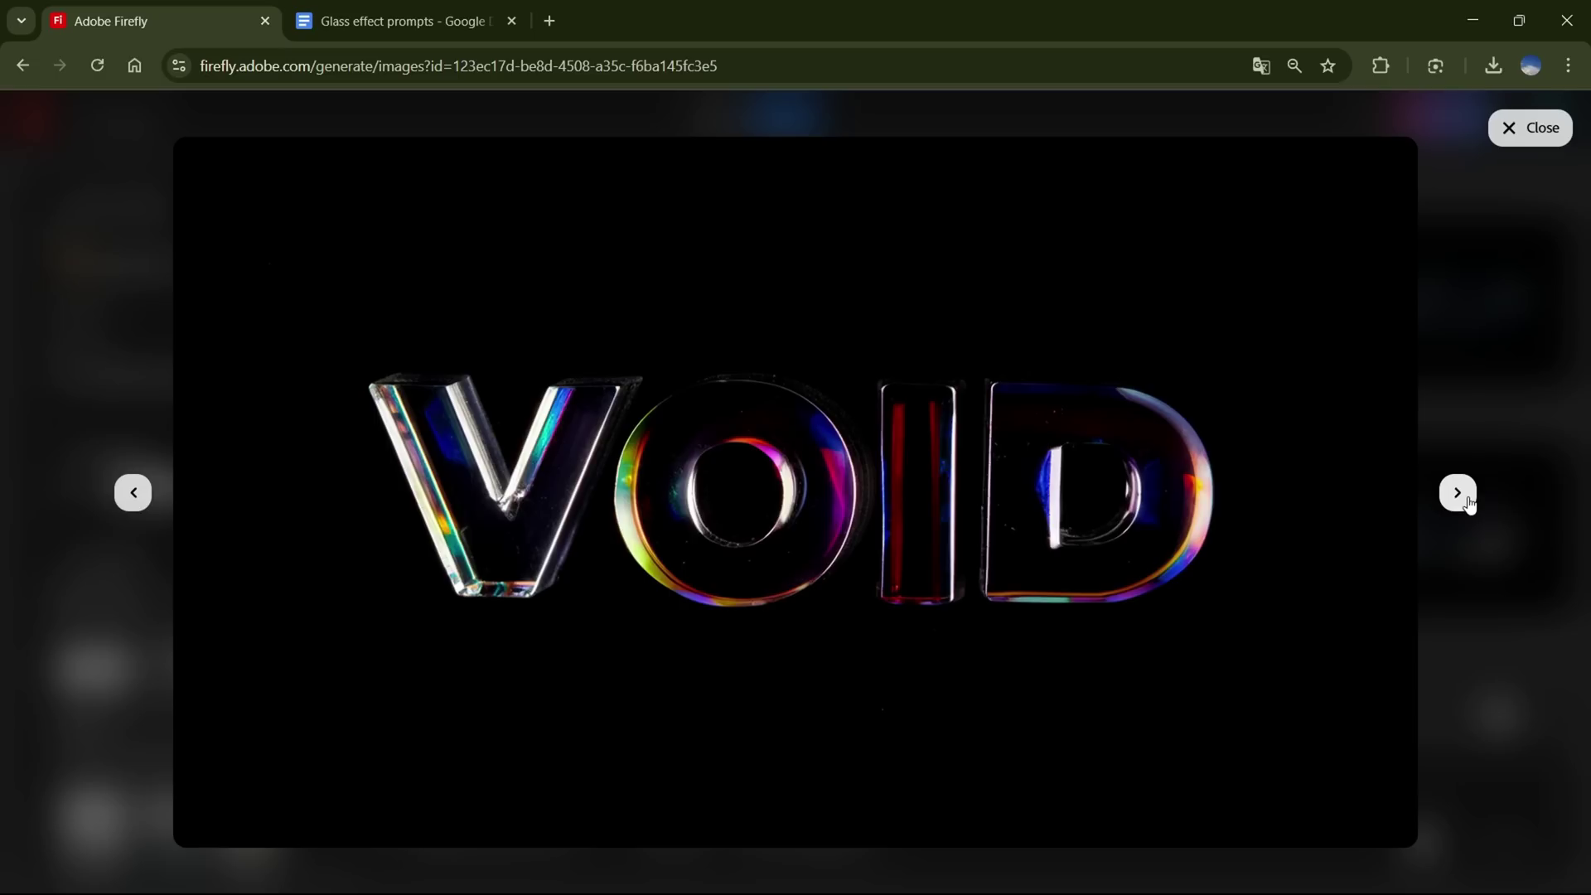
left_click(133, 497)
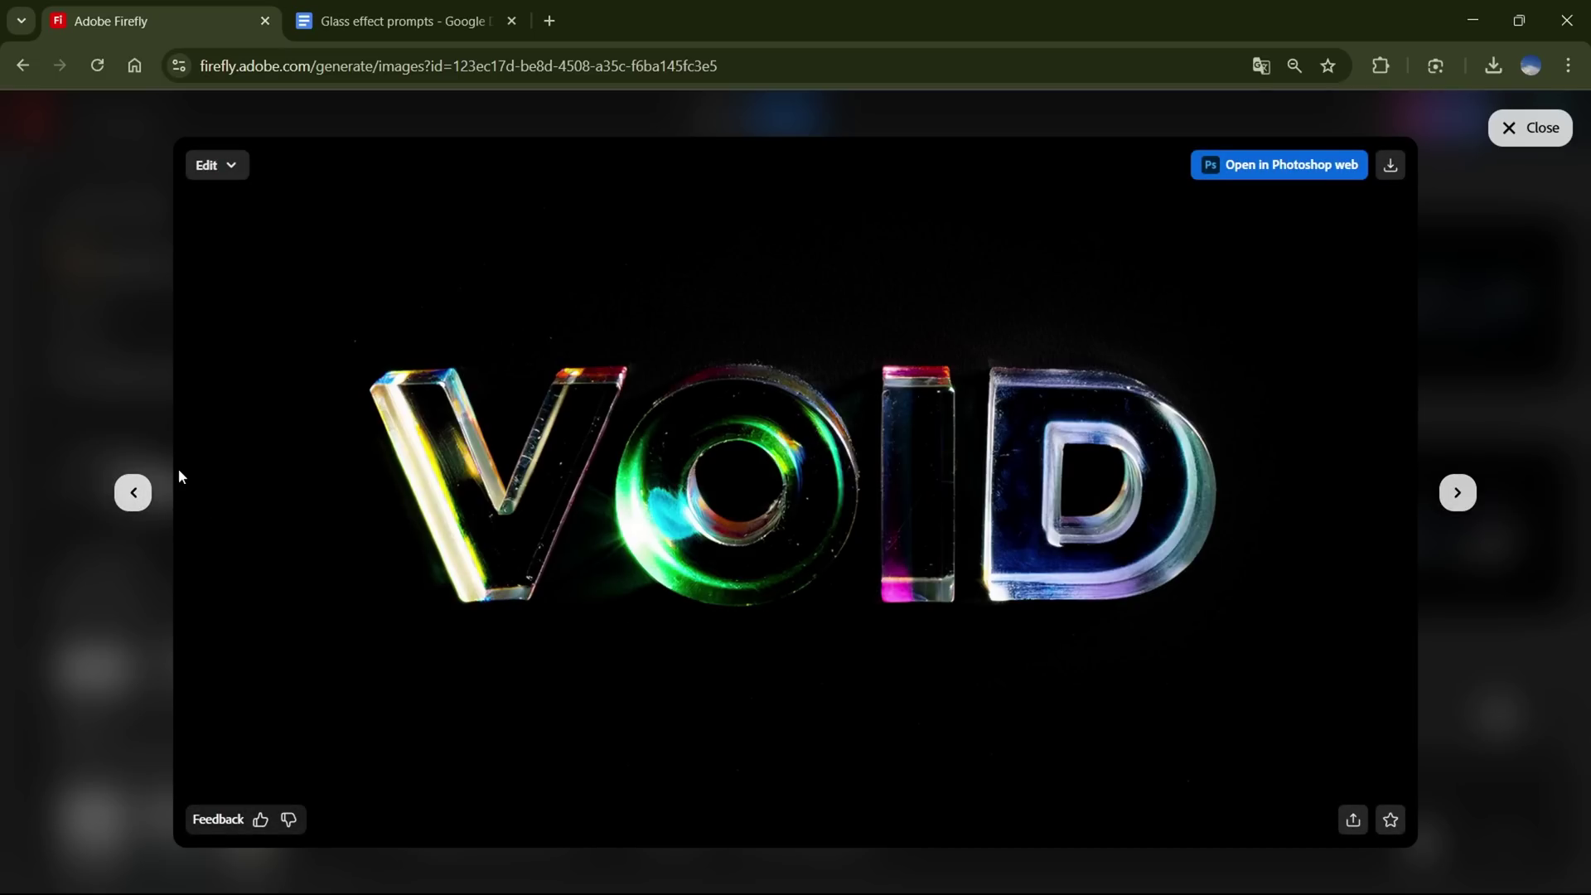
left_click(132, 492)
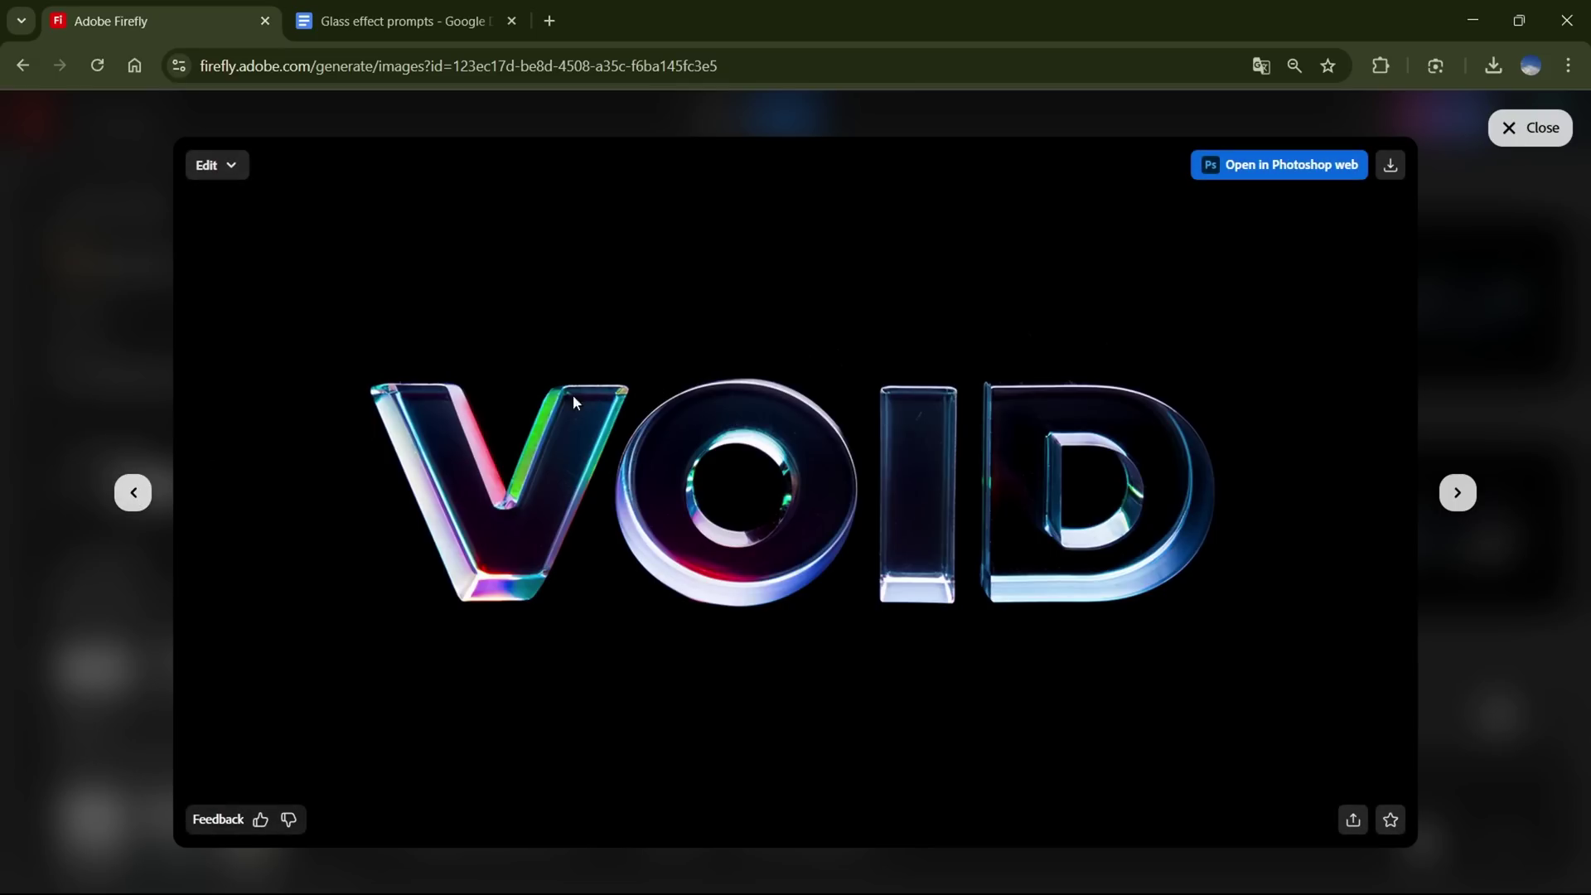
left_click(1466, 501)
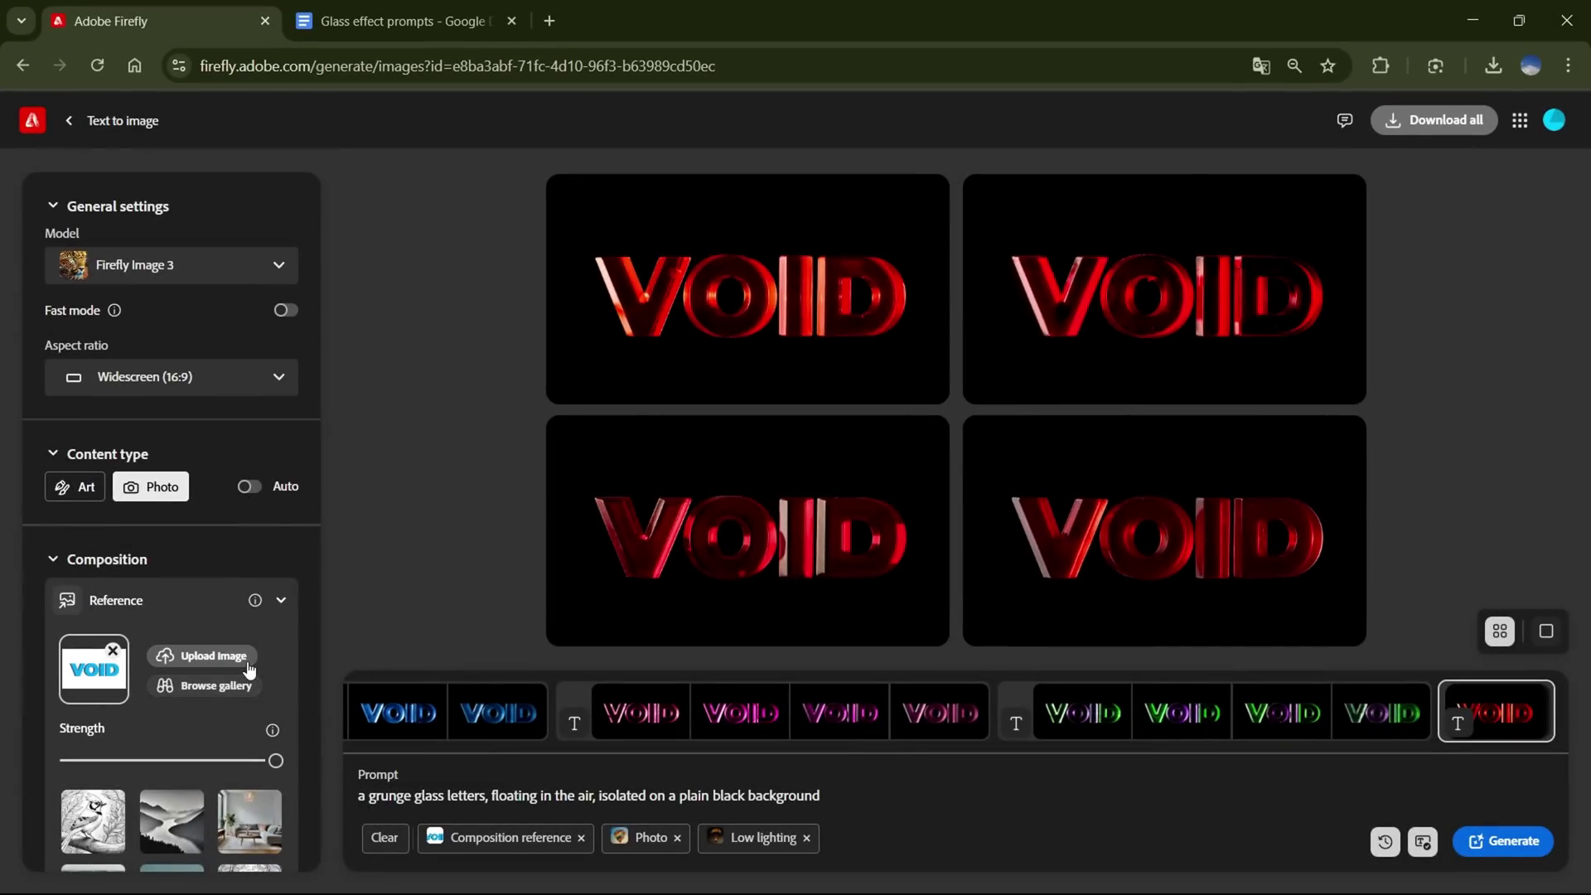
left_click(209, 655)
scroll(559, 424, "down", 5)
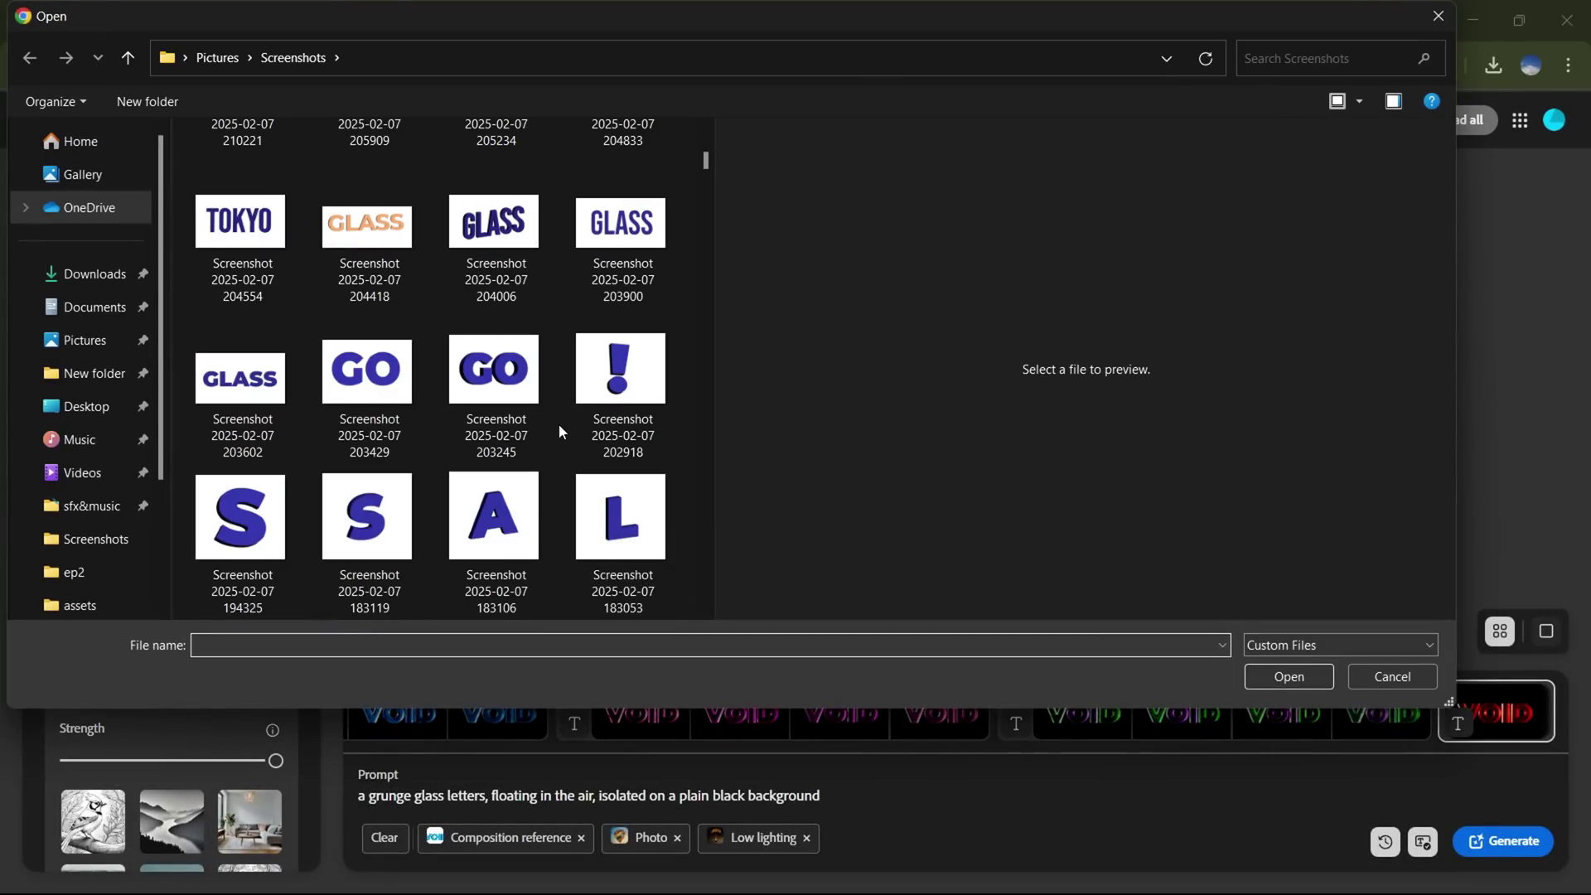
left_click(331, 525)
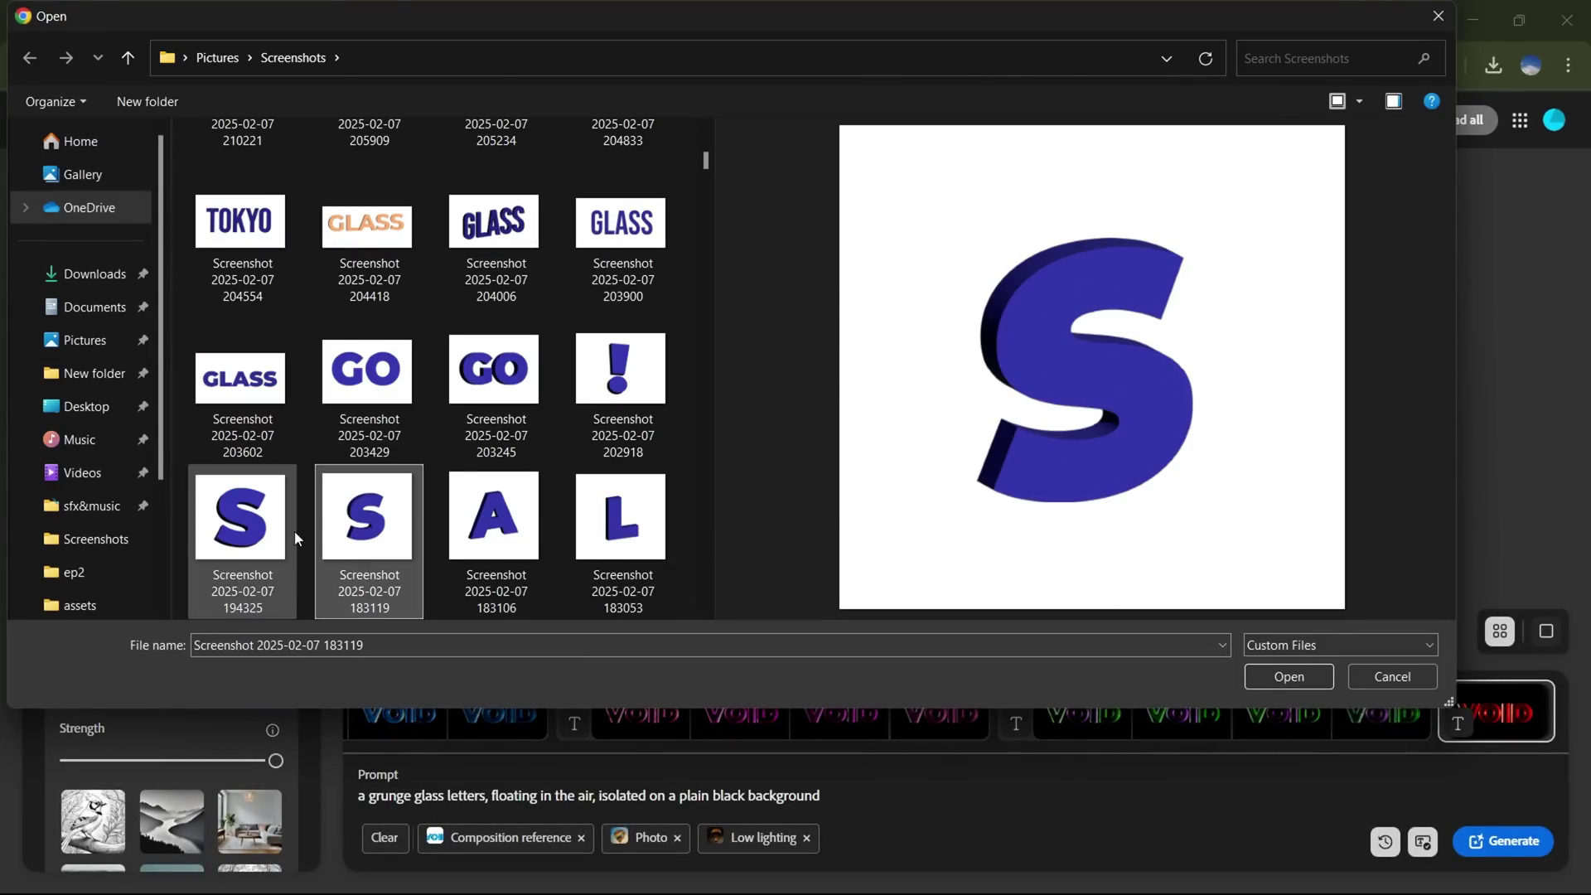
key("Return")
- Change the aspect ratio to Square (1:1) and generate the letter S with the existing grunge glass prompt
left_click(249, 381)
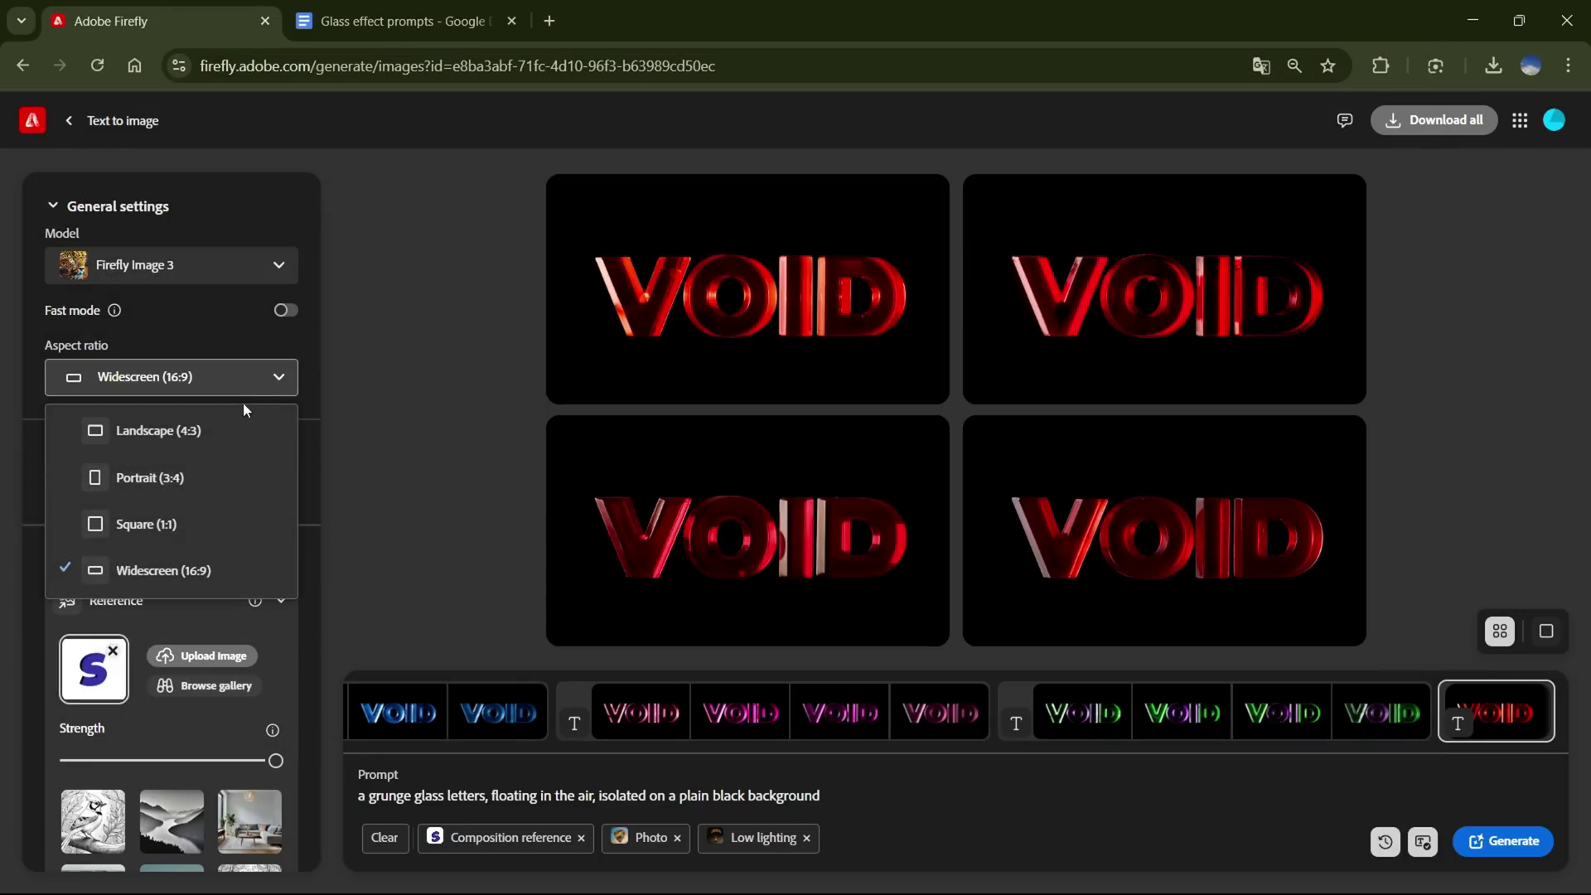
left_click(177, 519)
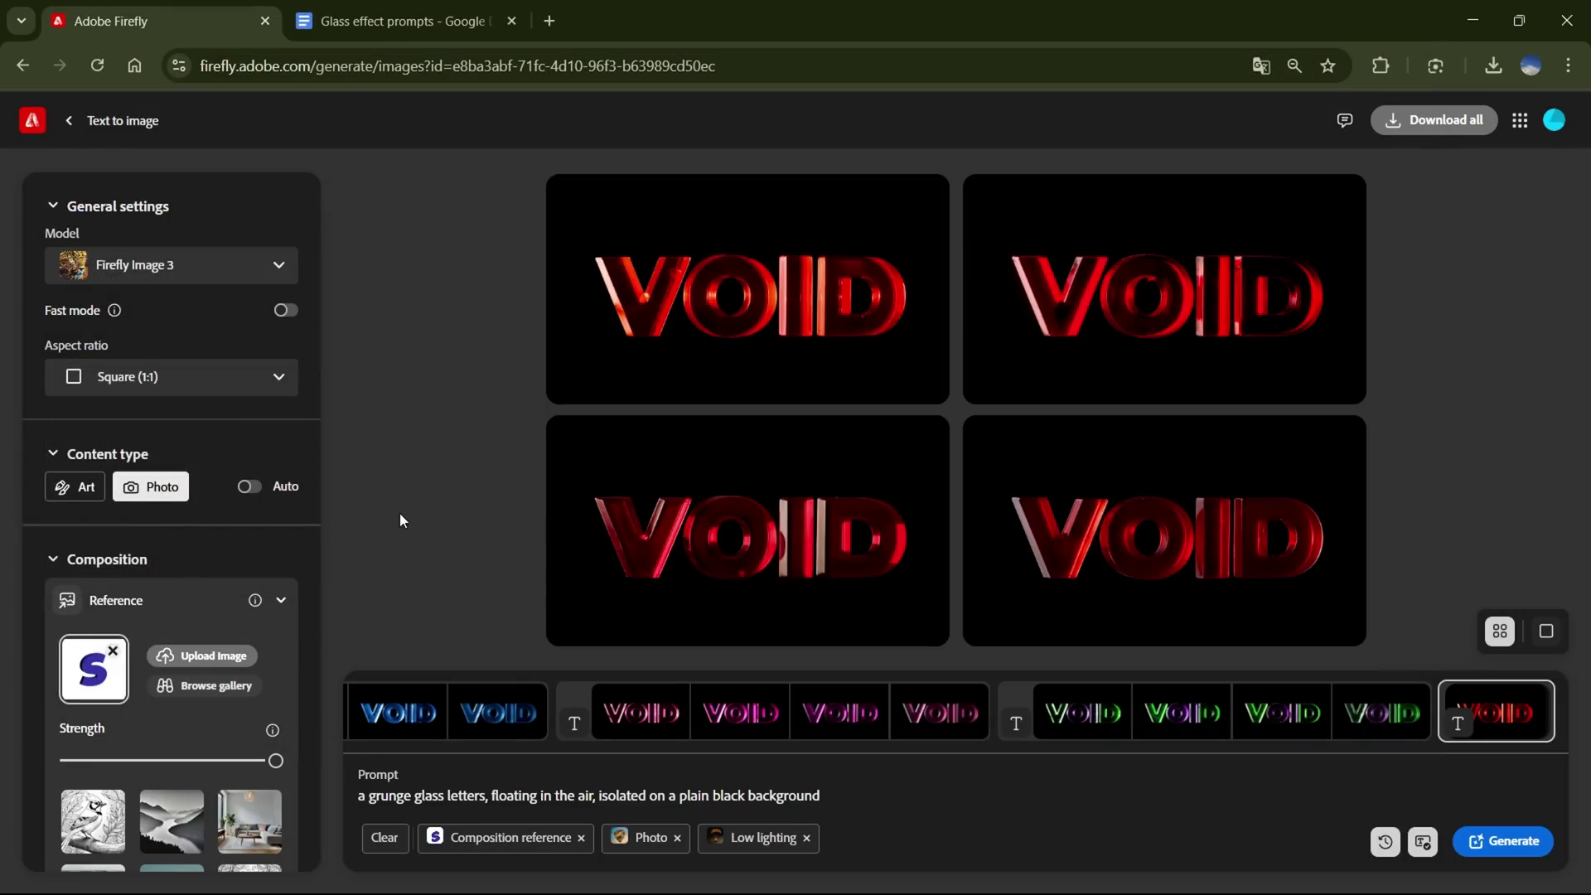
scroll(262, 504, "down", 10)
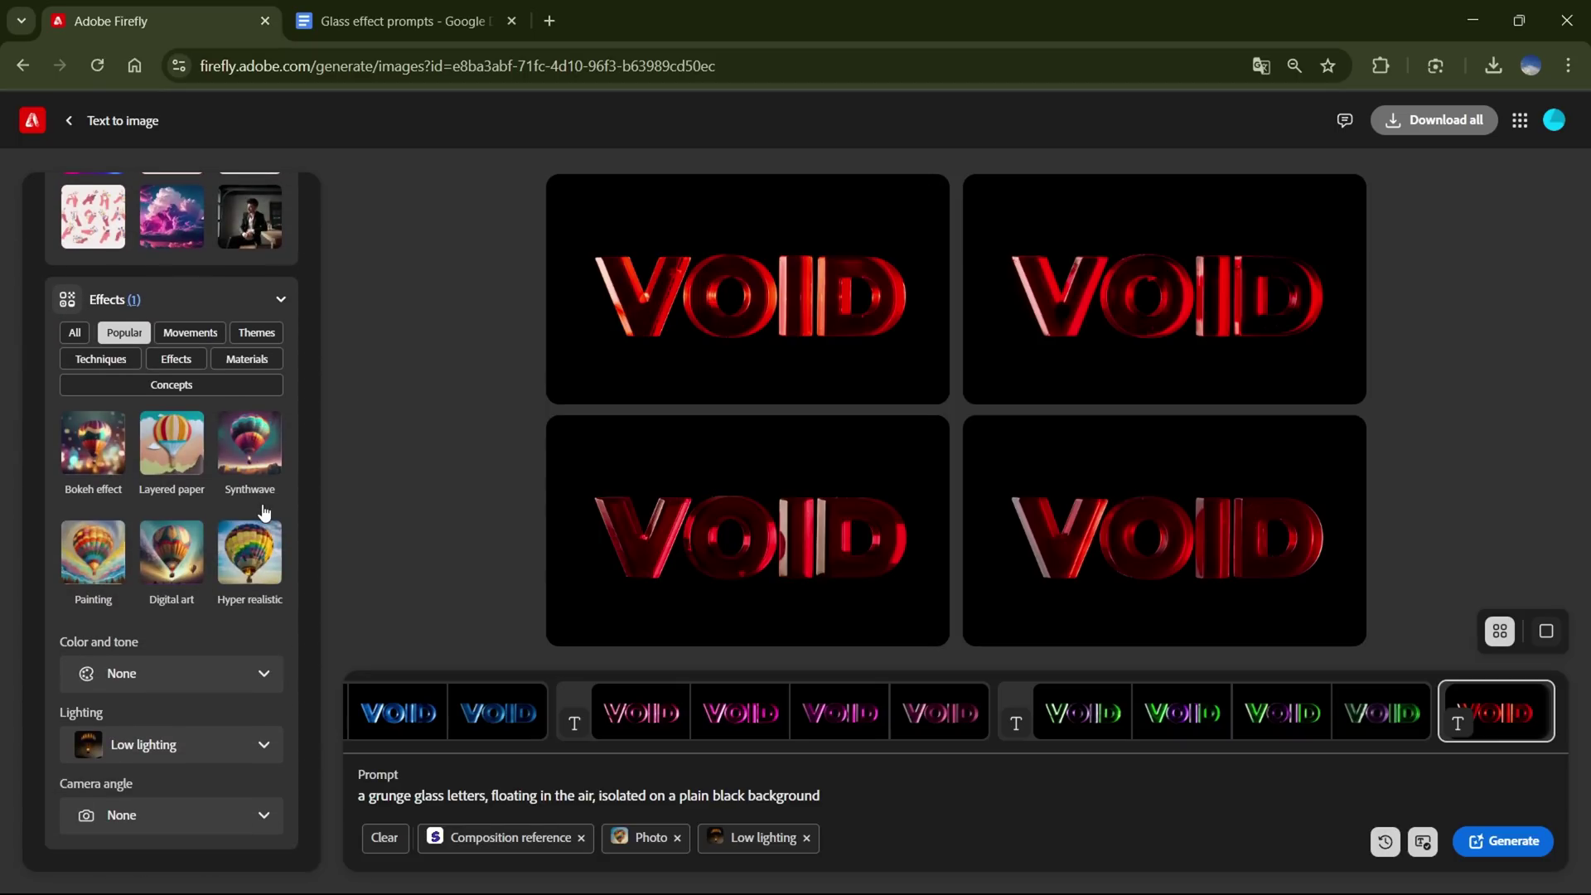
scroll(313, 678, "up", 8)
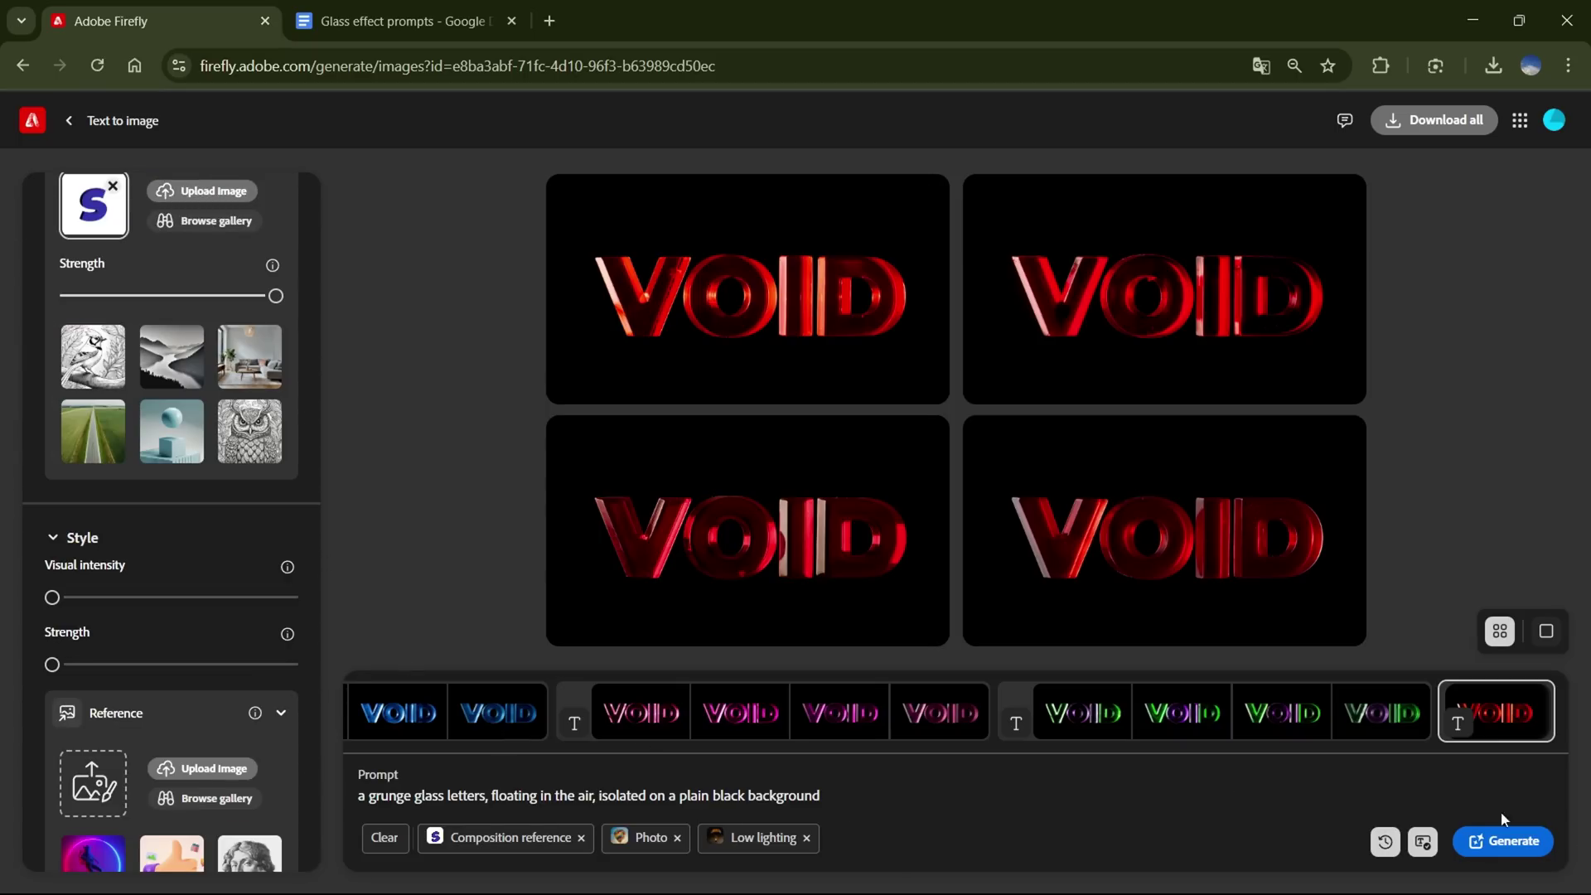
left_click(1534, 847)
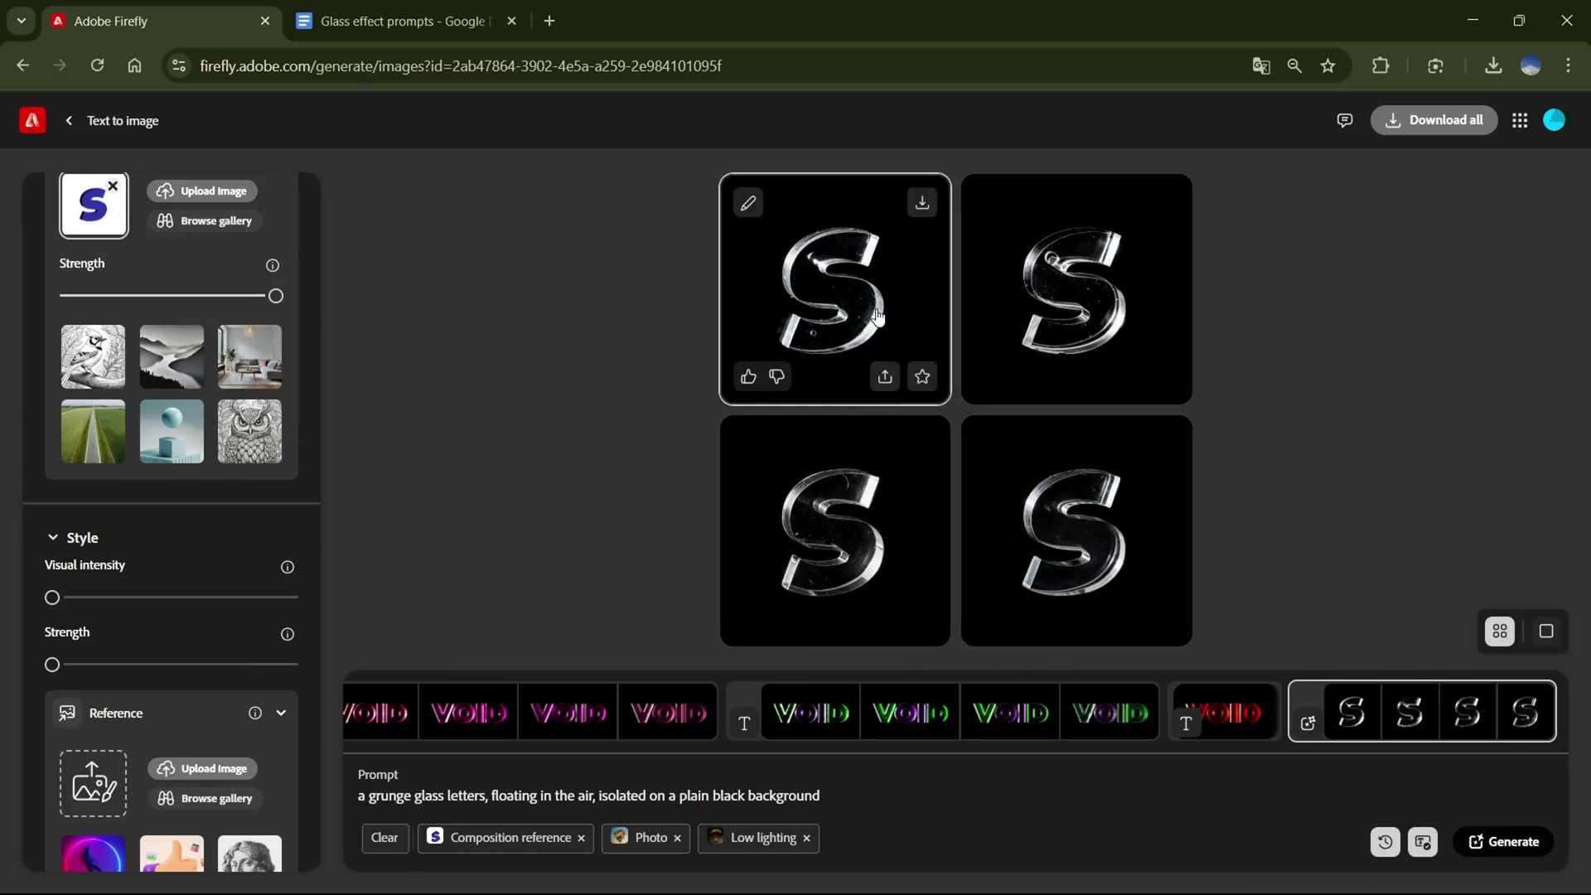
- Take a closer look at the first generated clear-glass S image
left_click(940, 314)
left_click(1256, 387)
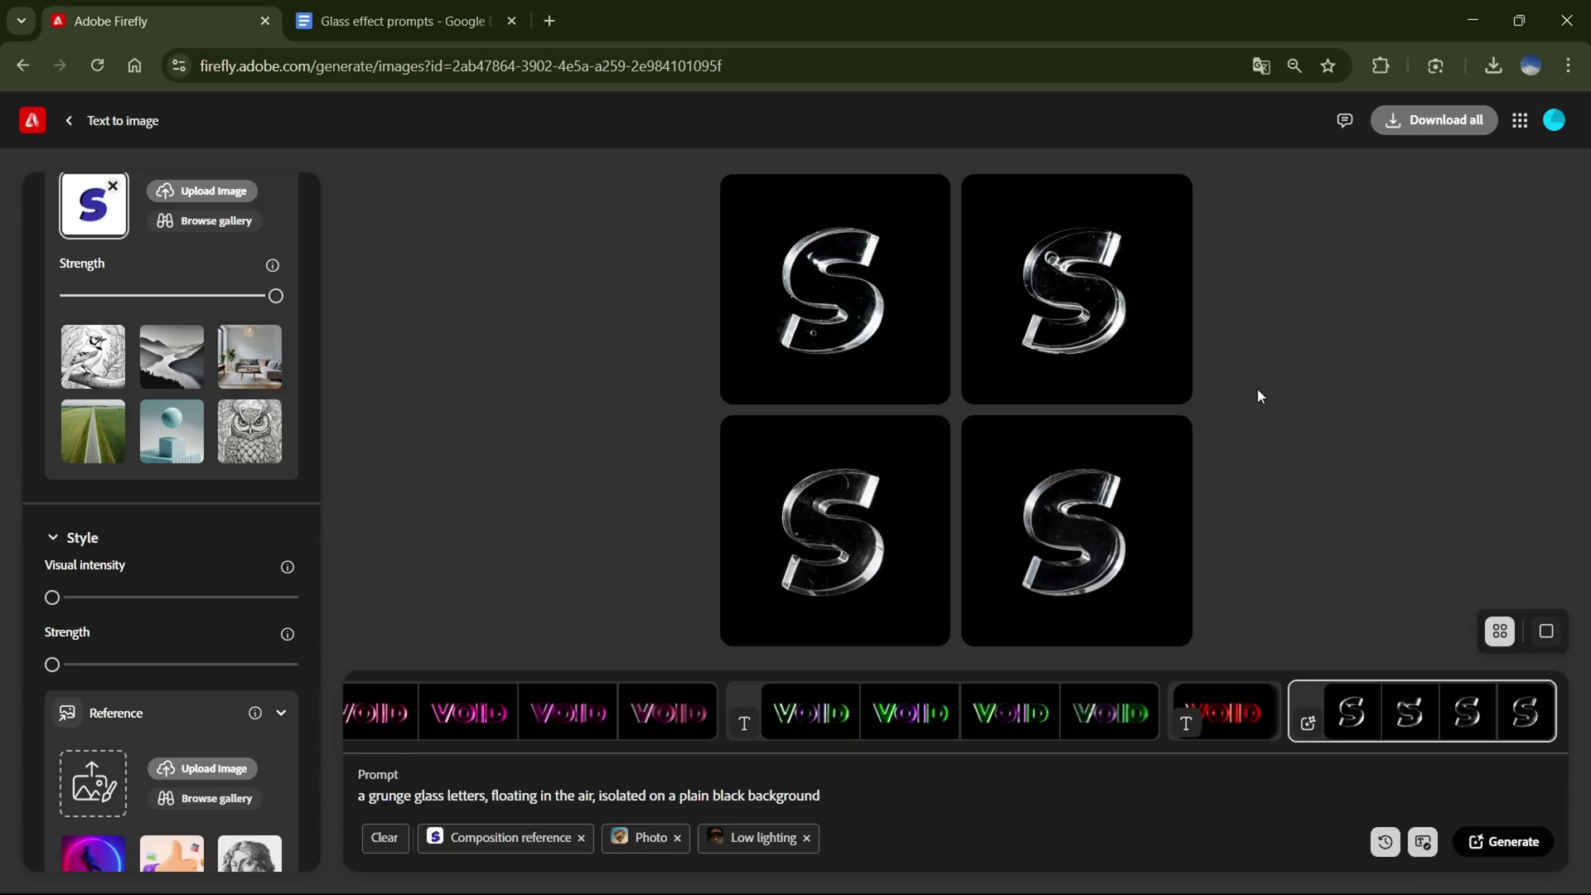
- Insert "prism" before "glass" in the prompt so it starts "a grunge prism glass letters", and generate new S images
left_click(412, 797)
left_click_drag(412, 797, 359, 797)
left_click(414, 797)
type("prism")
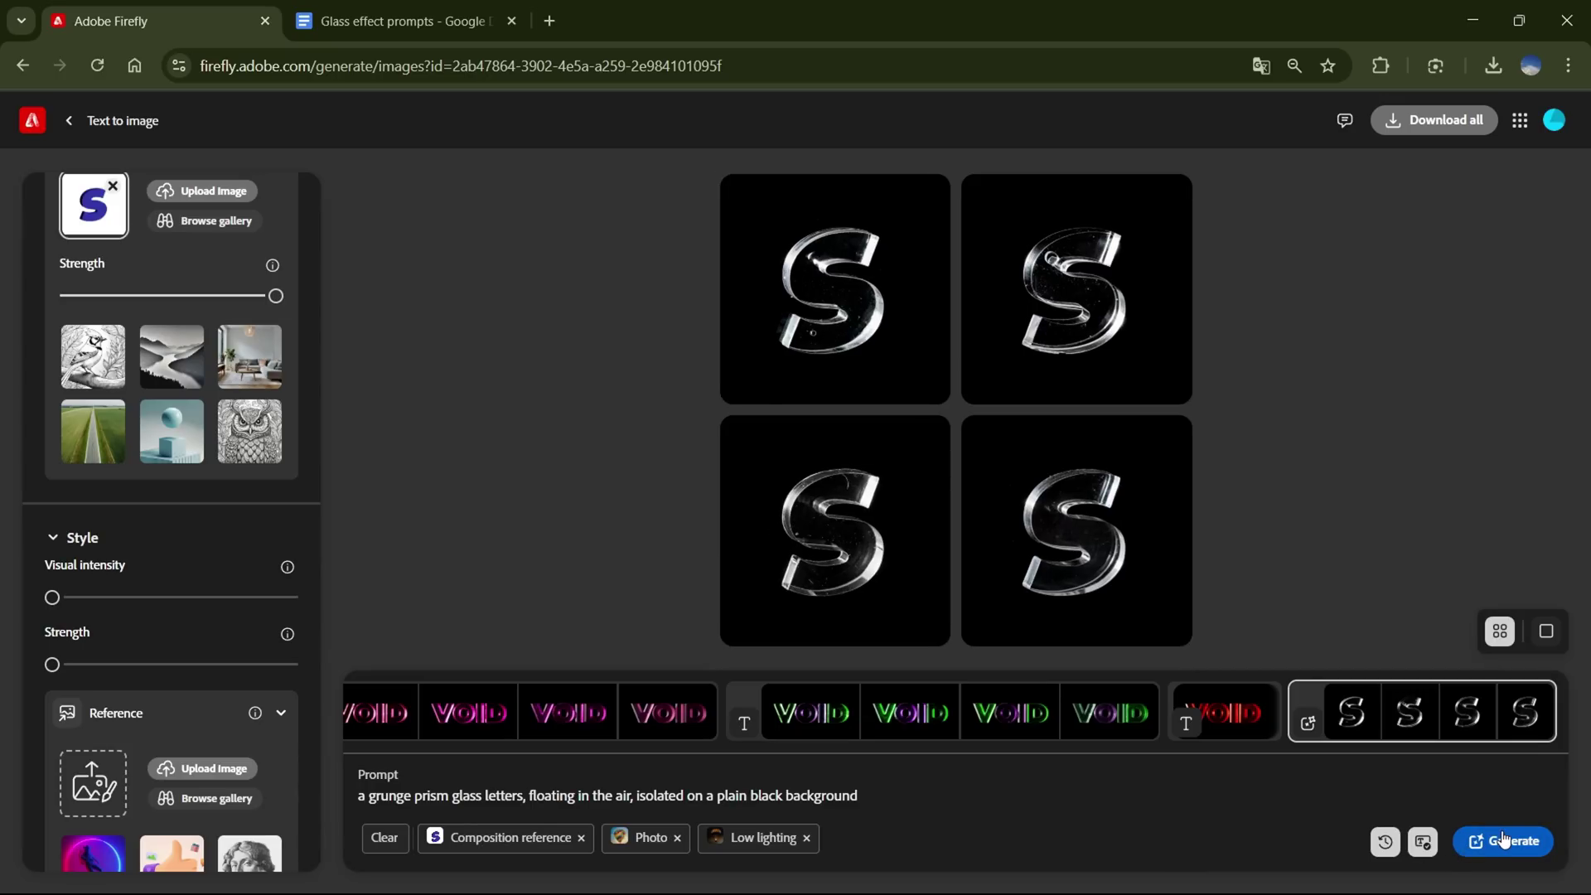
left_click(1506, 838)
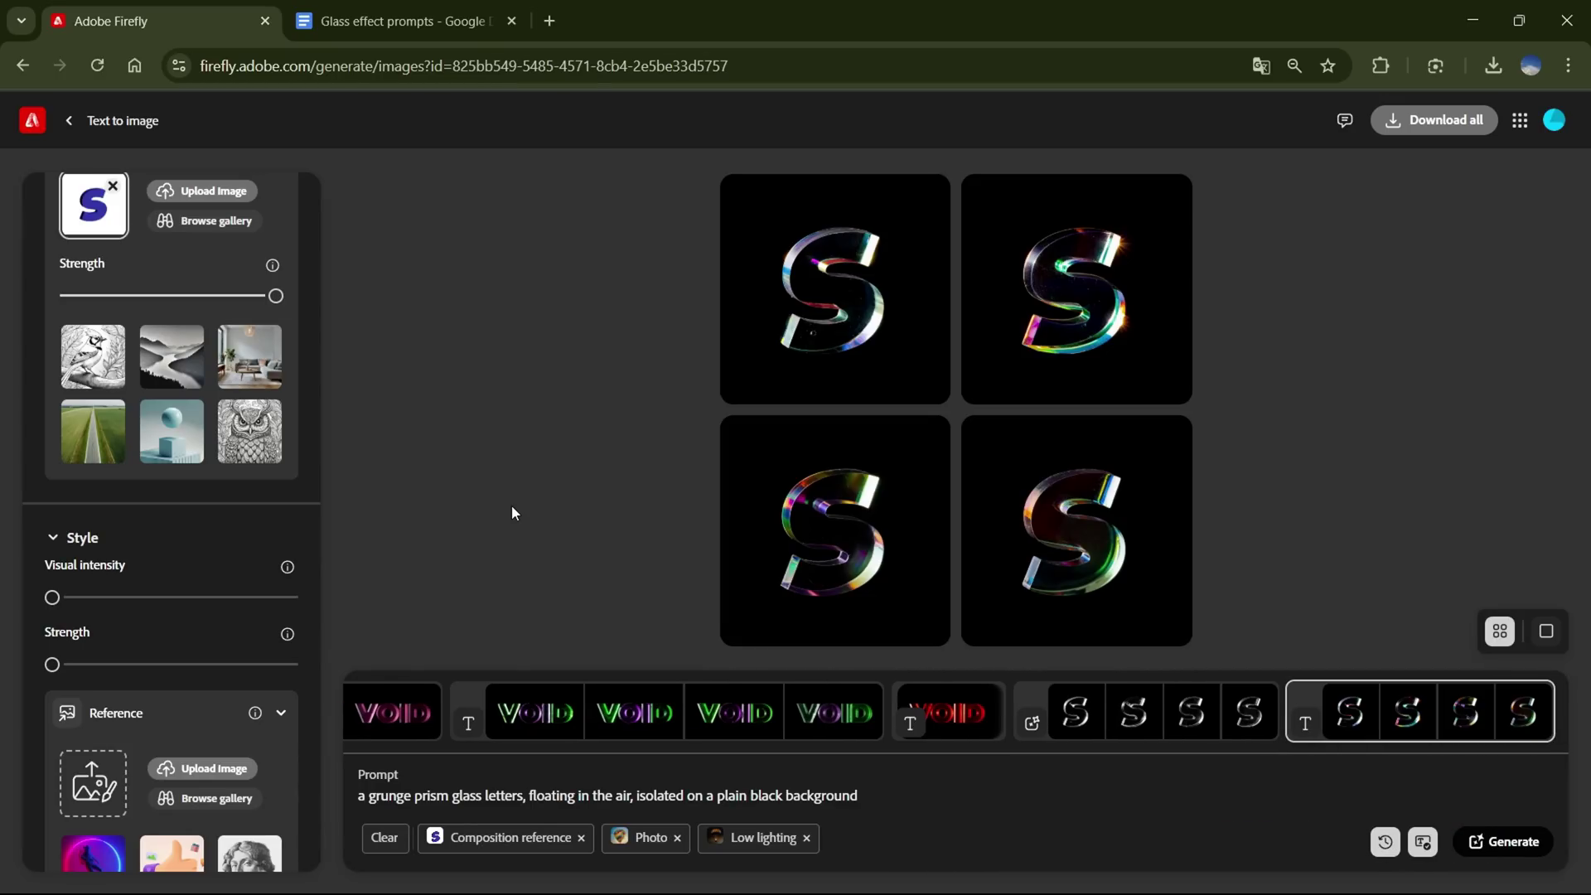
- Enlarge the prism glass S images and compare the variations
left_click(852, 301)
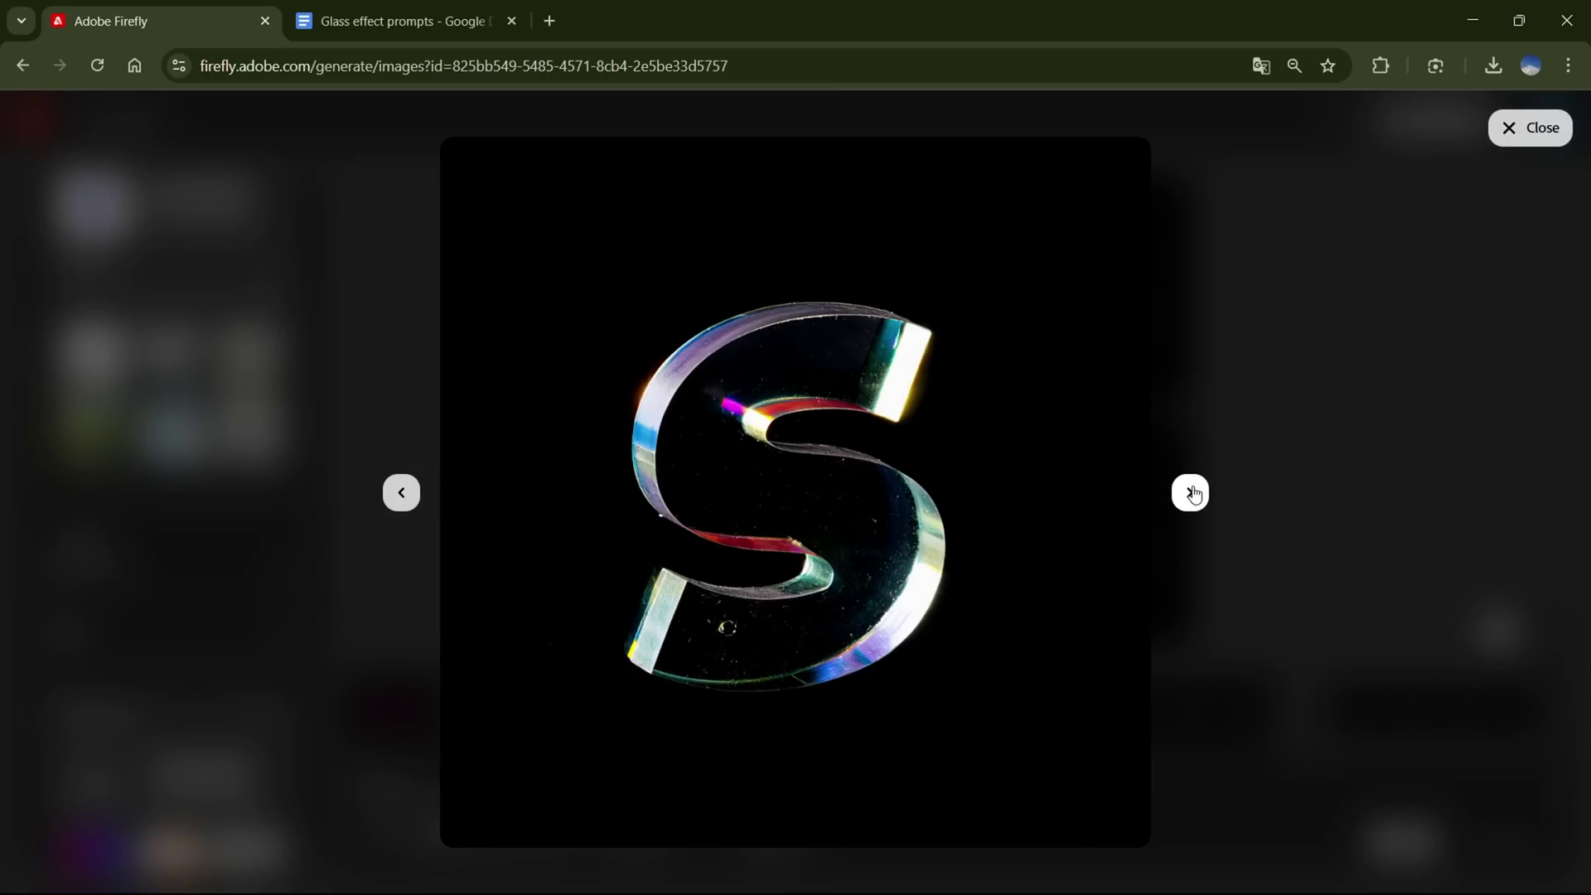
left_click(1190, 493)
left_click(1191, 493)
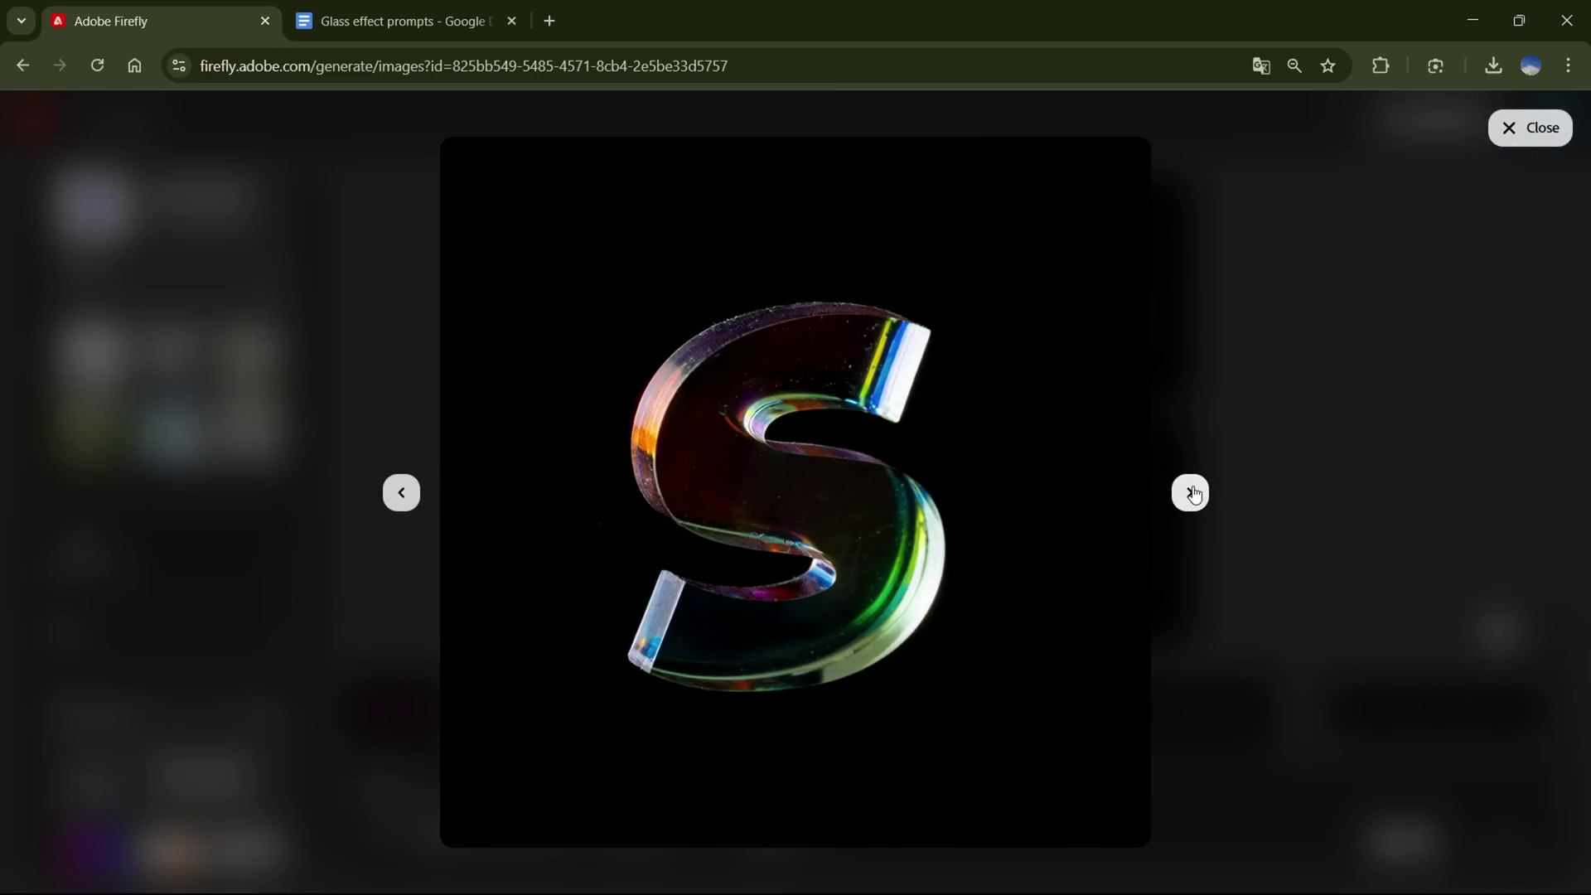
- Replace "grunge" with "polished" in the prompt so it starts "a polished prism glass letters", and generate new S images
key("Escape")
left_click_drag(368, 795, 388, 795)
double_click(386, 795)
type("polished")
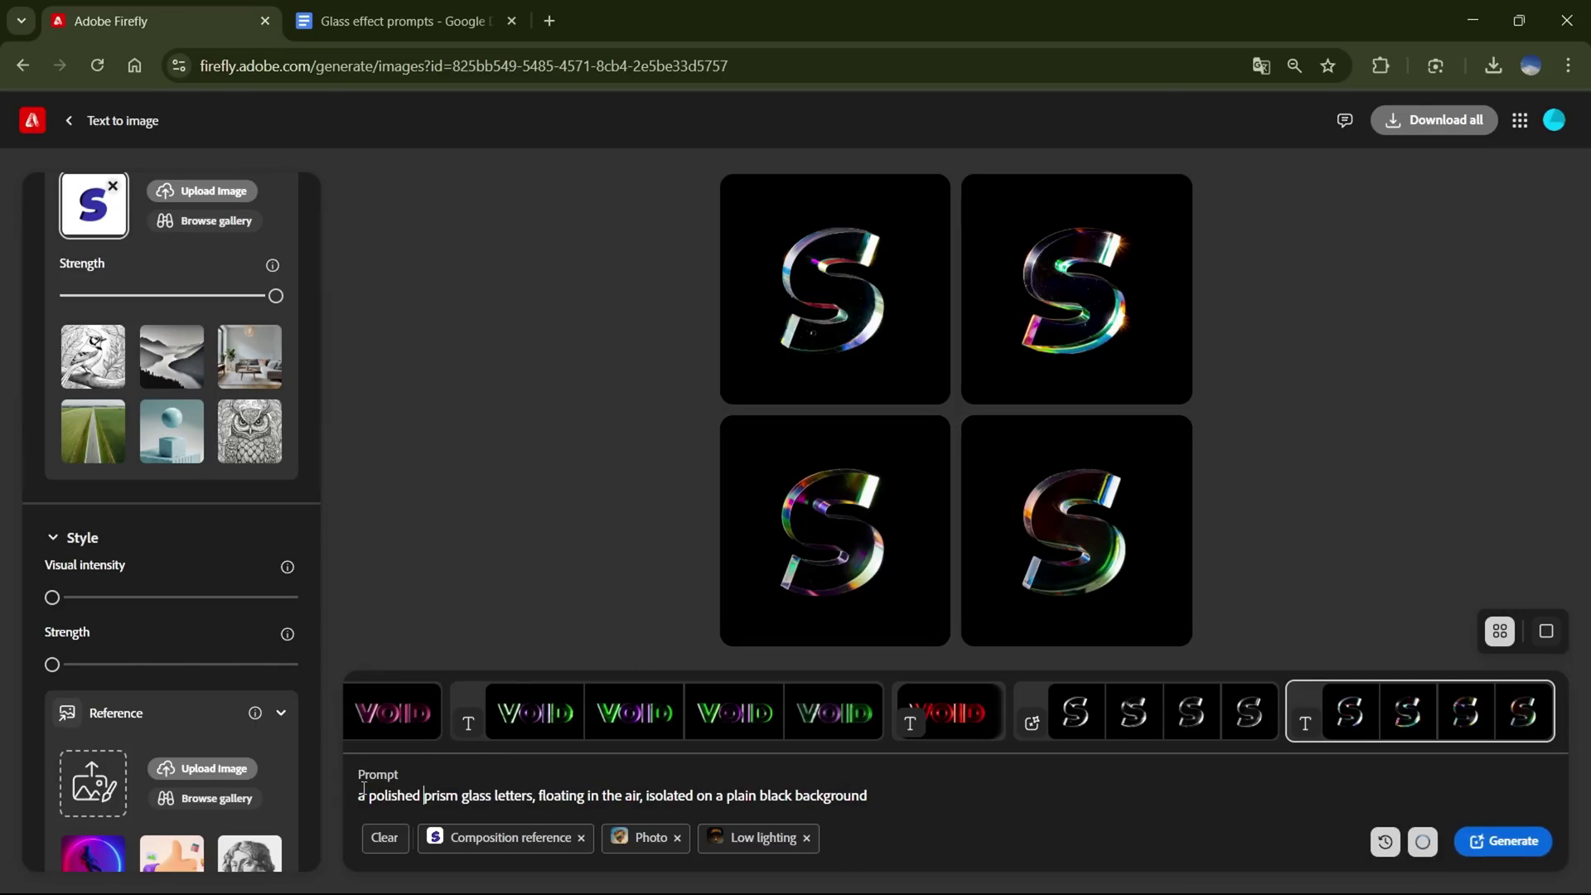
left_click(1494, 838)
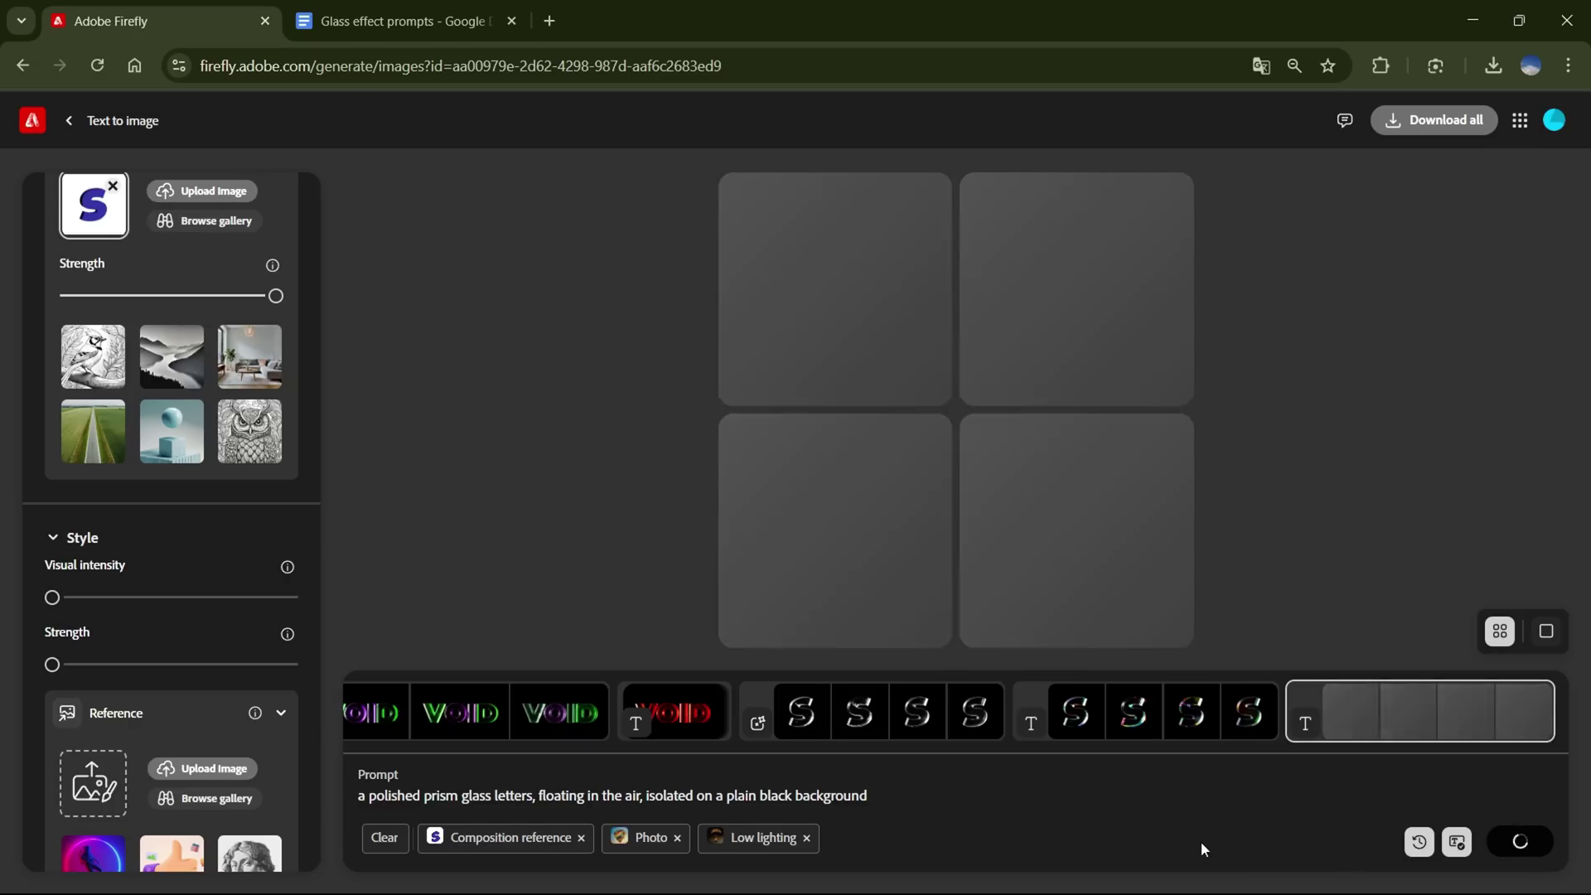
- Enlarge the polished prism glass S images and compare the variations
left_click(1090, 524)
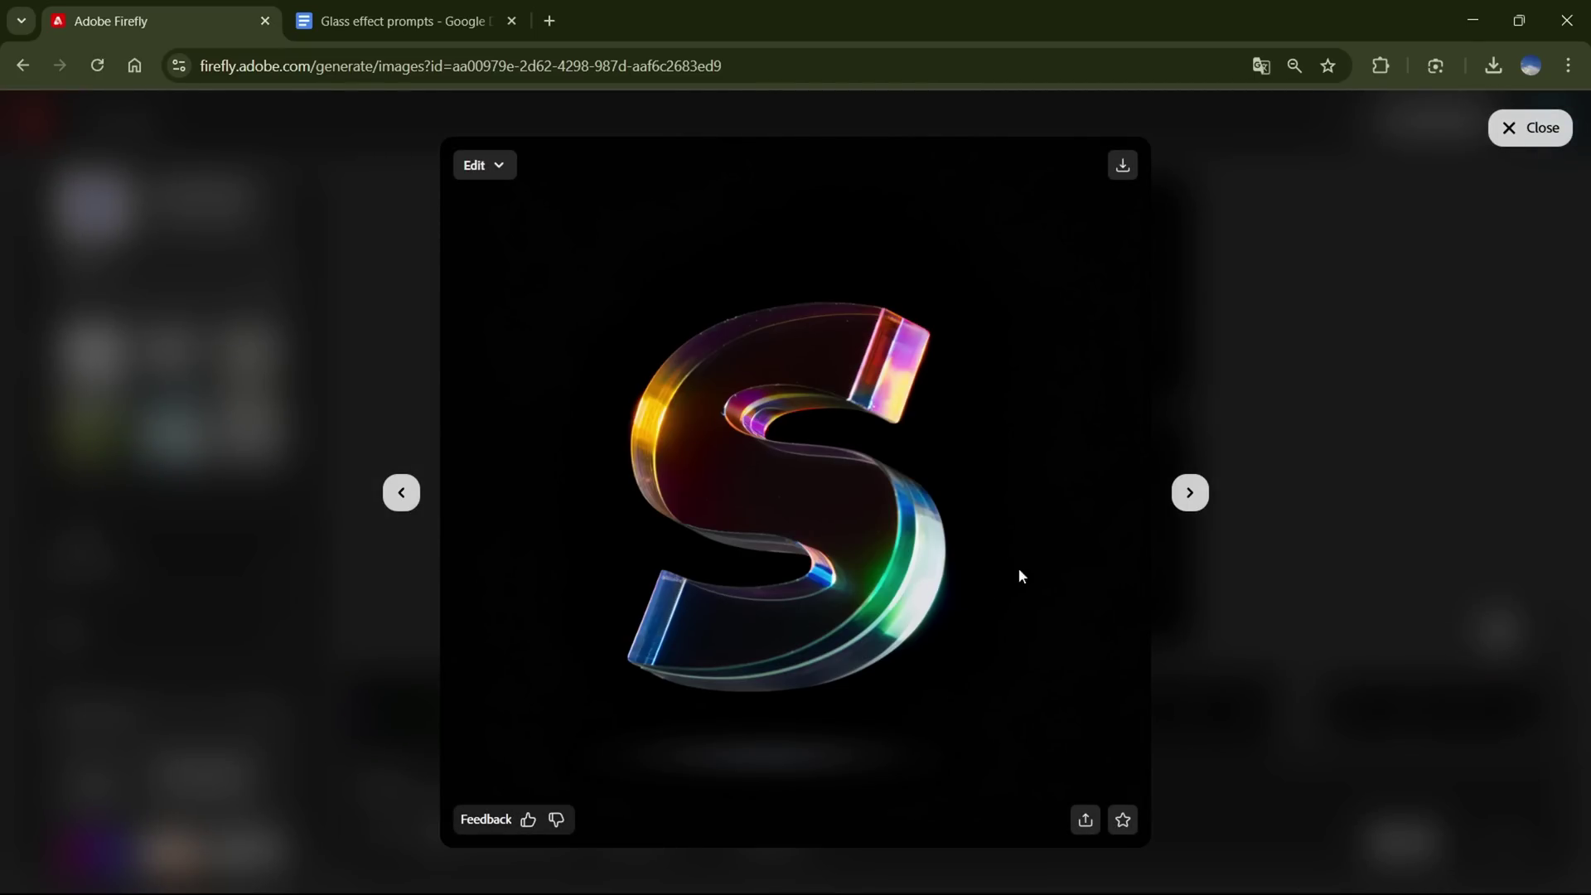
left_click(1190, 492)
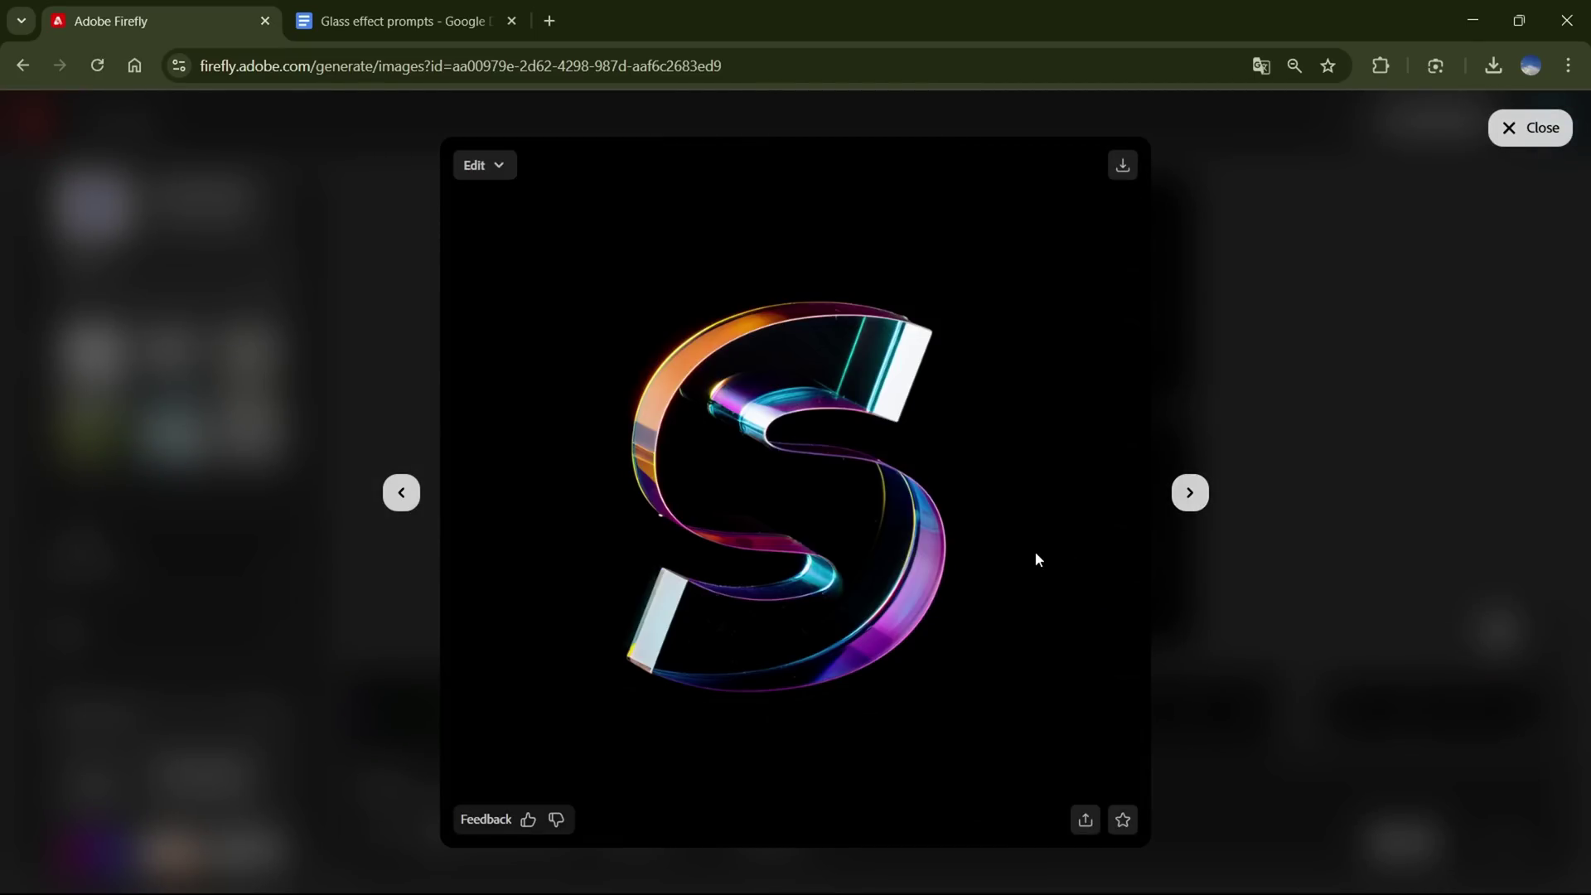
left_click(1190, 504)
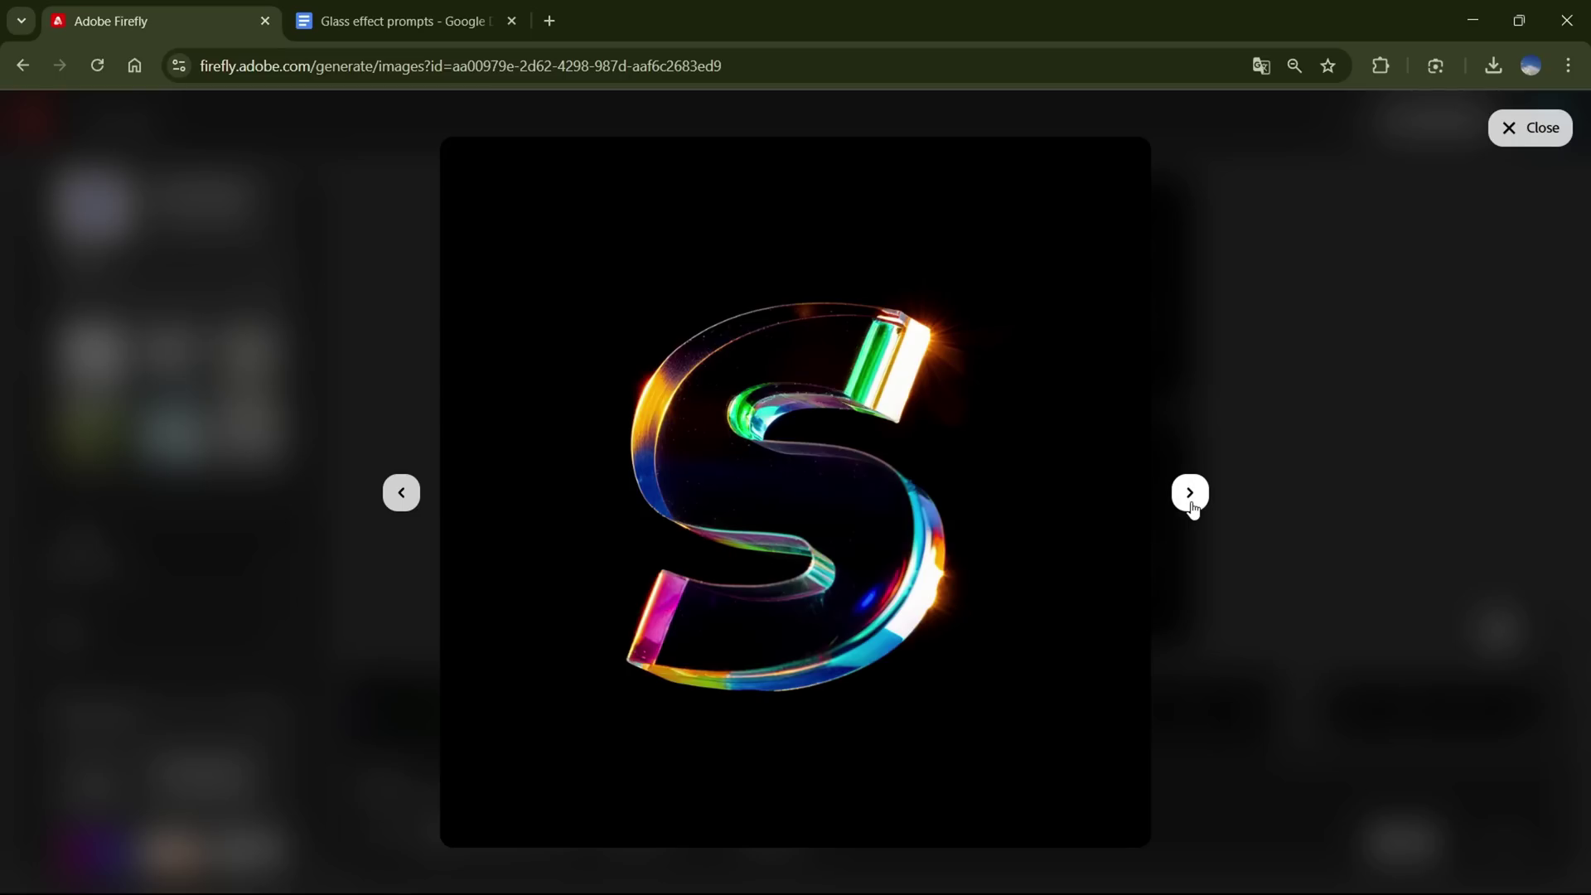
left_click(1190, 497)
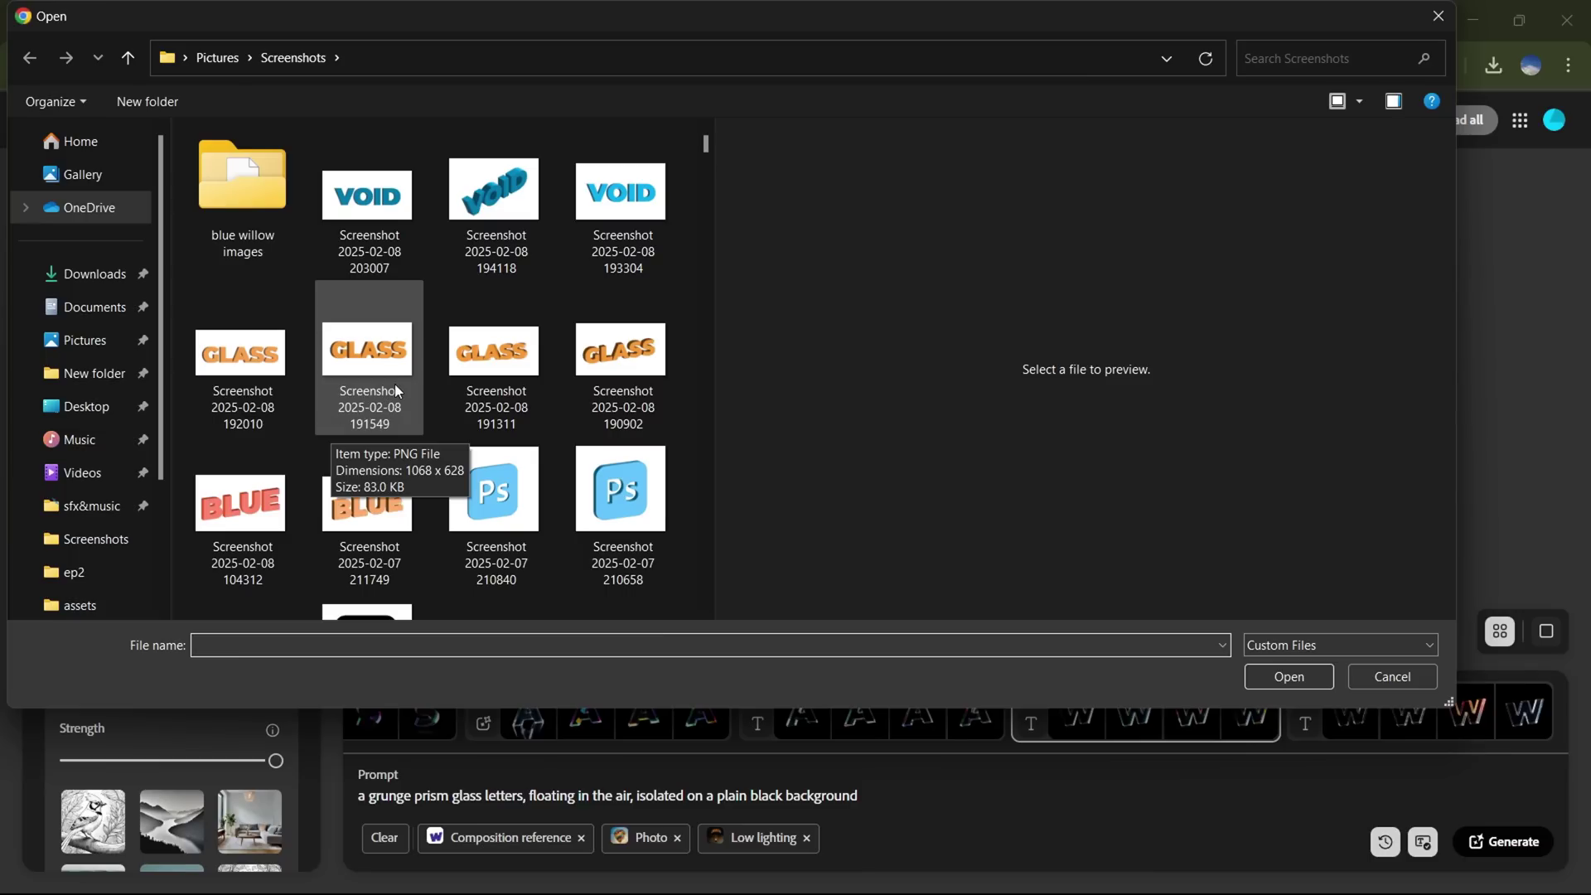
scroll(365, 398, "down", 5)
scroll(481, 356, "up", 2)
left_click(366, 333)
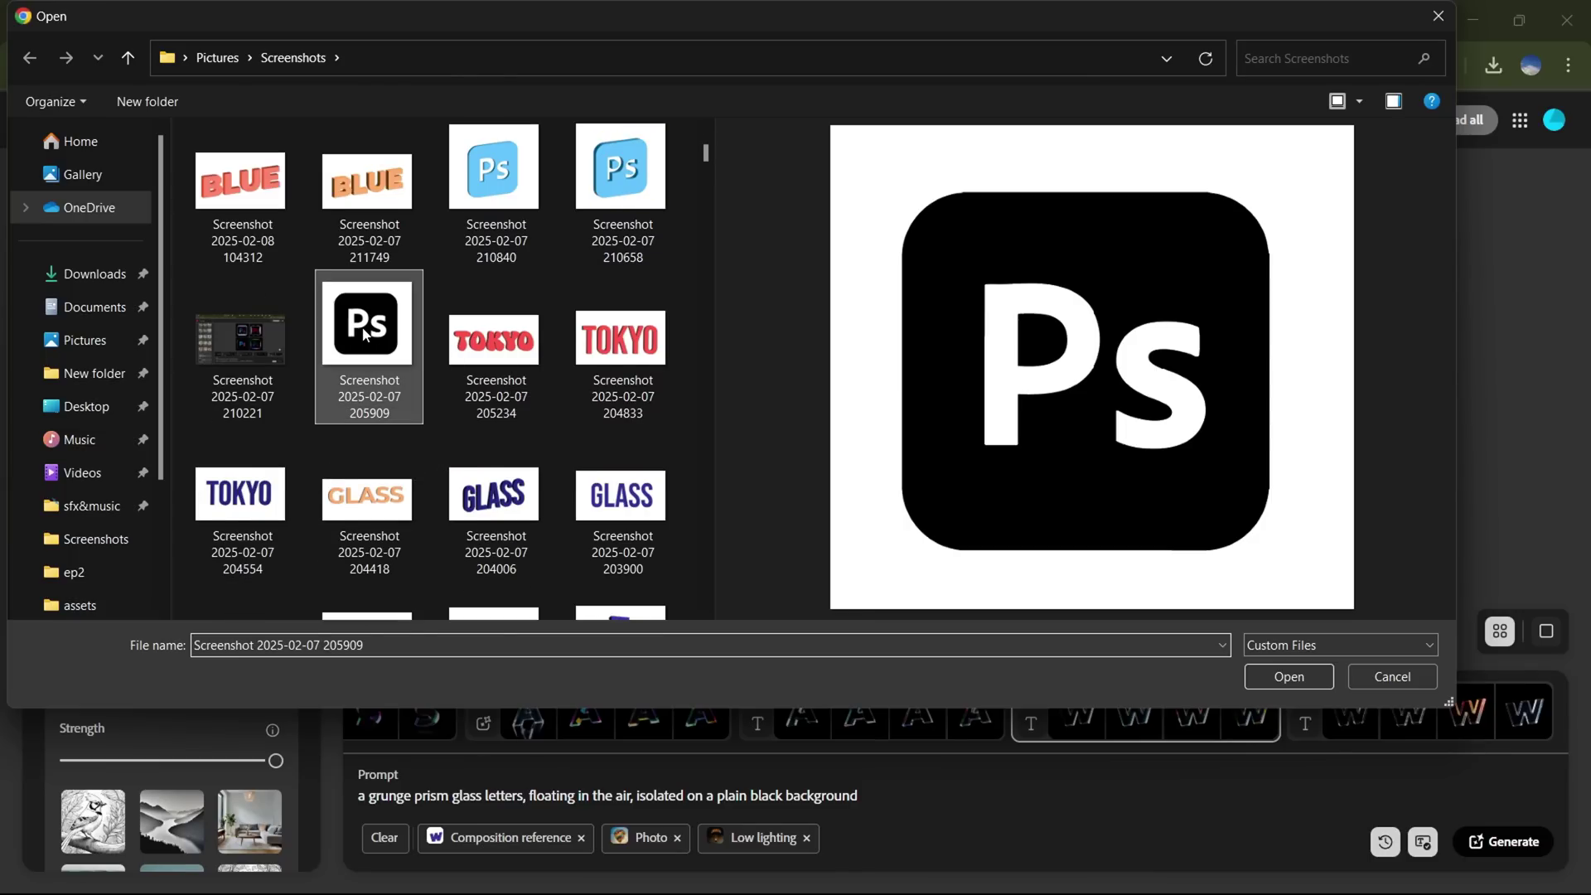
left_click(1265, 682)
- Change the prompt to "a flat blue glass, floating in the air, isolated on a plain black background" and generate the Ps logo images
left_click(522, 796)
key("BackSpace")
key("BackSpace")
key("BackSpace")
key("BackSpace")
key("BackSpace")
key("BackSpace")
key("BackSpace")
key("BackSpace")
left_click(453, 796)
key("BackSpace")
key("BackSpace")
key("BackSpace")
key("BackSpace")
key("BackSpace")
key("BackSpace")
key("BackSpace")
key("BackSpace")
key("BackSpace")
key("BackSpace")
key("BackSpace")
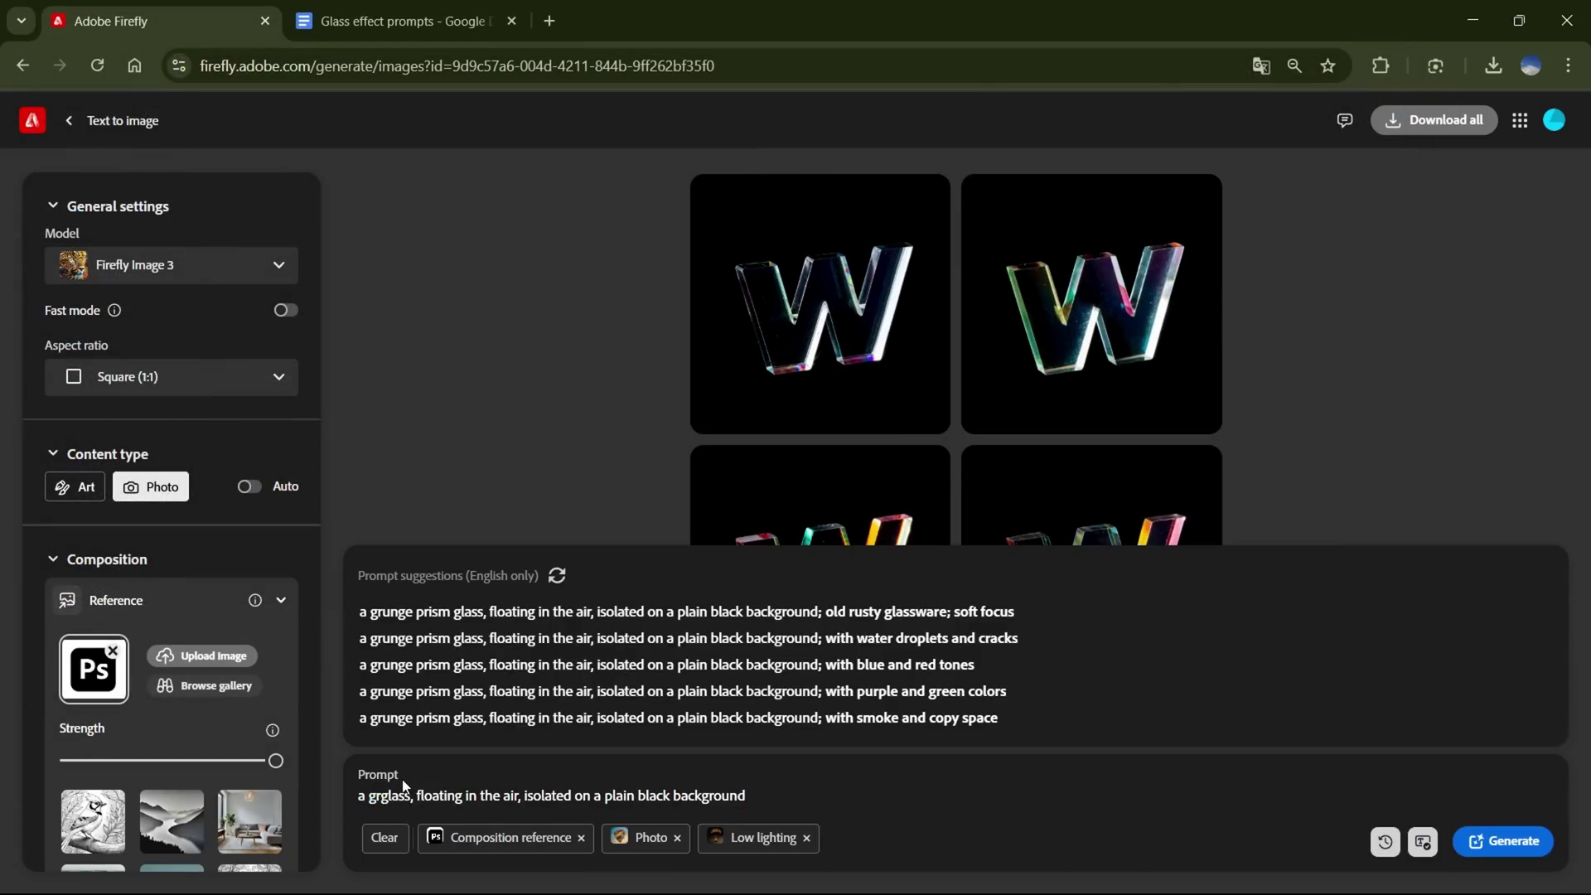
key("BackSpace")
key("BackSpace")
type("flat blue")
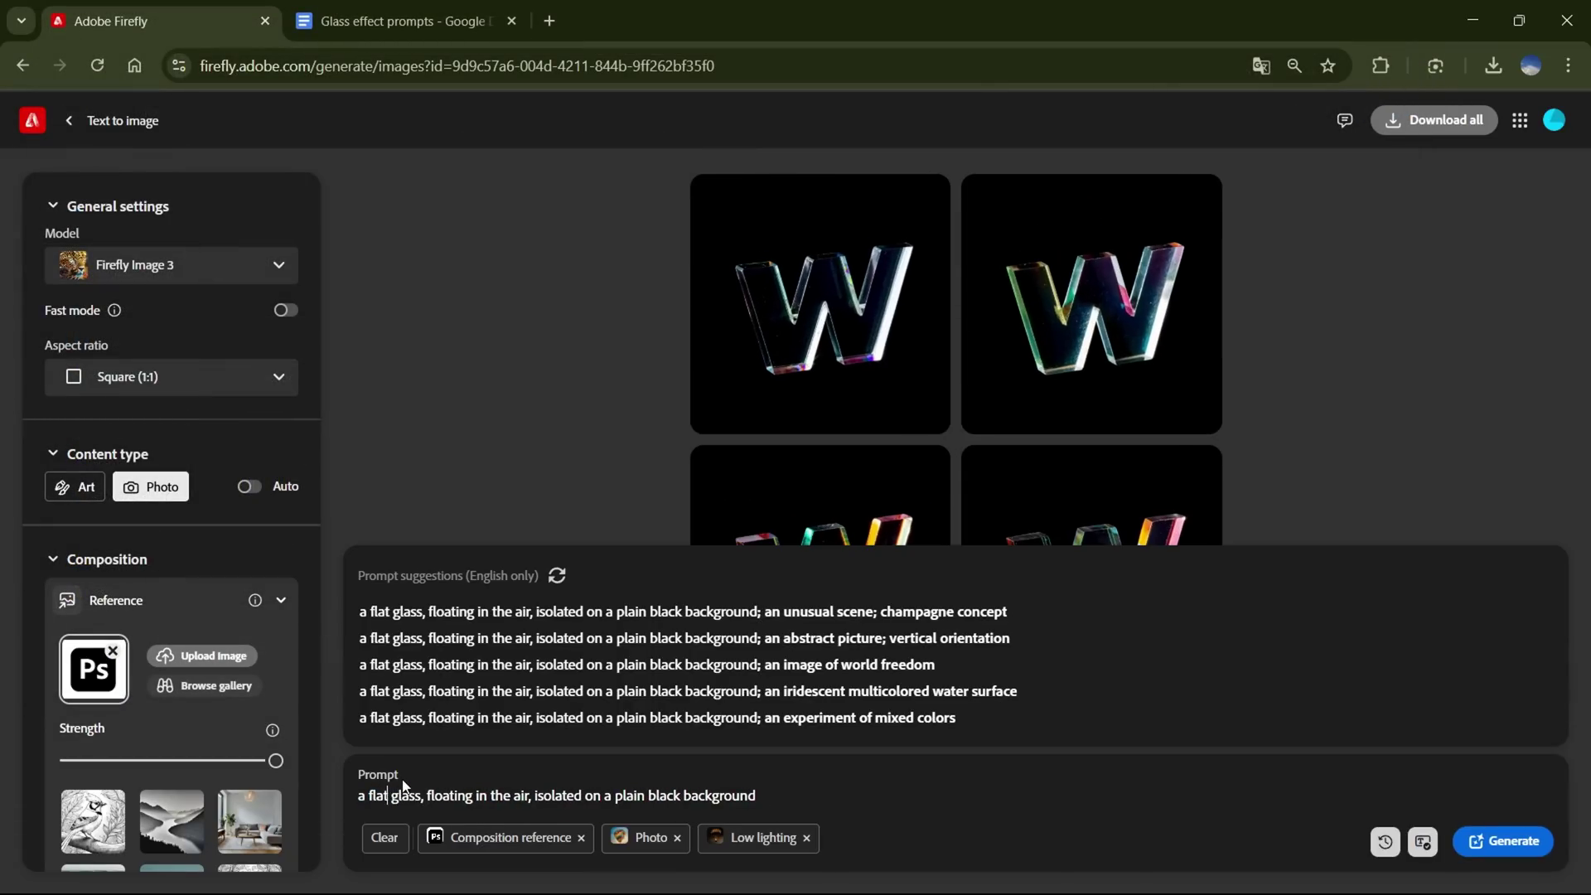
left_click(1502, 842)
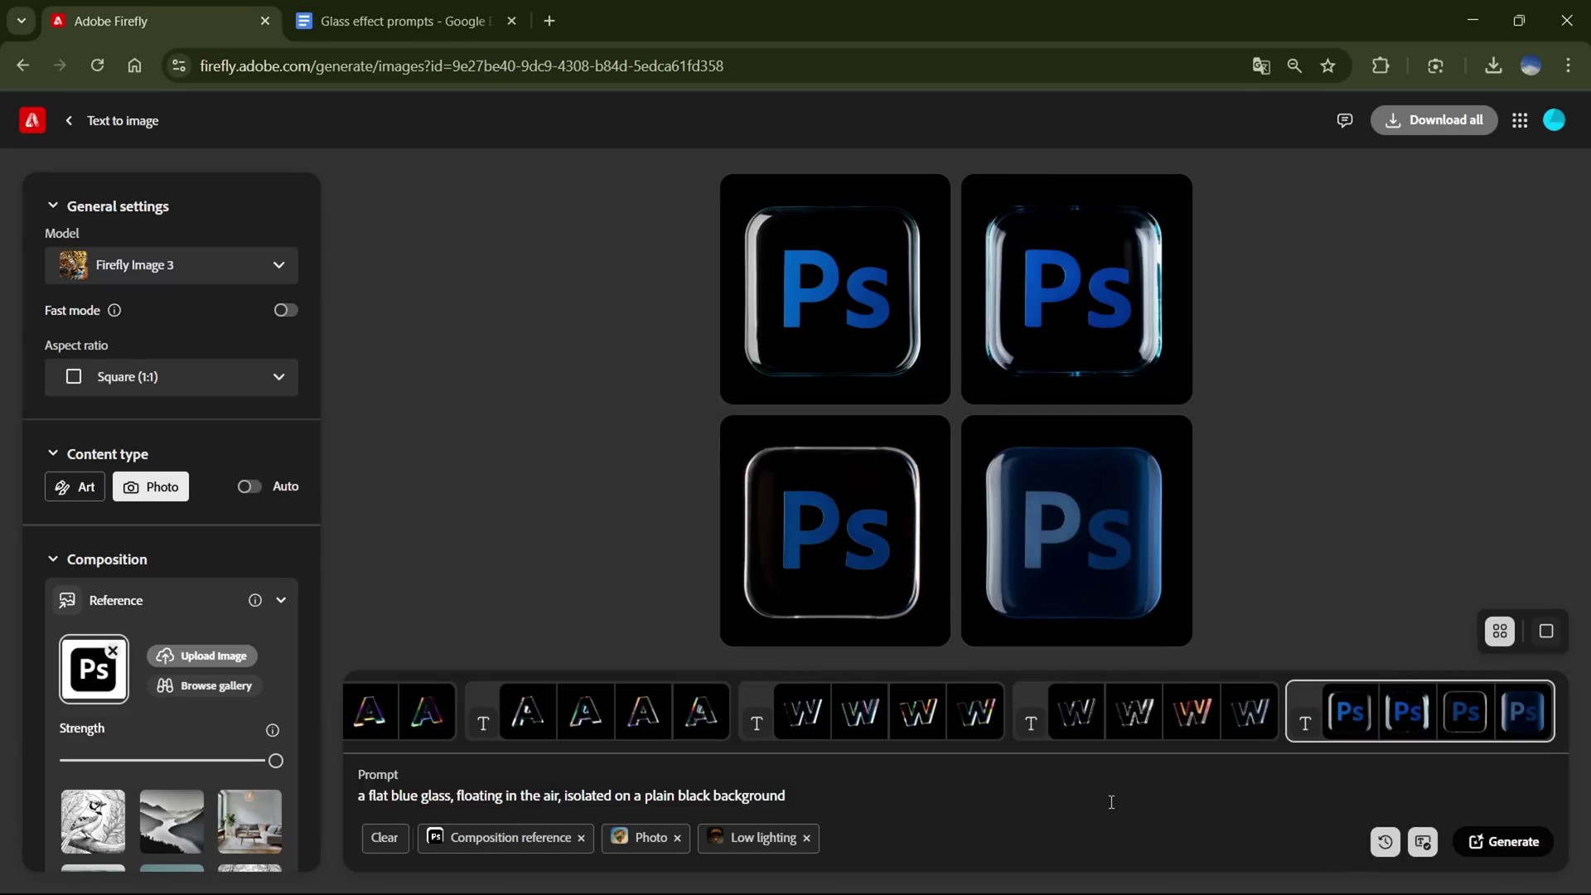
- Enlarge the flat blue glass Ps images and compare the variations
left_click(824, 320)
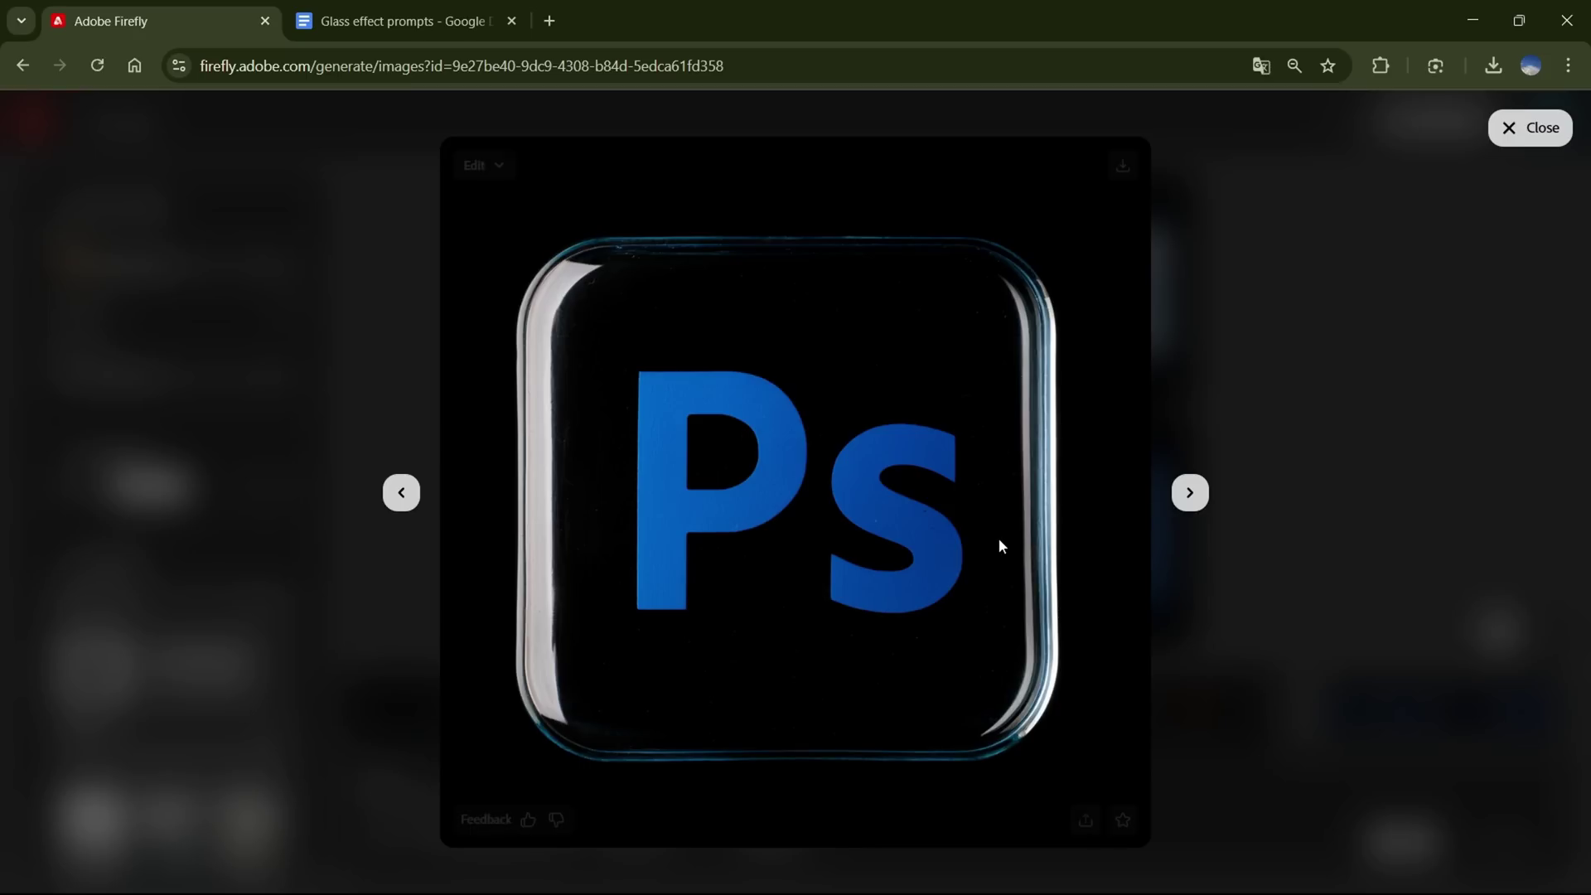
left_click(1188, 495)
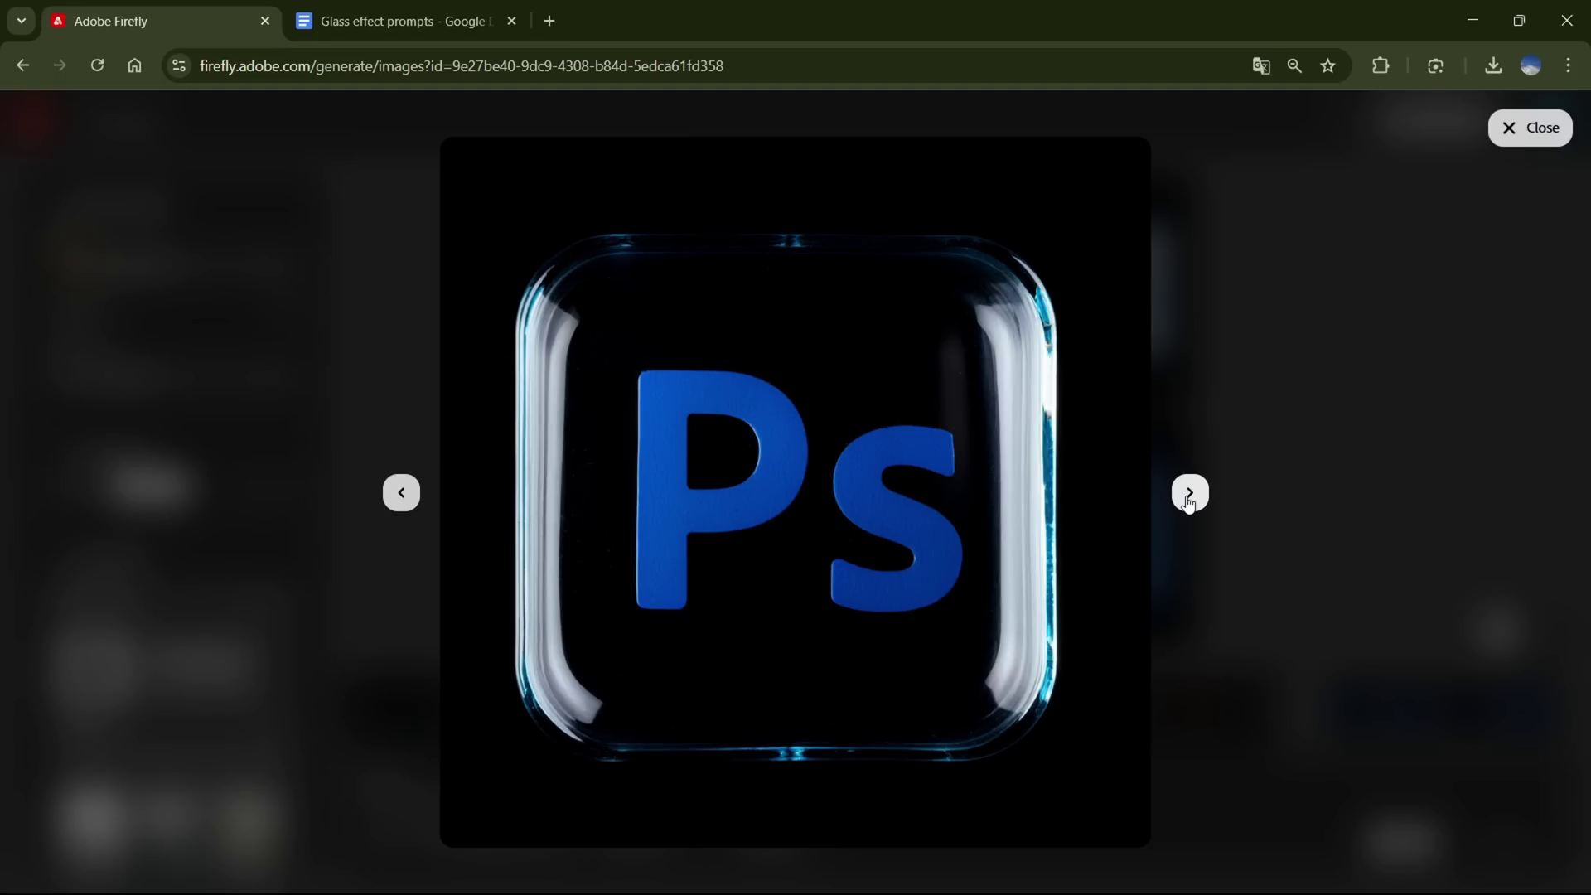
left_click(1189, 494)
left_click(1189, 495)
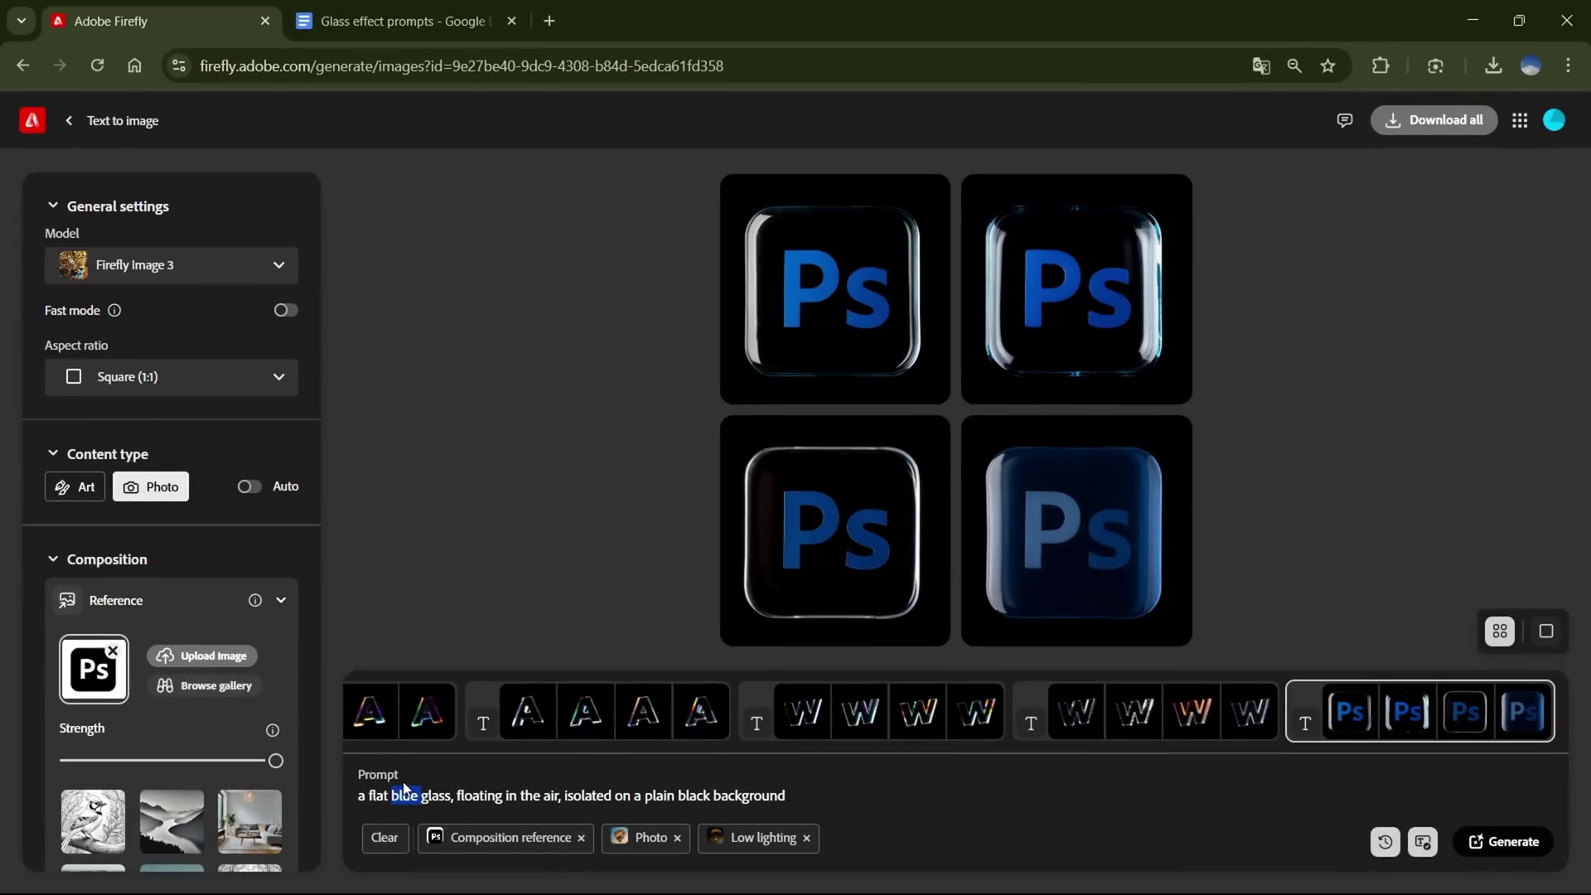
- Replace "blue" with "prism" in the prompt and generate the Ps logo again with the Vibrant colors tone
key("BackSpace")
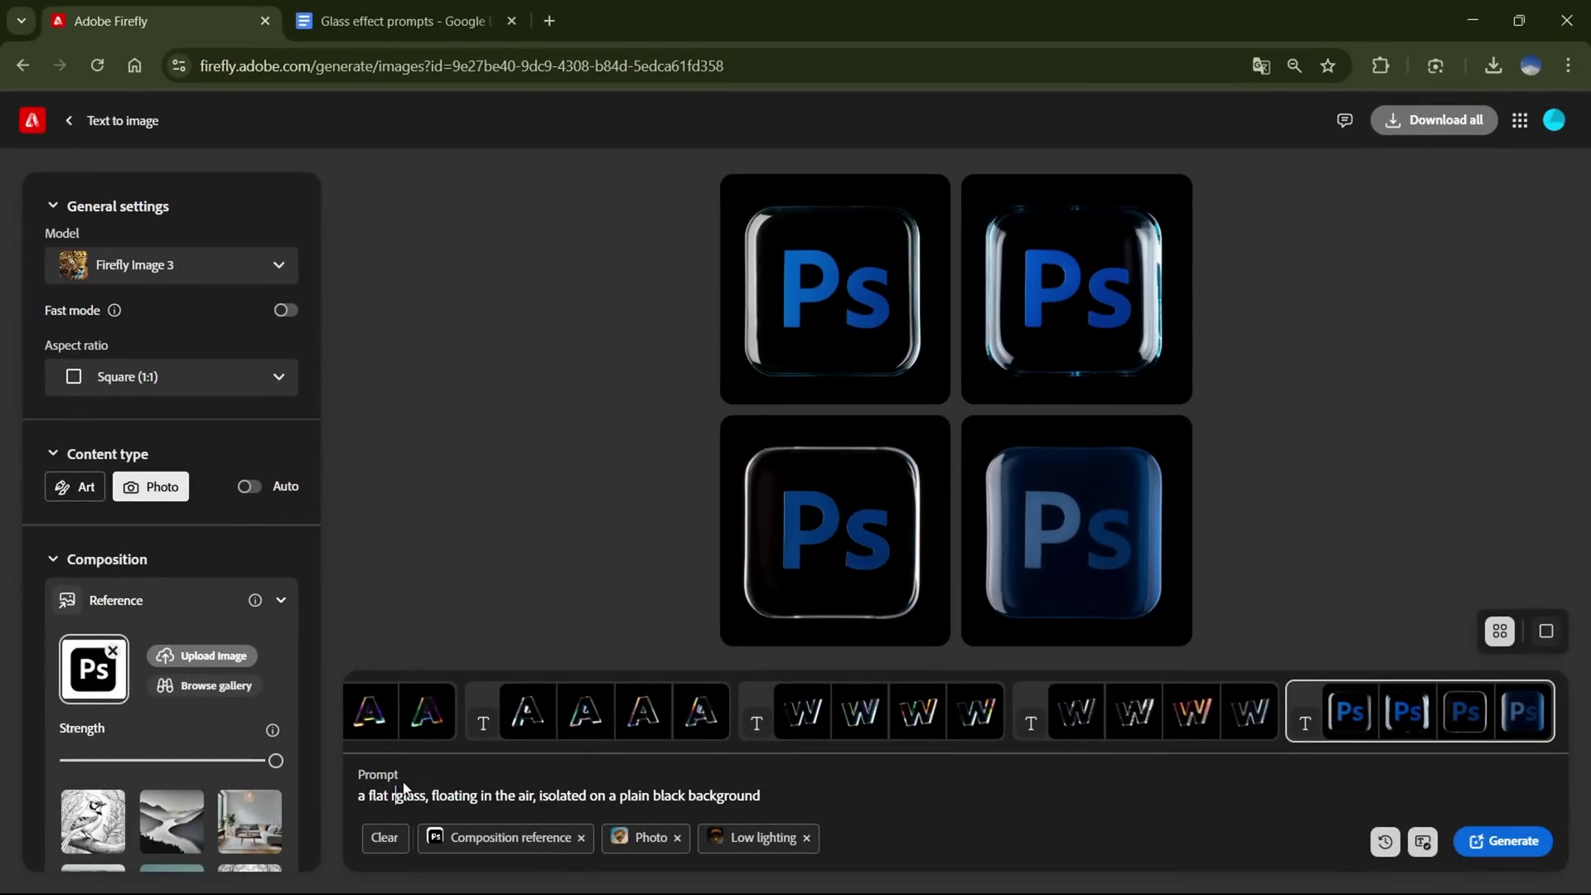
type("prism")
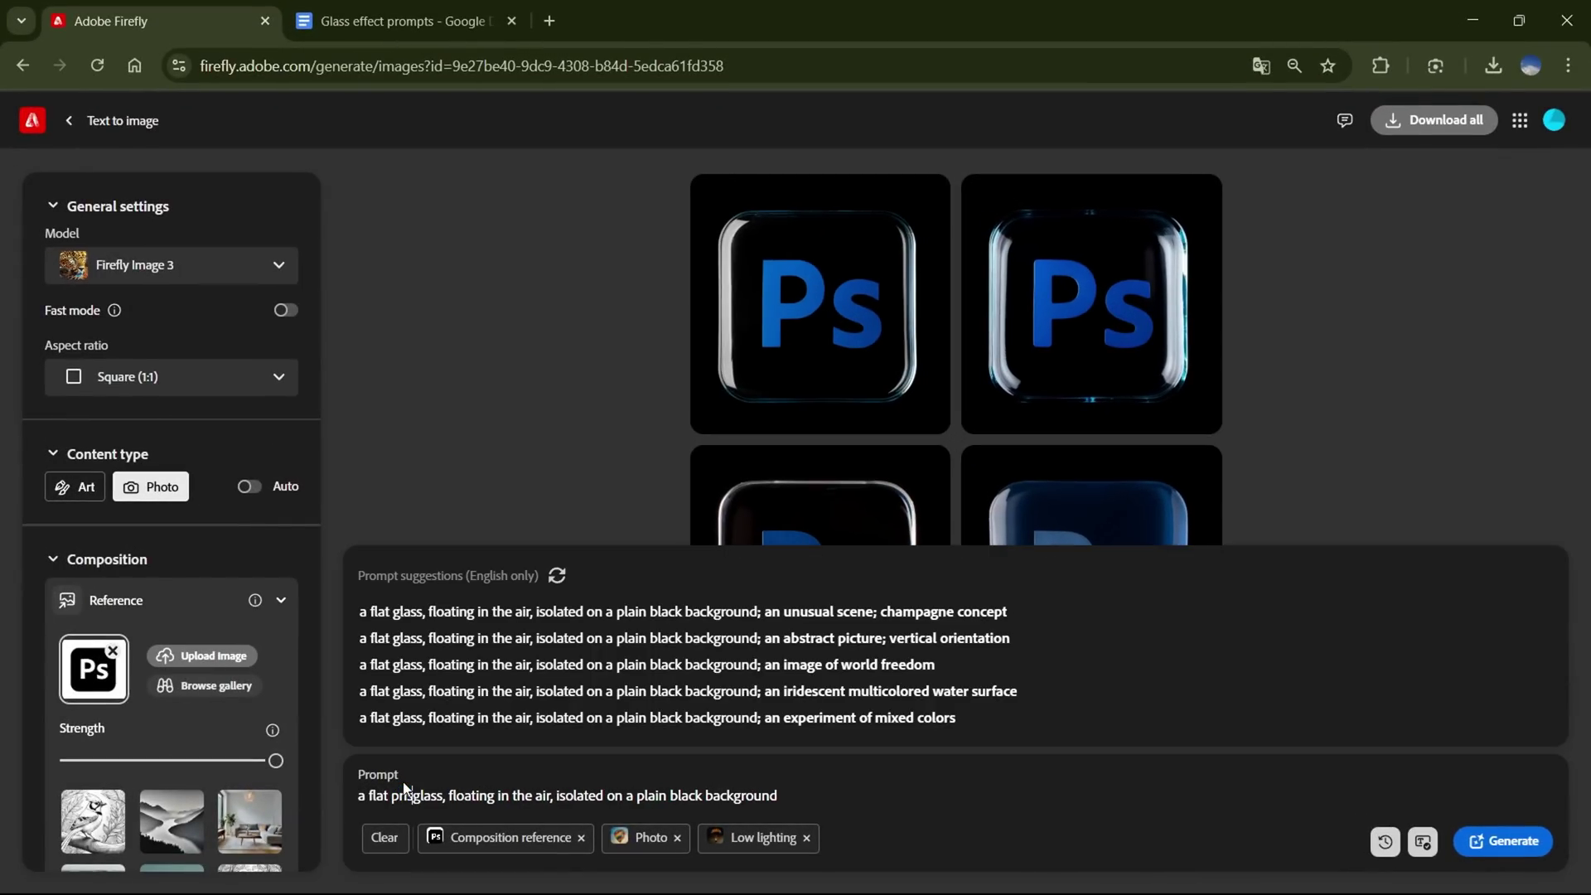
scroll(191, 771, "down", 10)
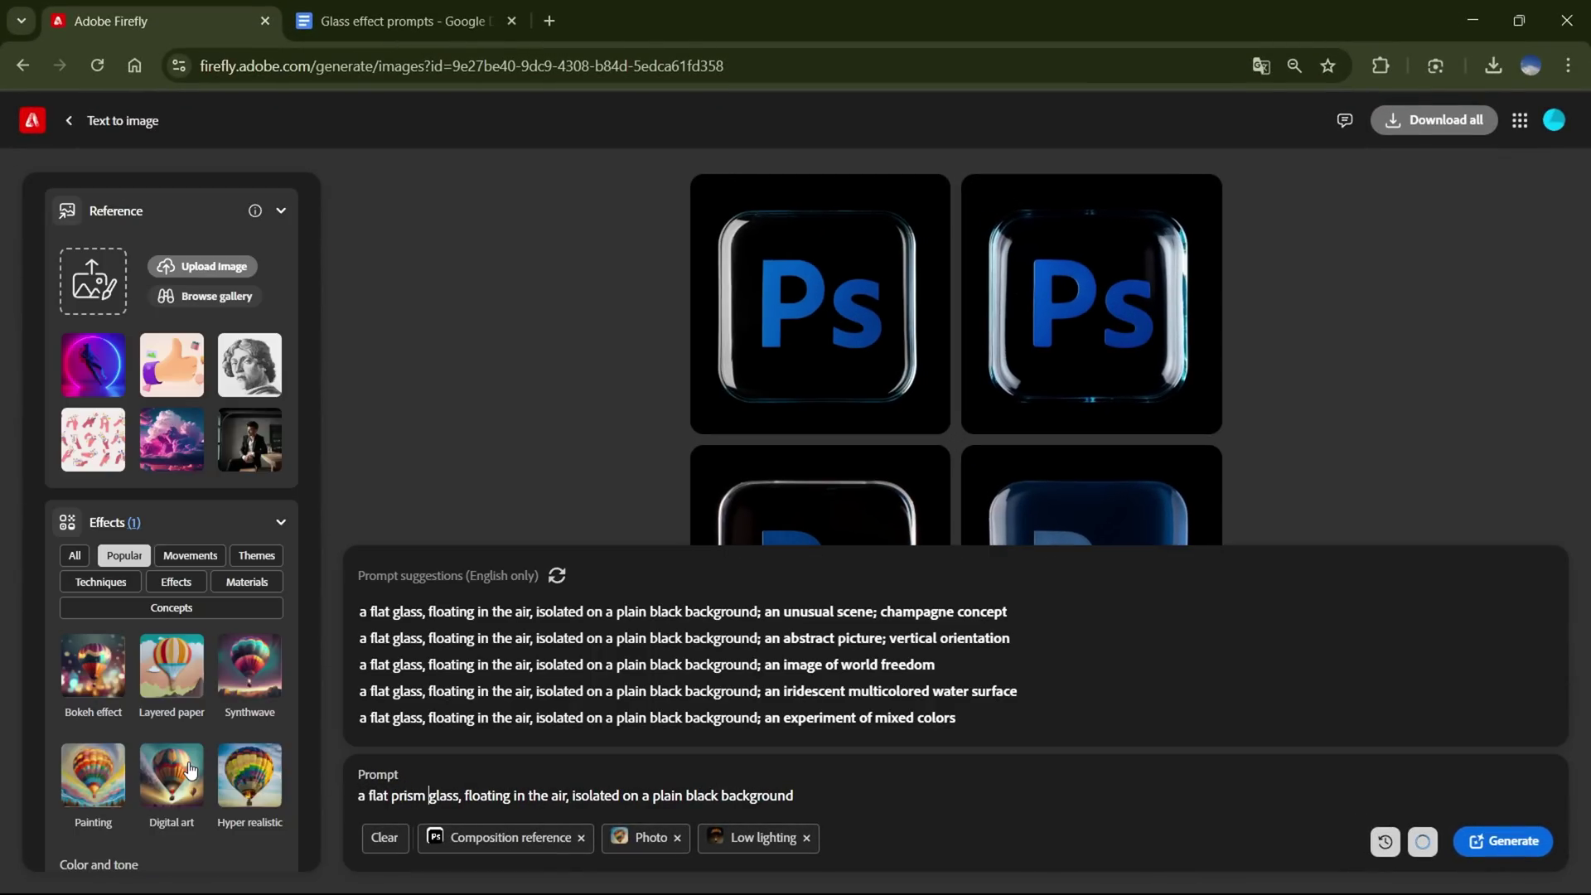
left_click(170, 673)
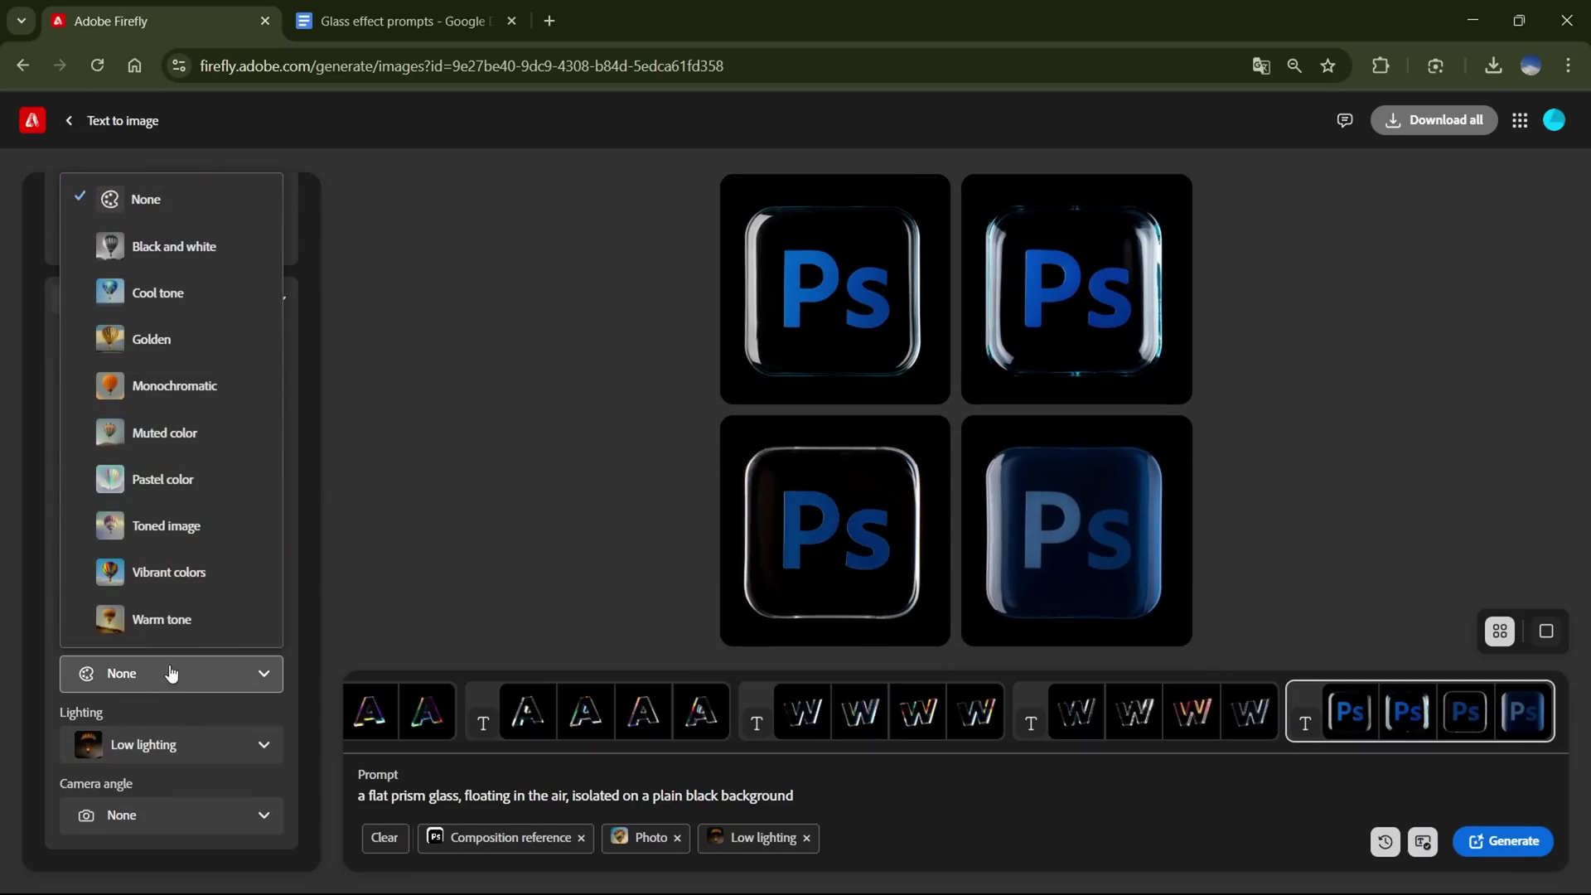
left_click(191, 572)
left_click(1483, 845)
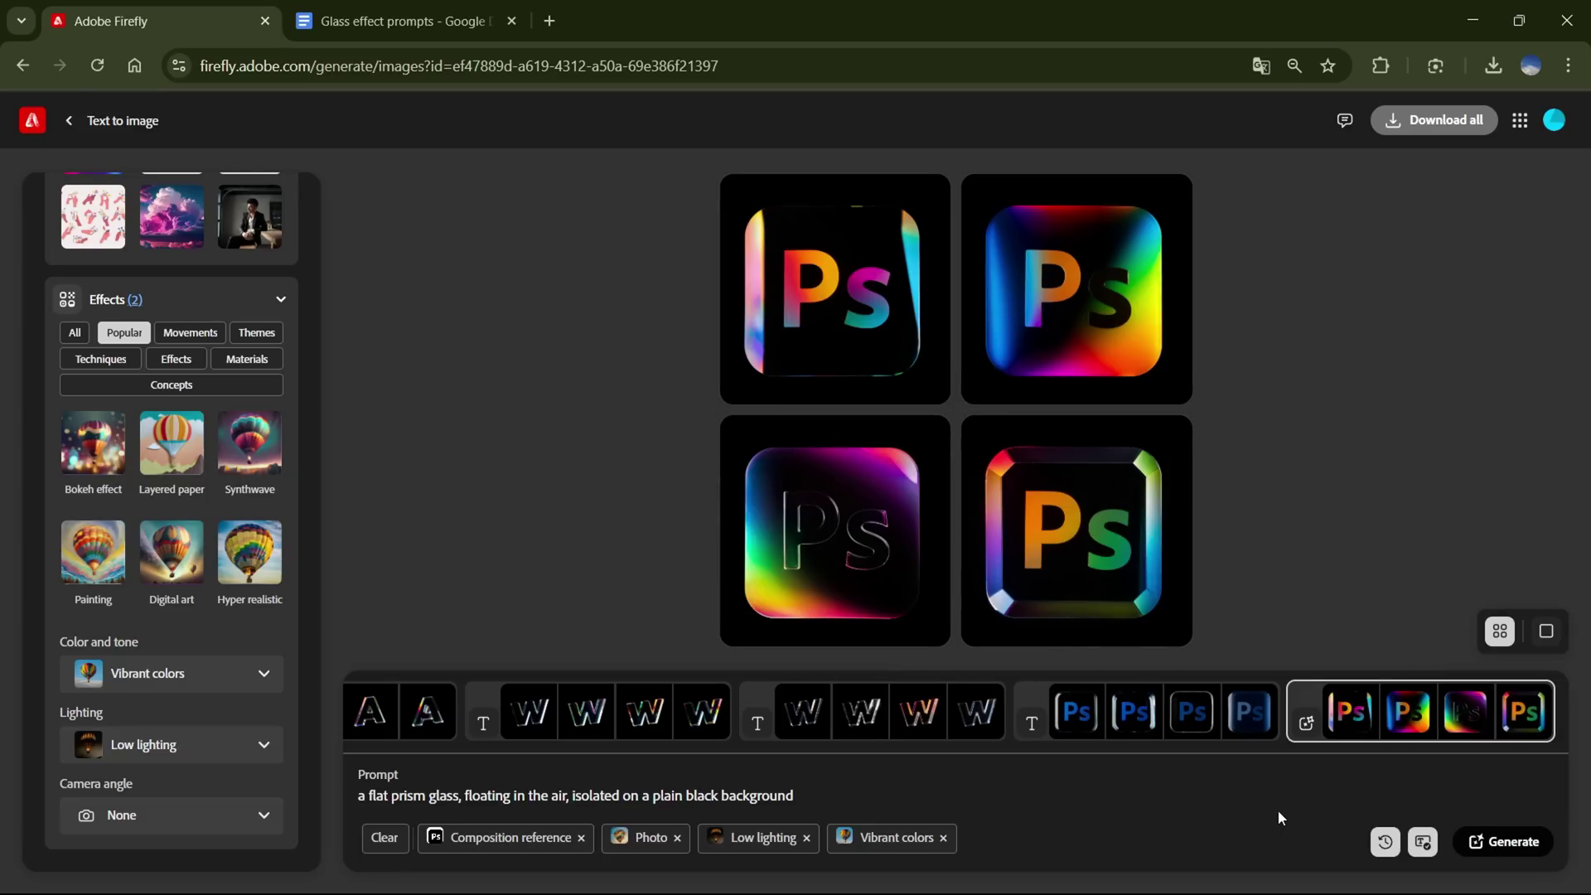
- Enlarge the first vibrant prism glass Ps image and download it
left_click(874, 300)
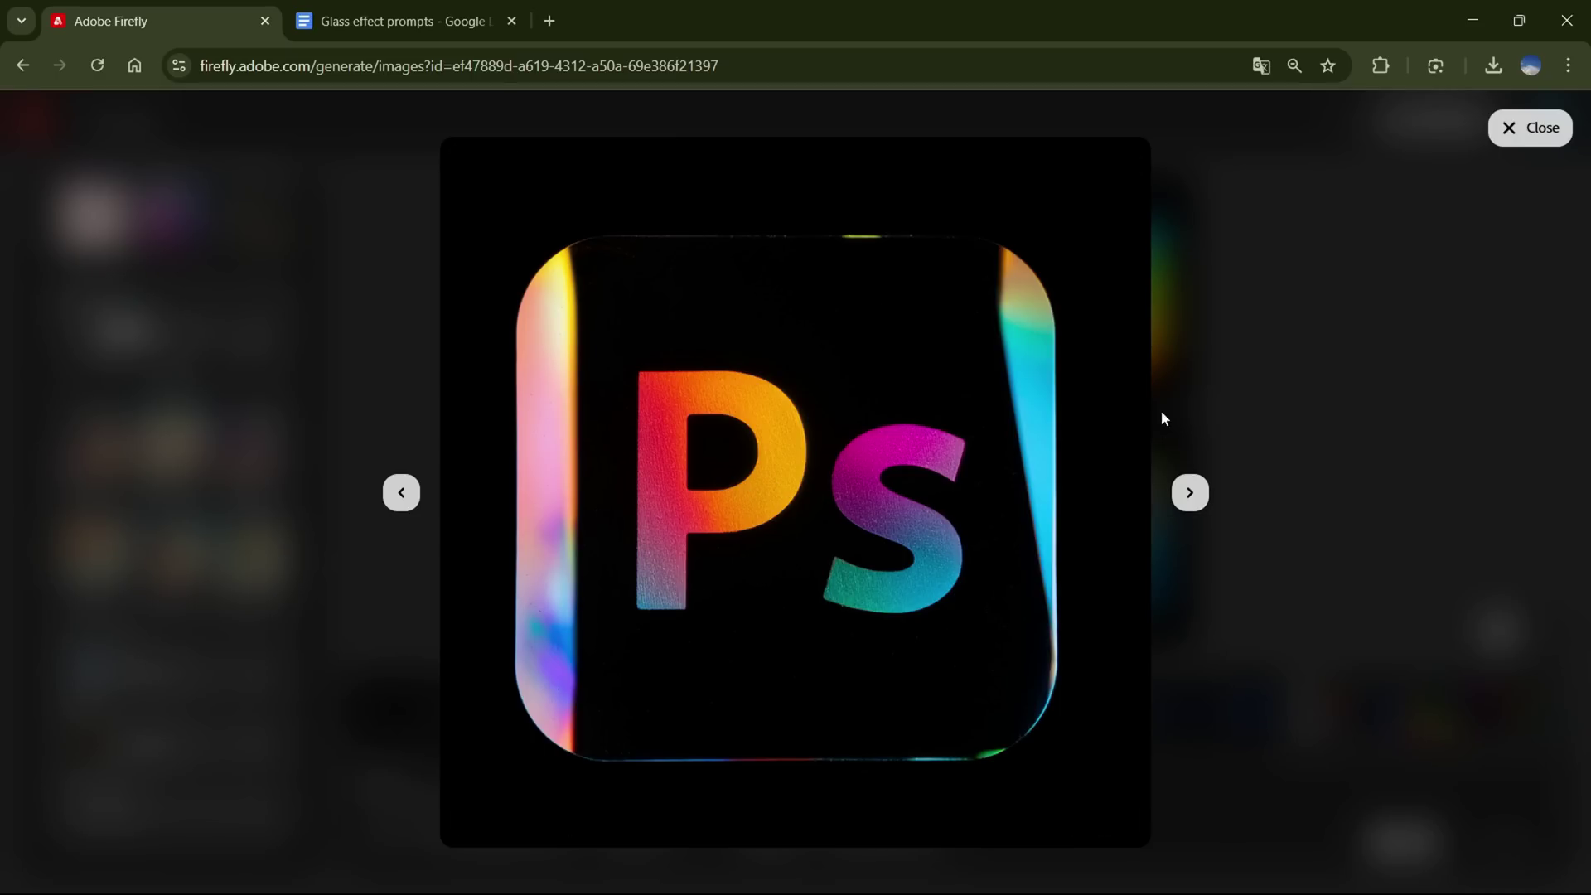
left_click(1123, 166)
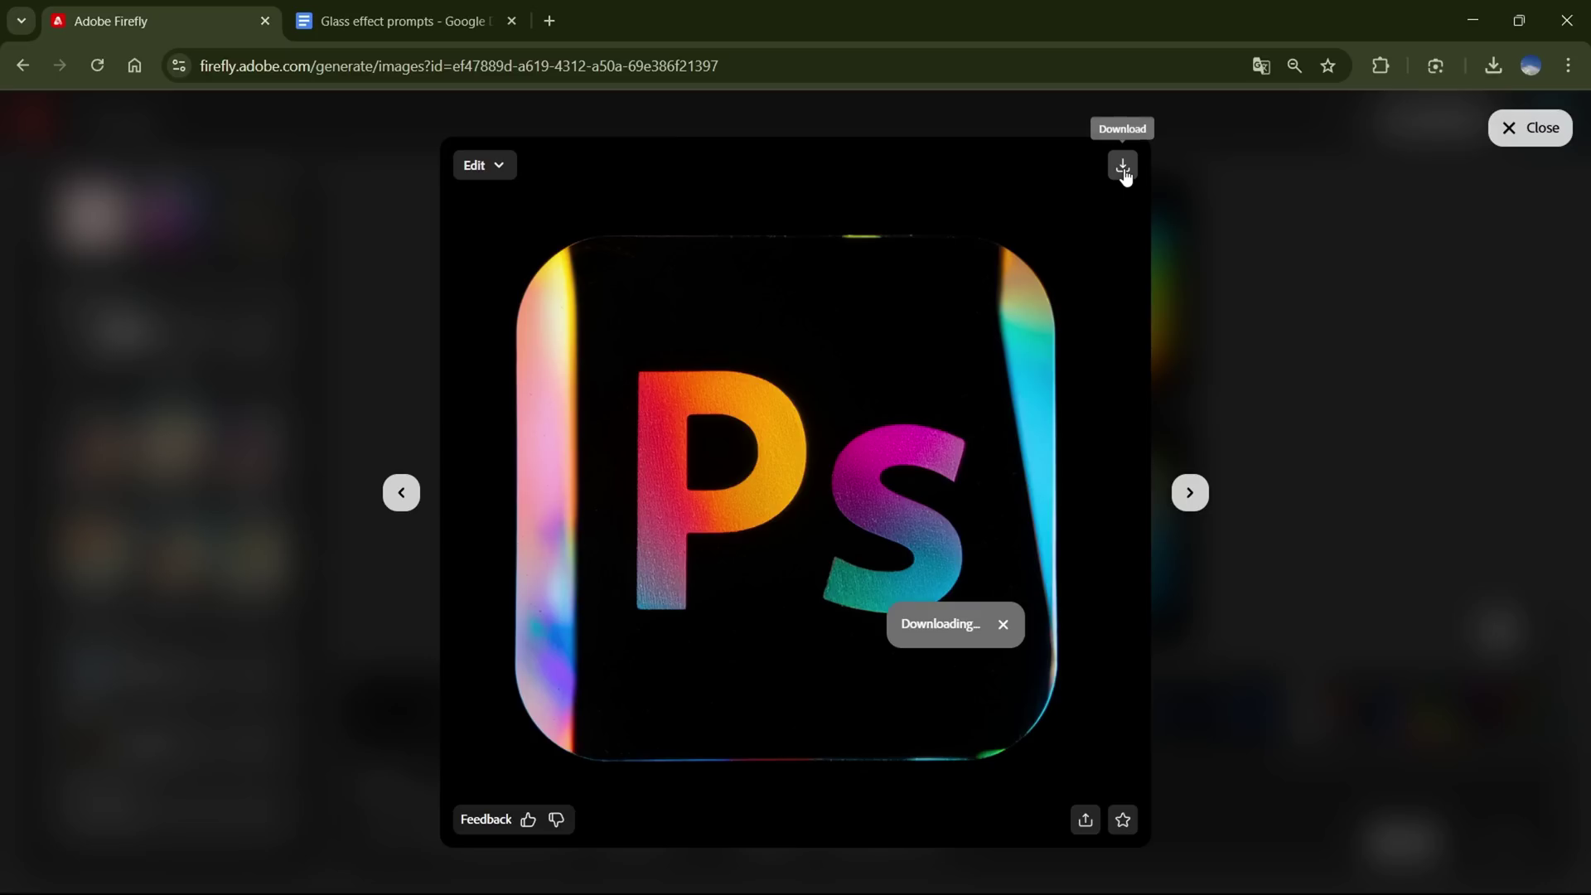
- Browse the remaining vibrant prism glass Ps variations at full size
left_click(1184, 497)
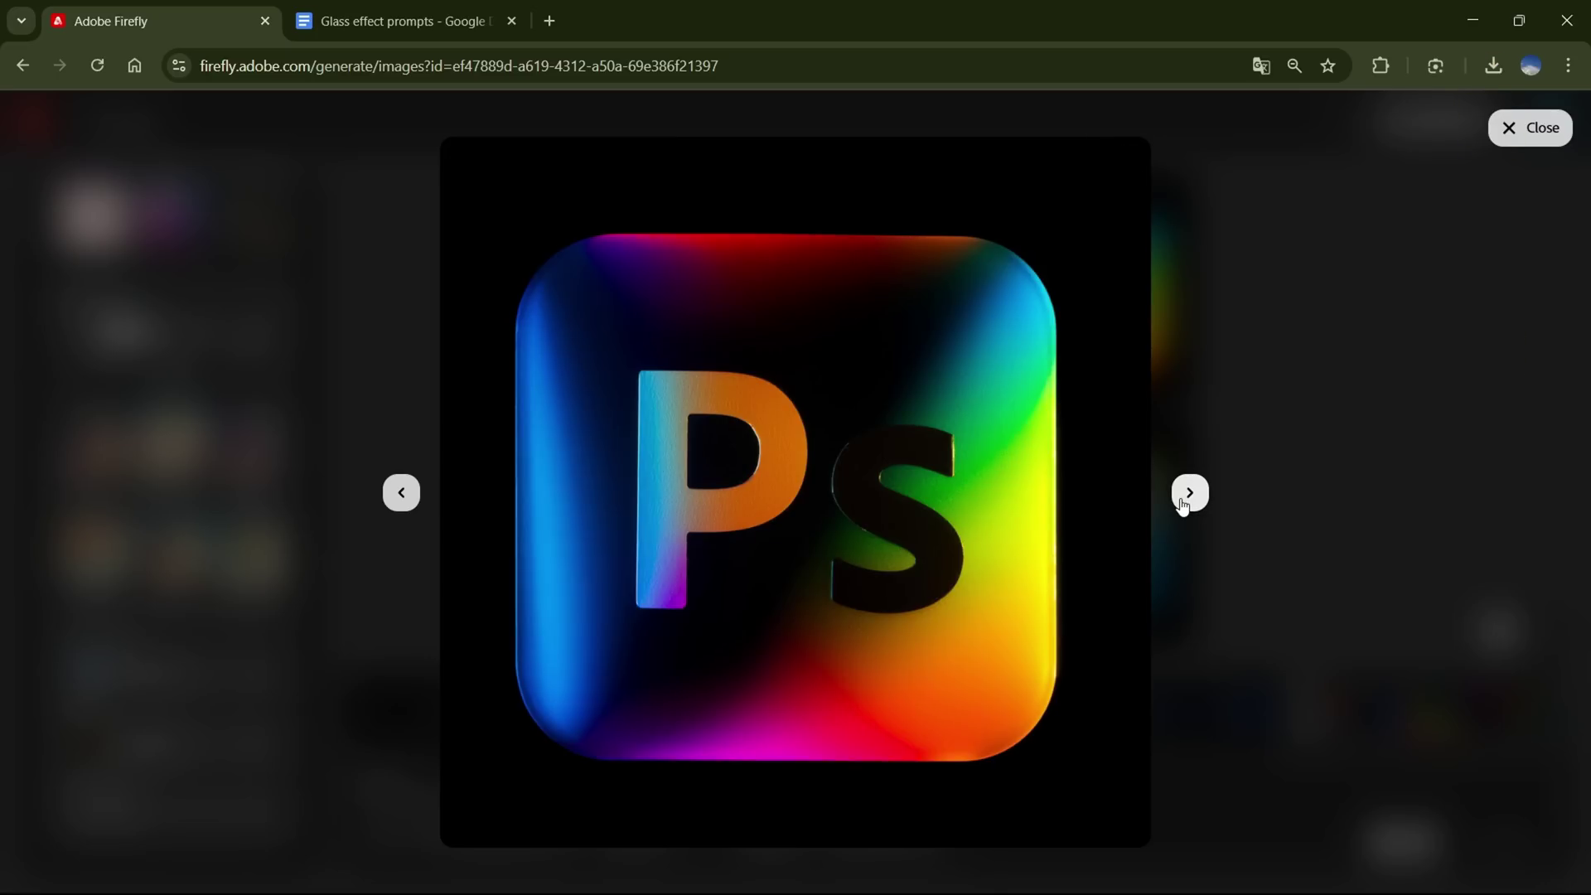
left_click(1182, 503)
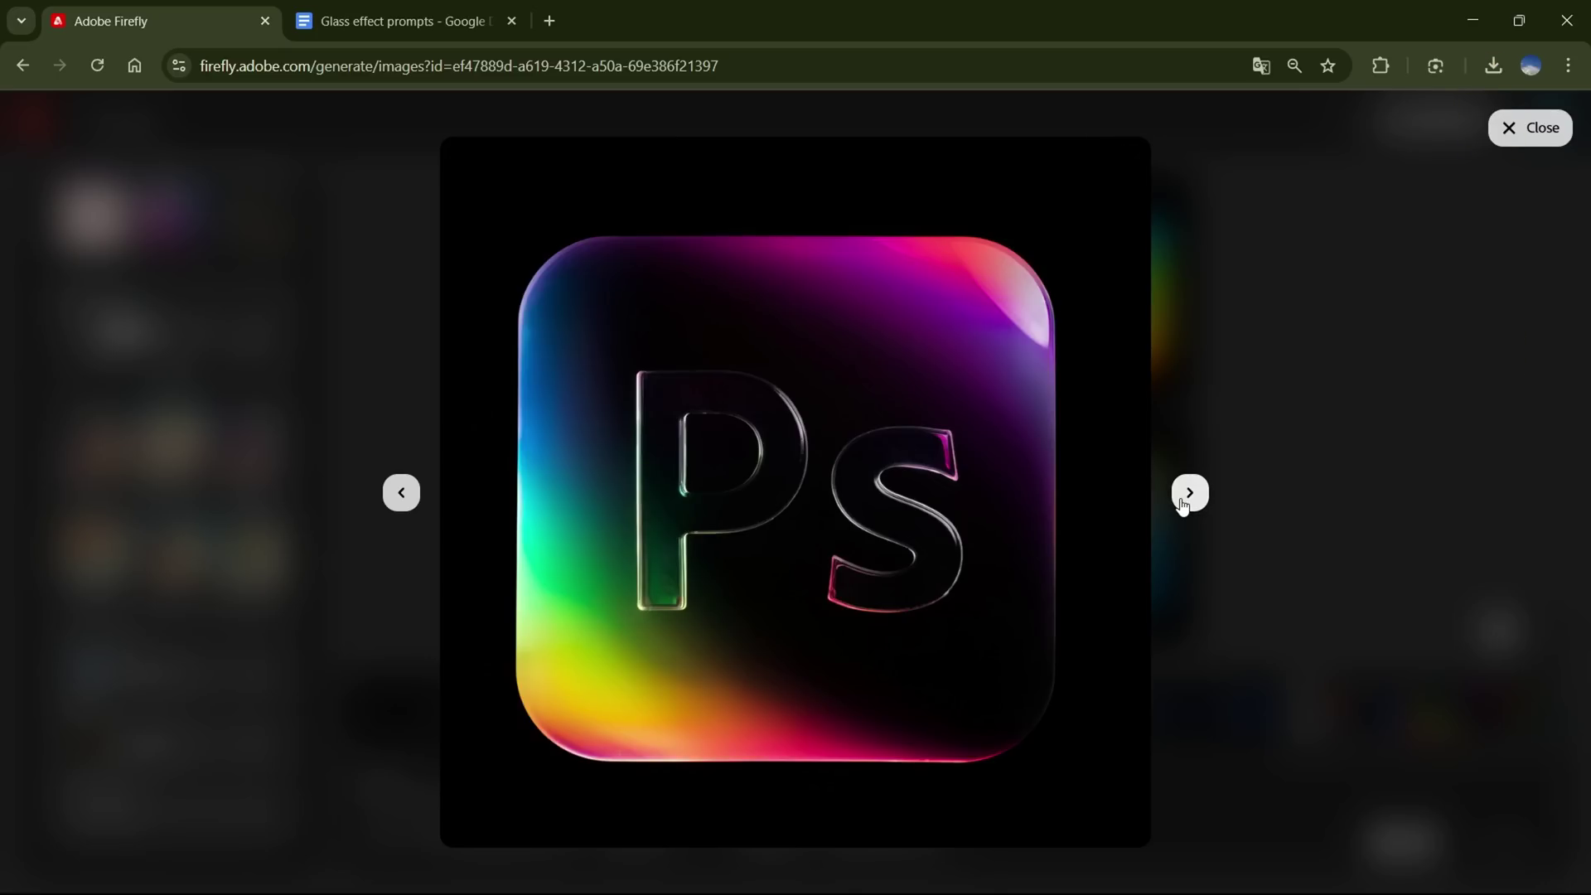
left_click(1188, 493)
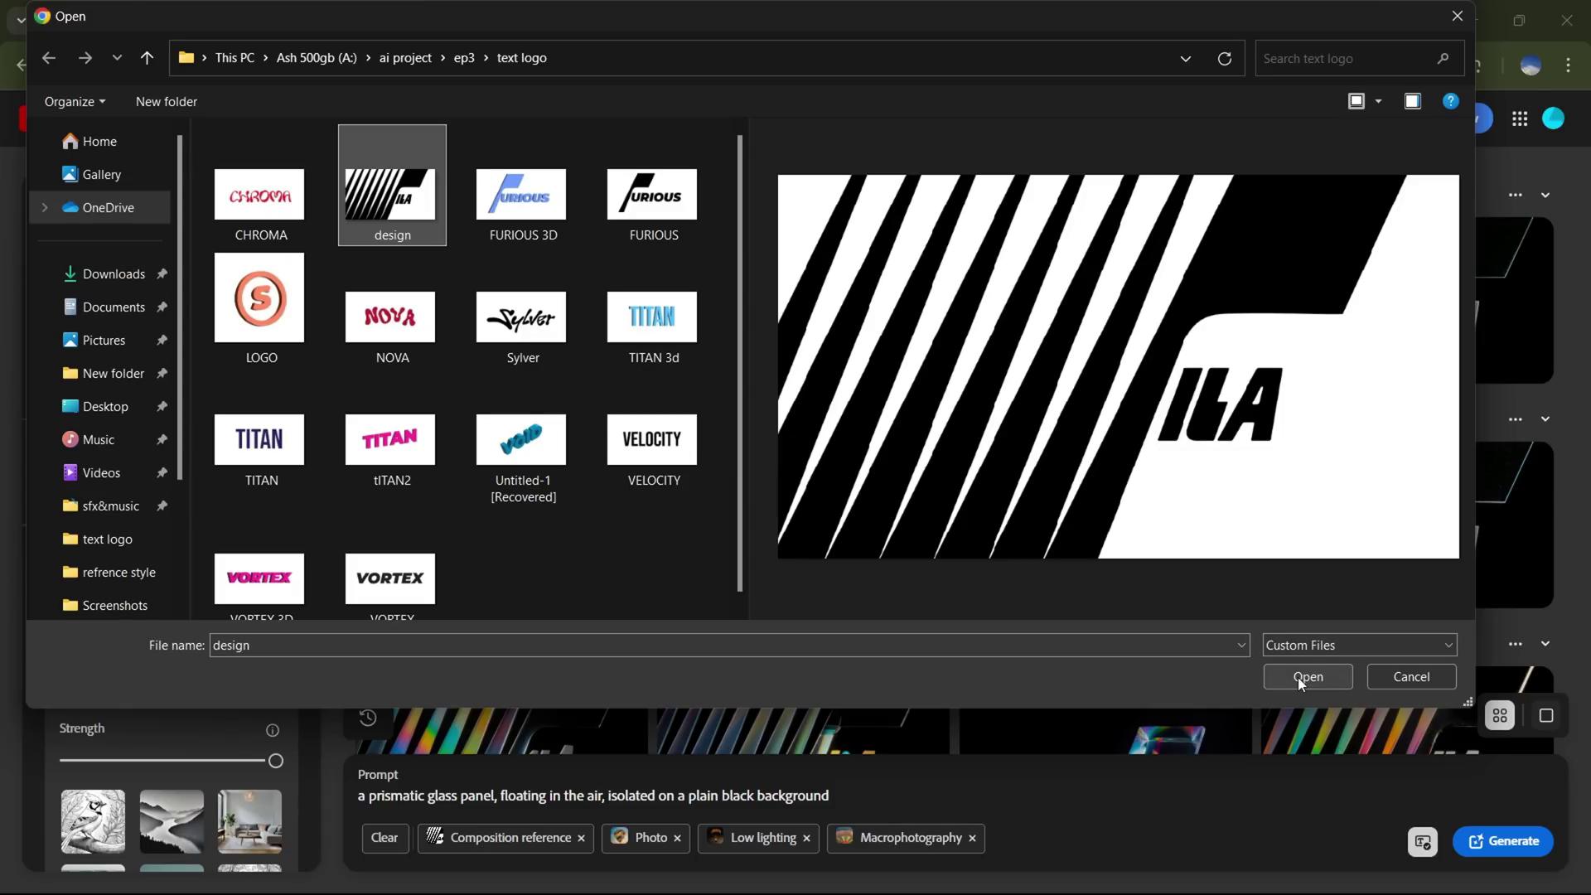
- Load the "design" file as the composition reference and browse the enlarged prismatic glass panel images
left_click(1298, 678)
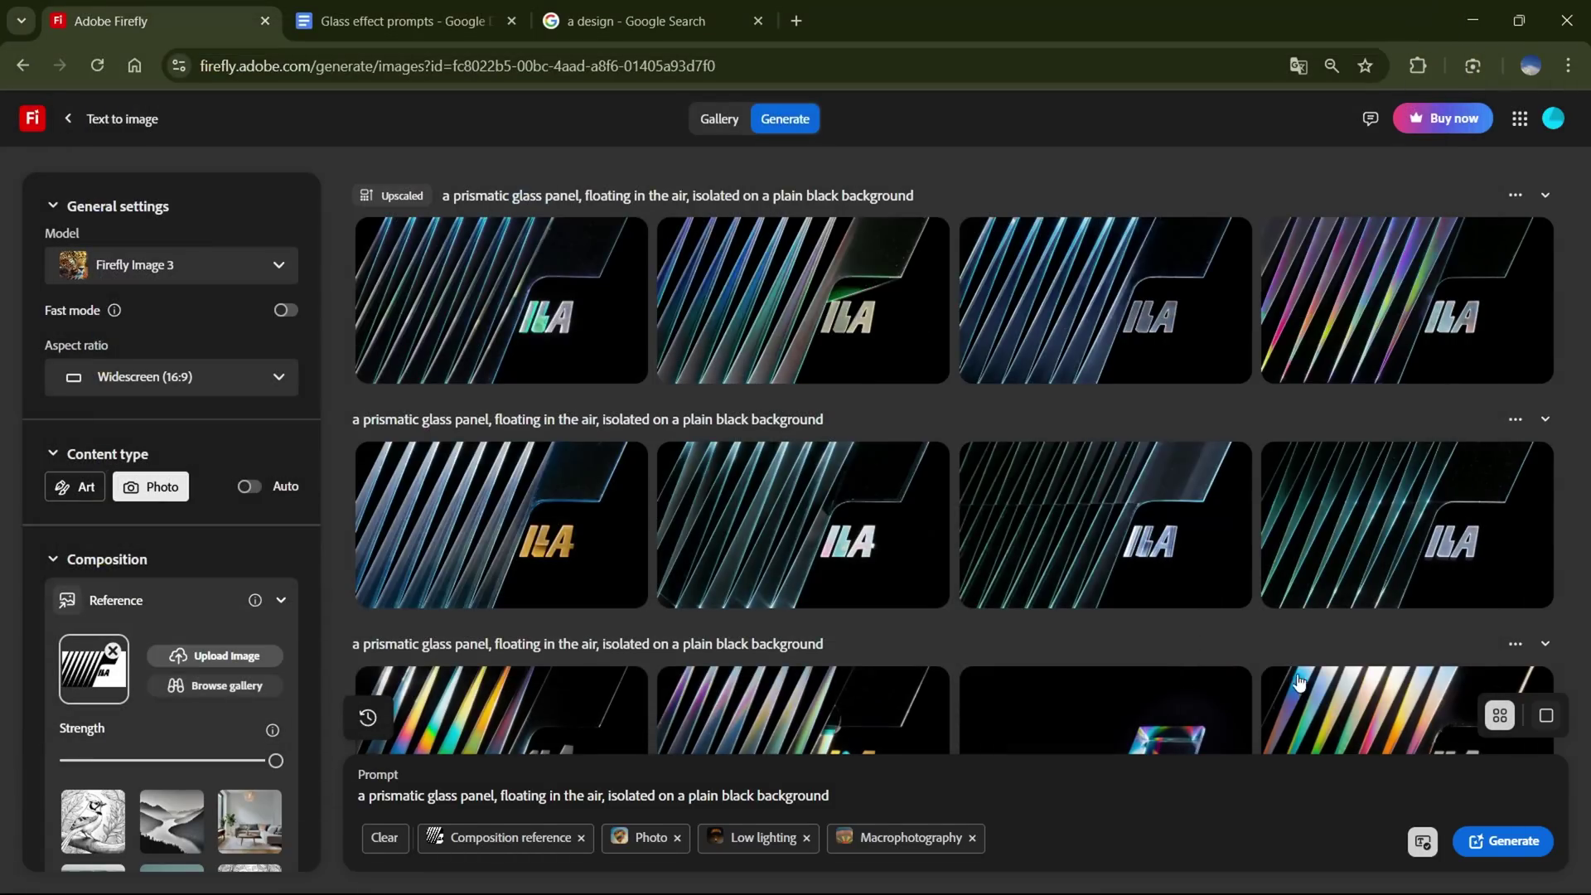
left_click(499, 313)
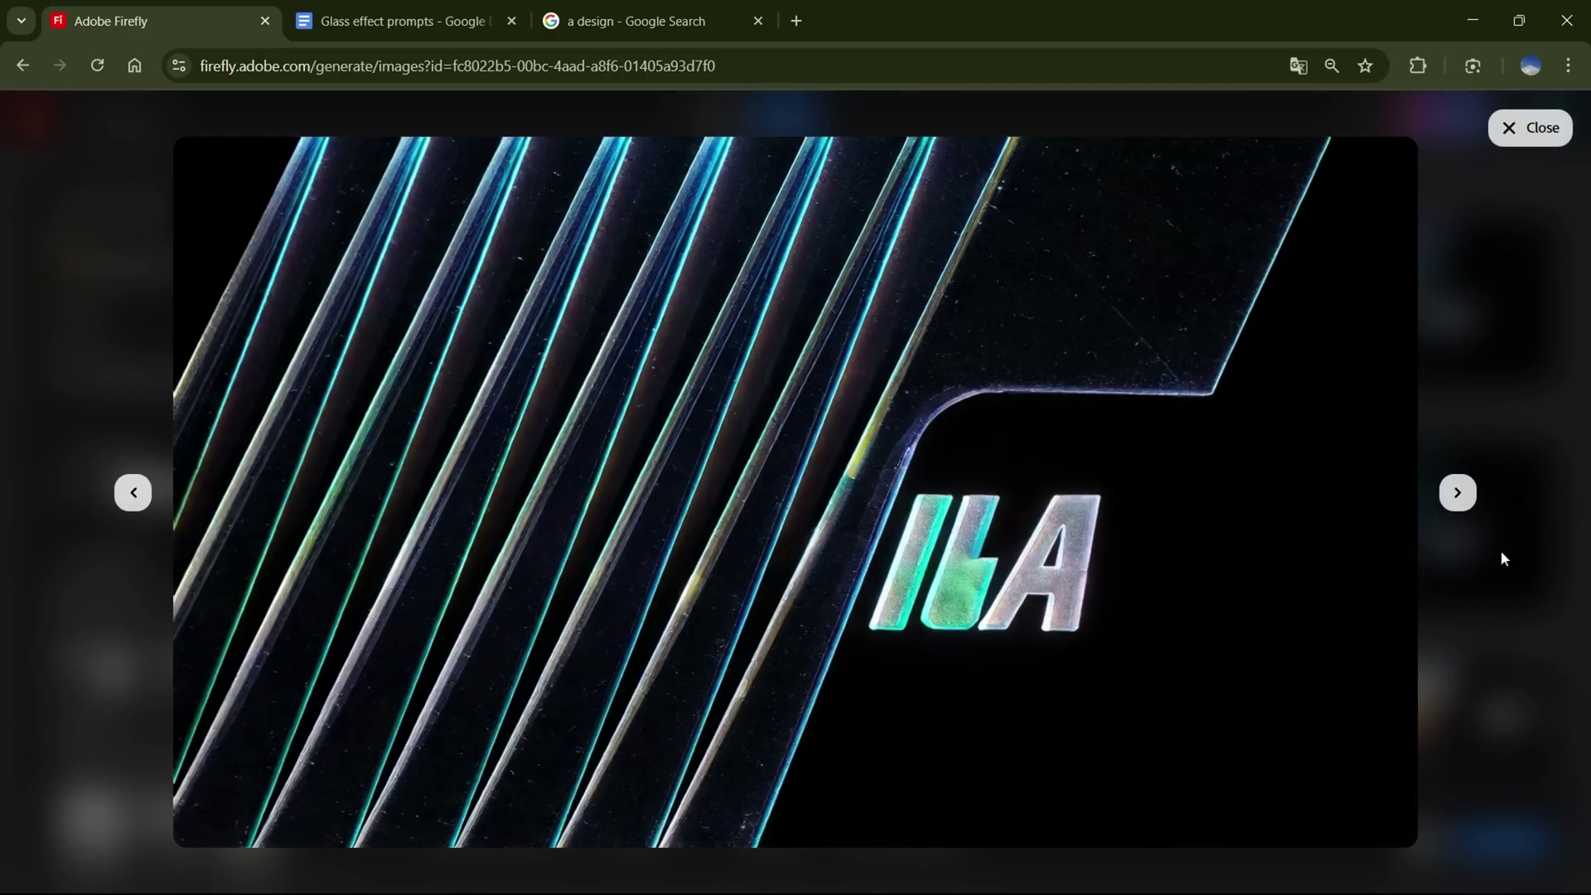
left_click(1466, 501)
left_click(1466, 501)
left_click(1466, 501)
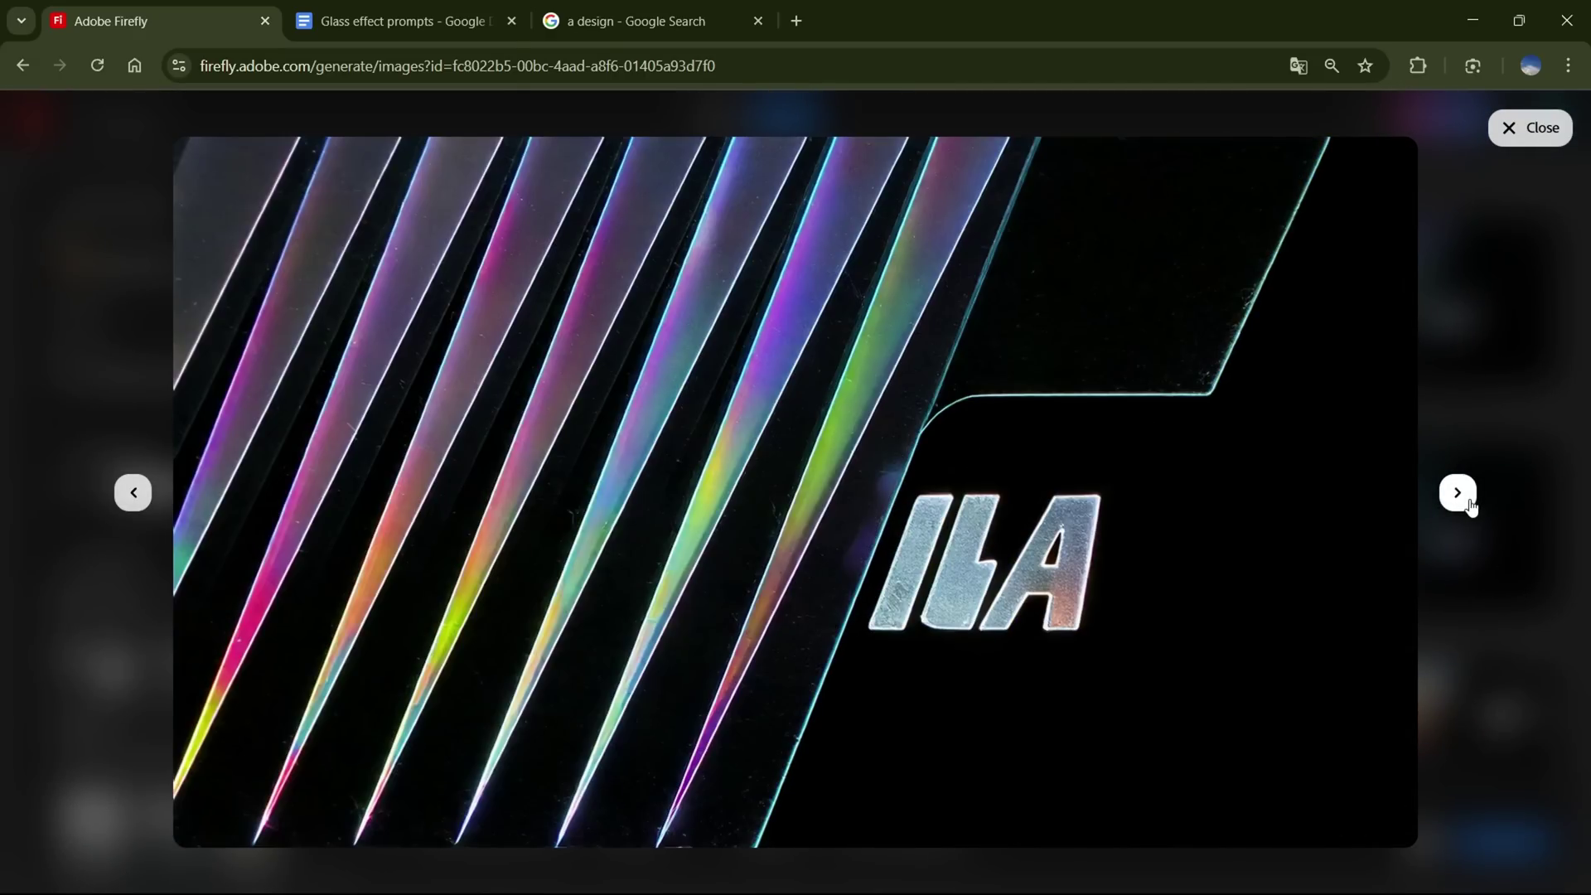
left_click(1459, 499)
left_click(1458, 497)
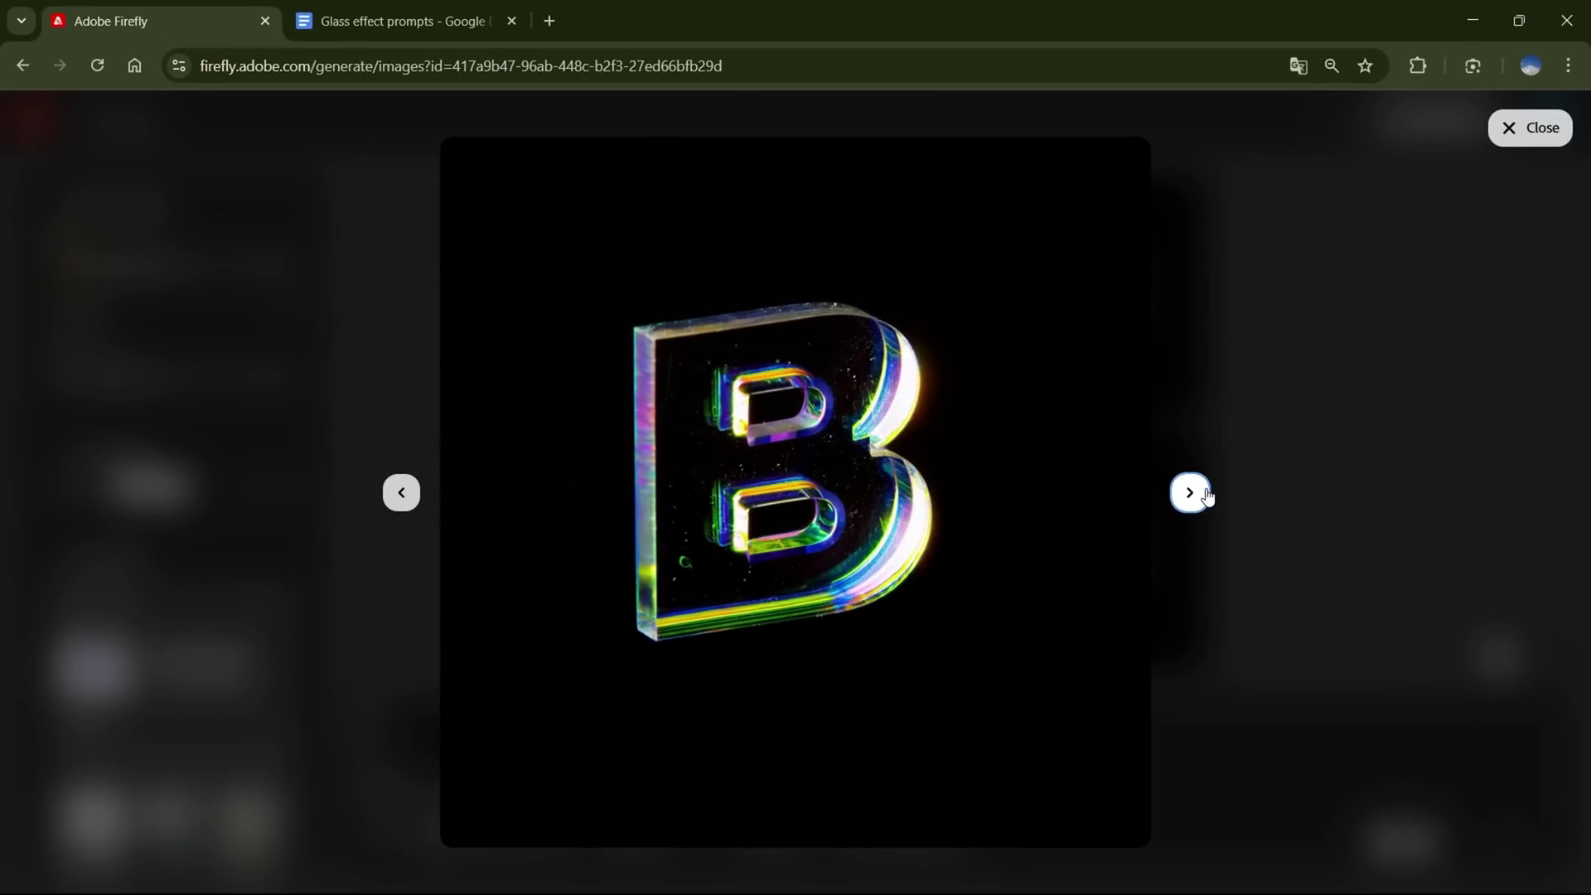
left_click(1190, 493)
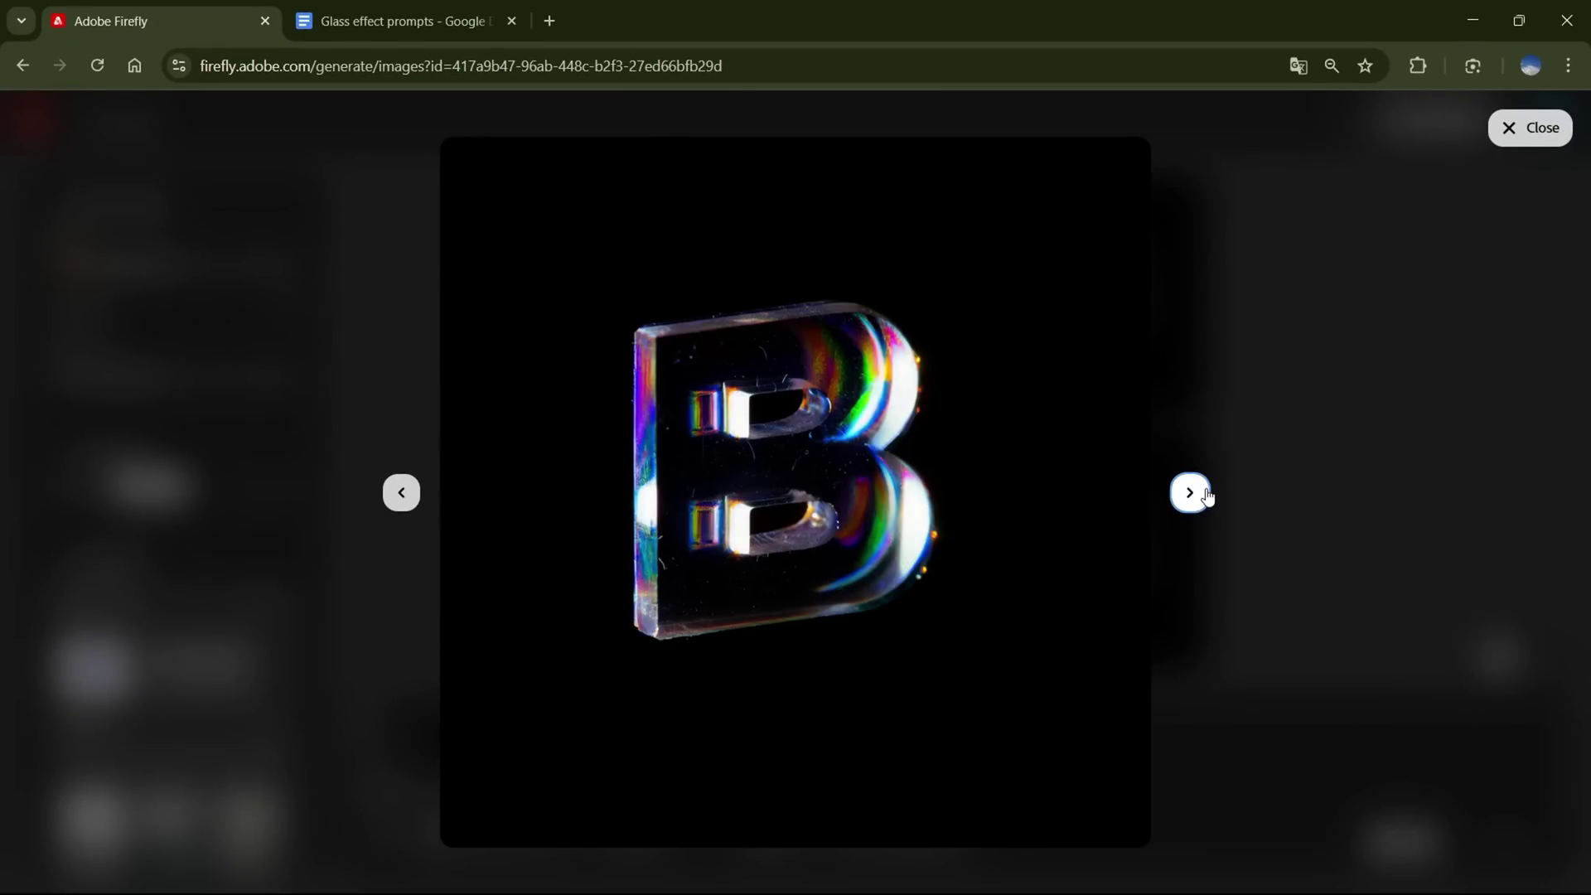
left_click(1527, 127)
left_click(203, 655)
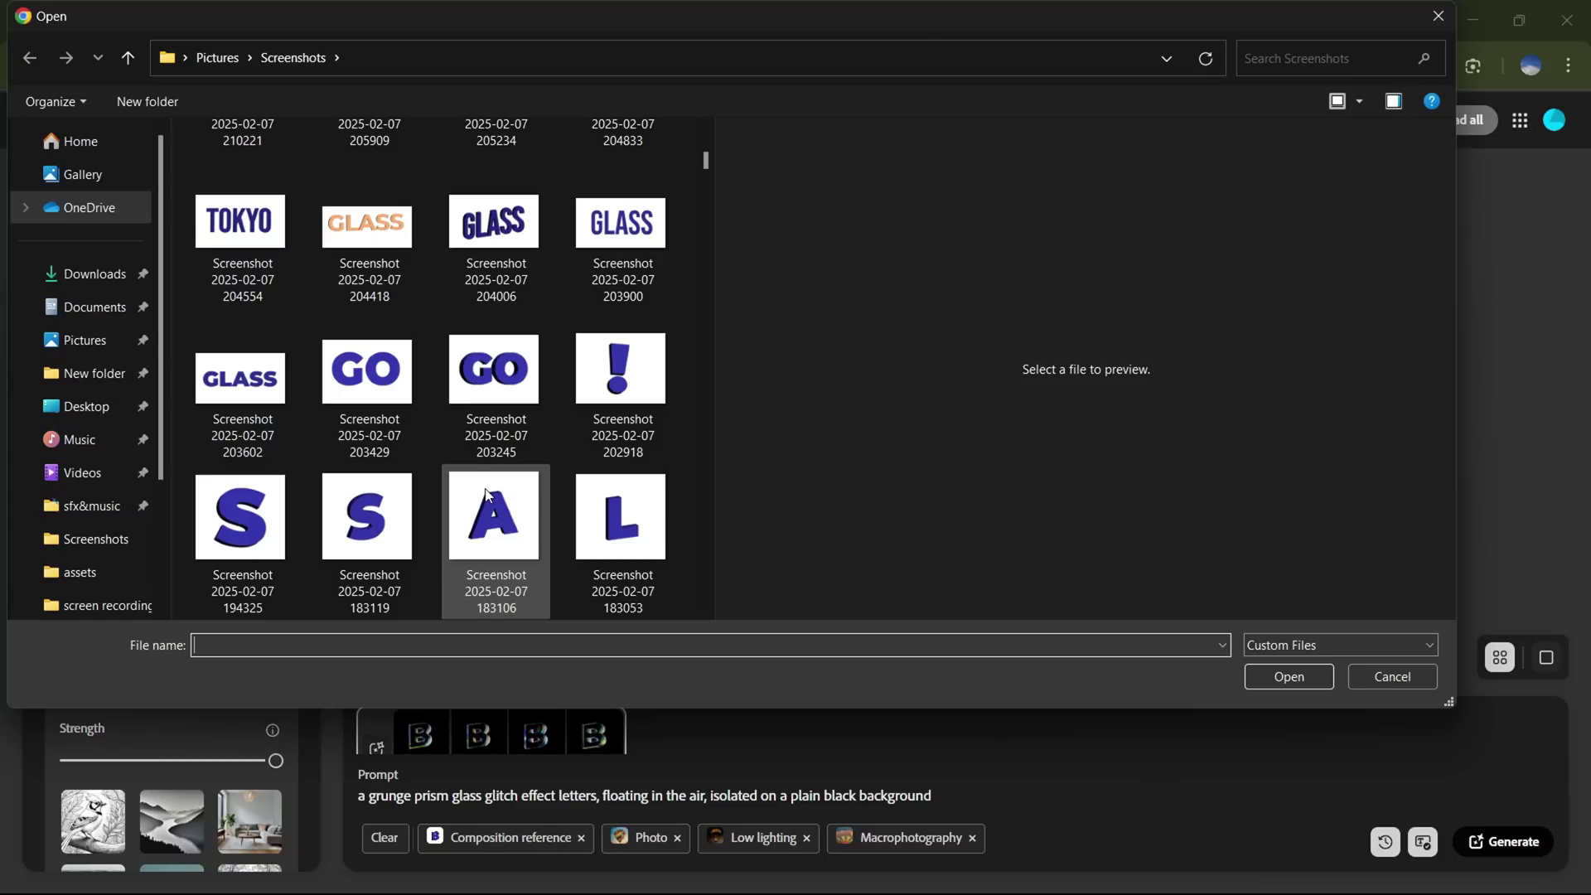
left_click(493, 383)
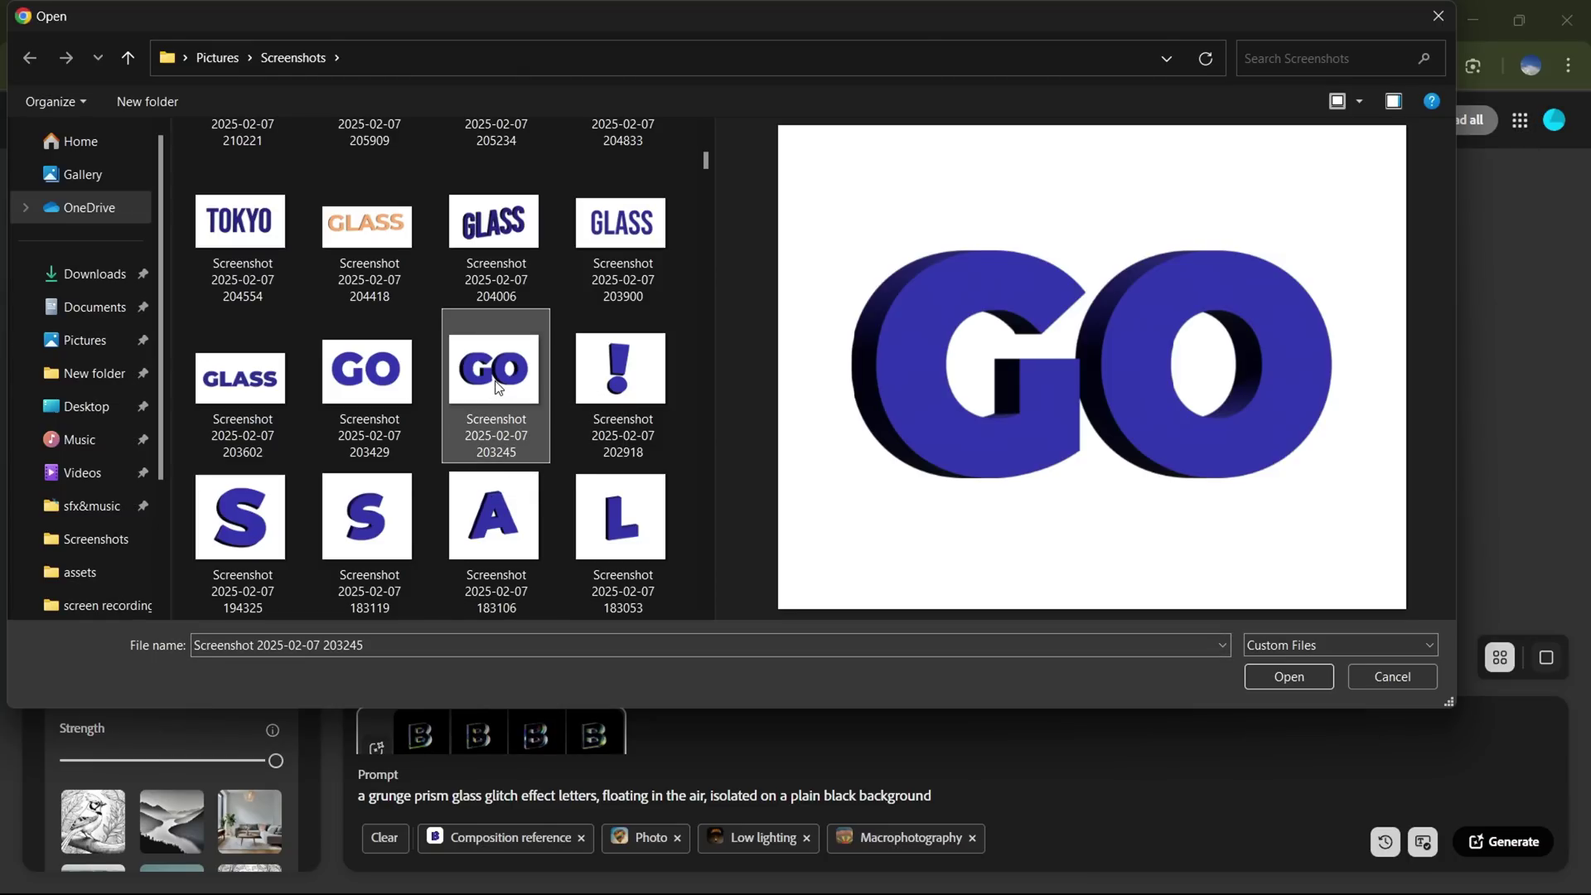
left_click(1304, 679)
- Set the aspect ratio to Landscape (4:3) and generate GO with the existing "grunge prism glass glitch effect letters" prompt
left_click(171, 378)
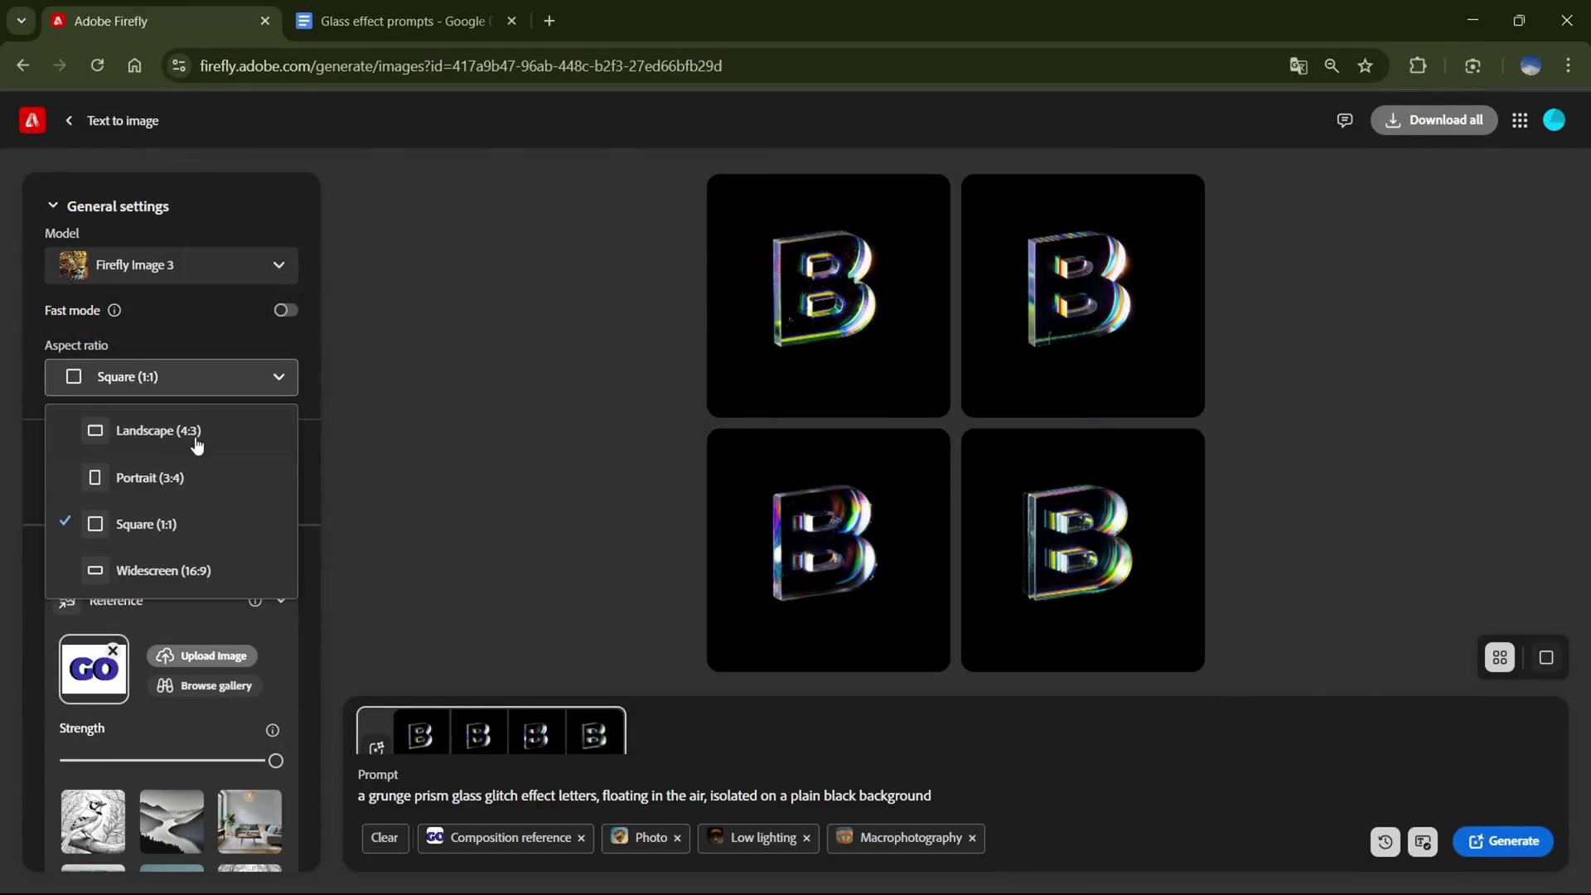
left_click(195, 441)
scroll(207, 513, "down", 3)
scroll(71, 591, "down", 3)
left_click_drag(936, 797, 356, 797)
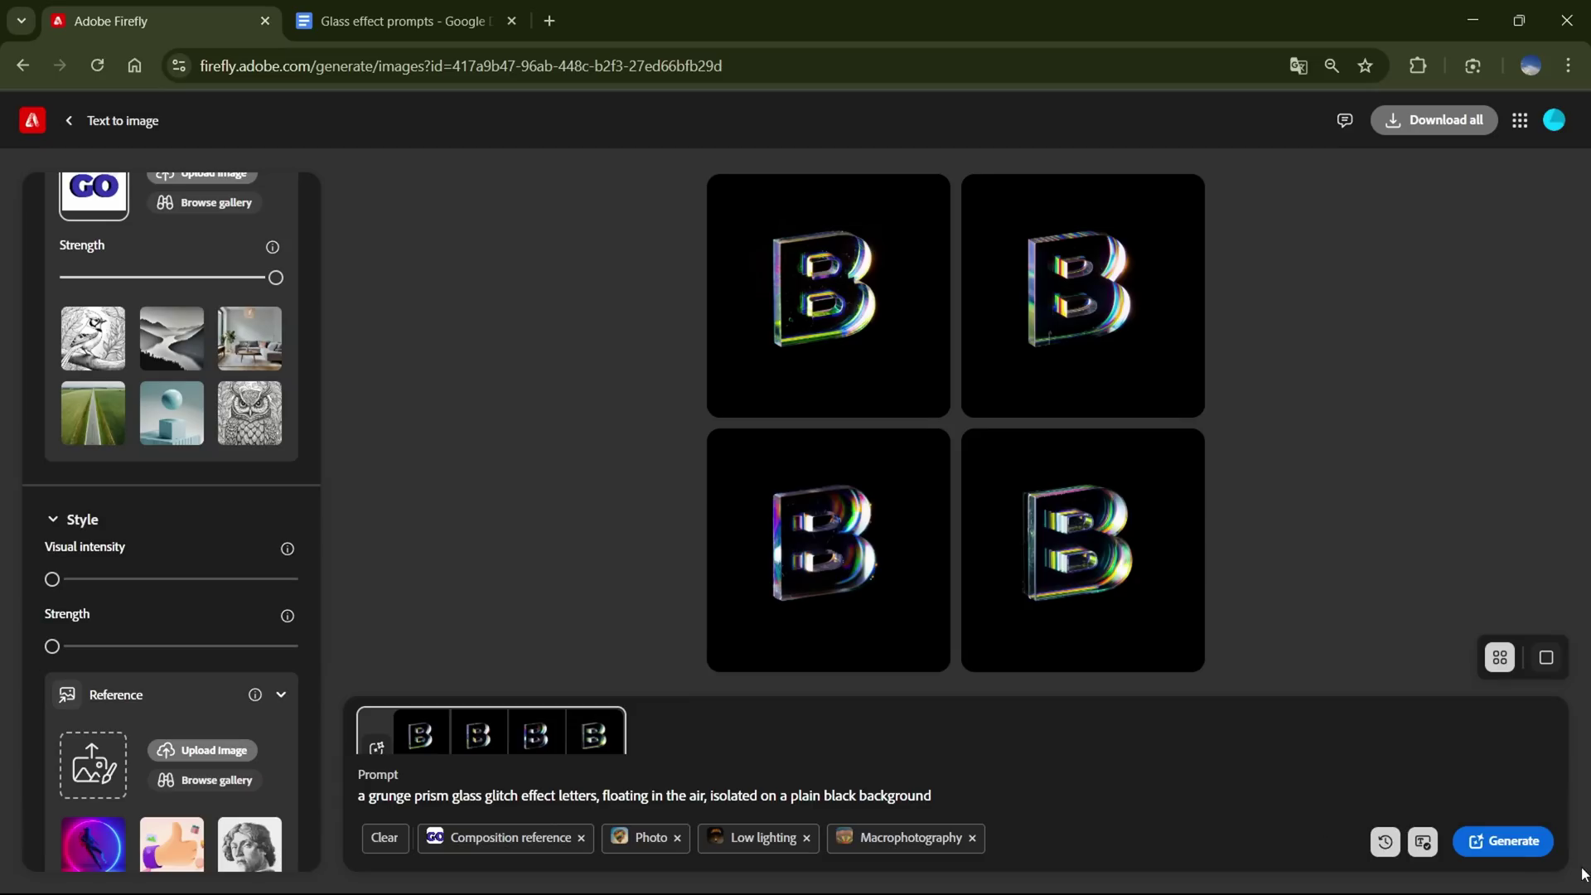
left_click(1518, 843)
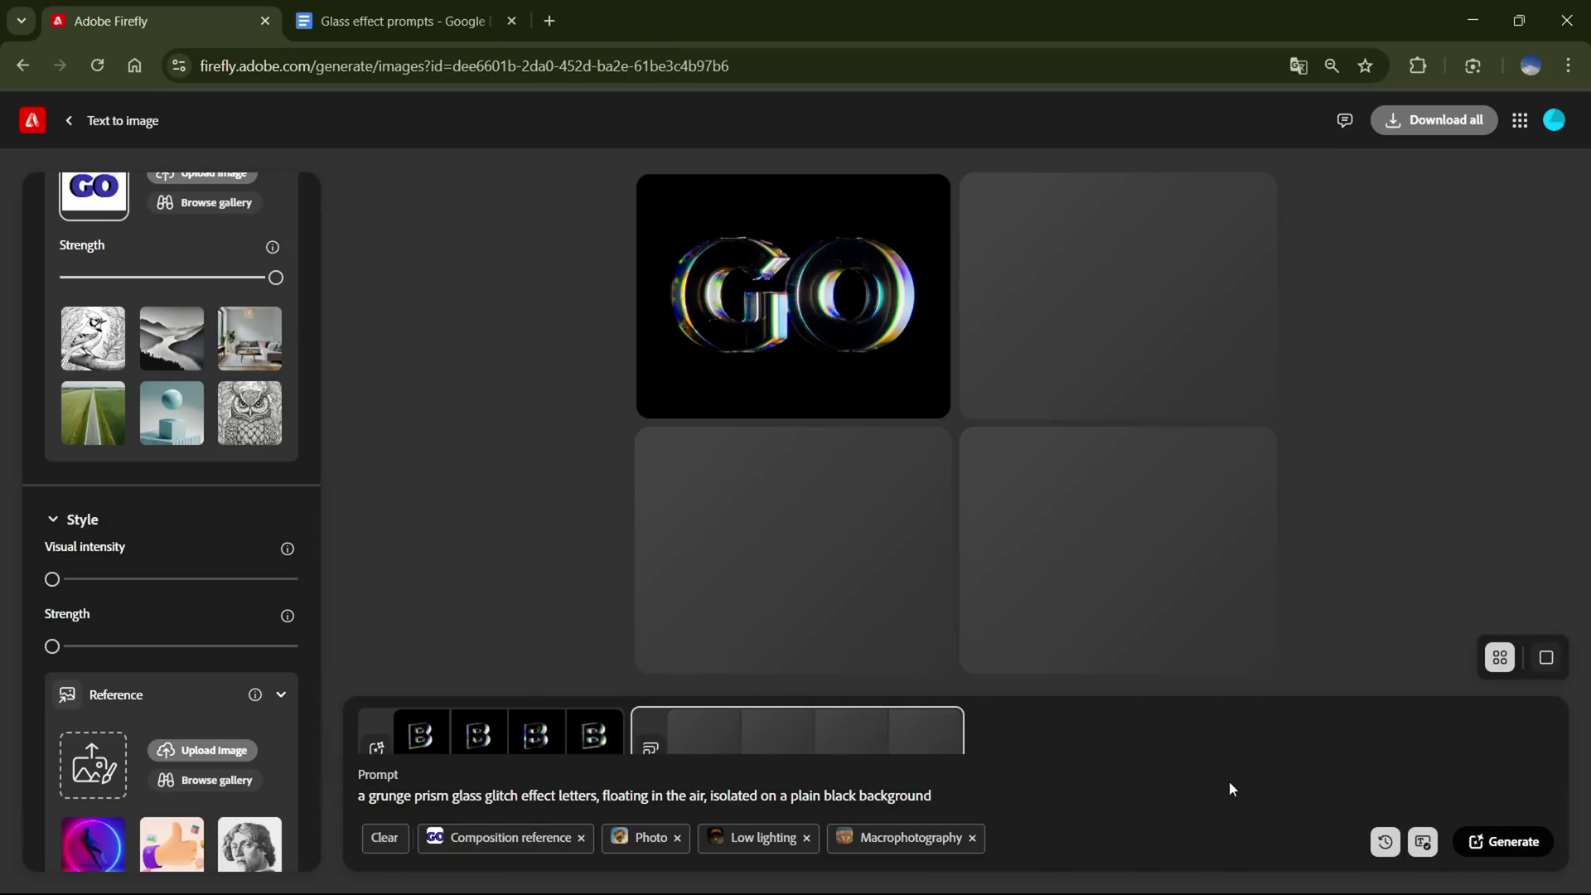
- Enlarge the glitch-effect glass GO images and compare the variations
left_click(852, 304)
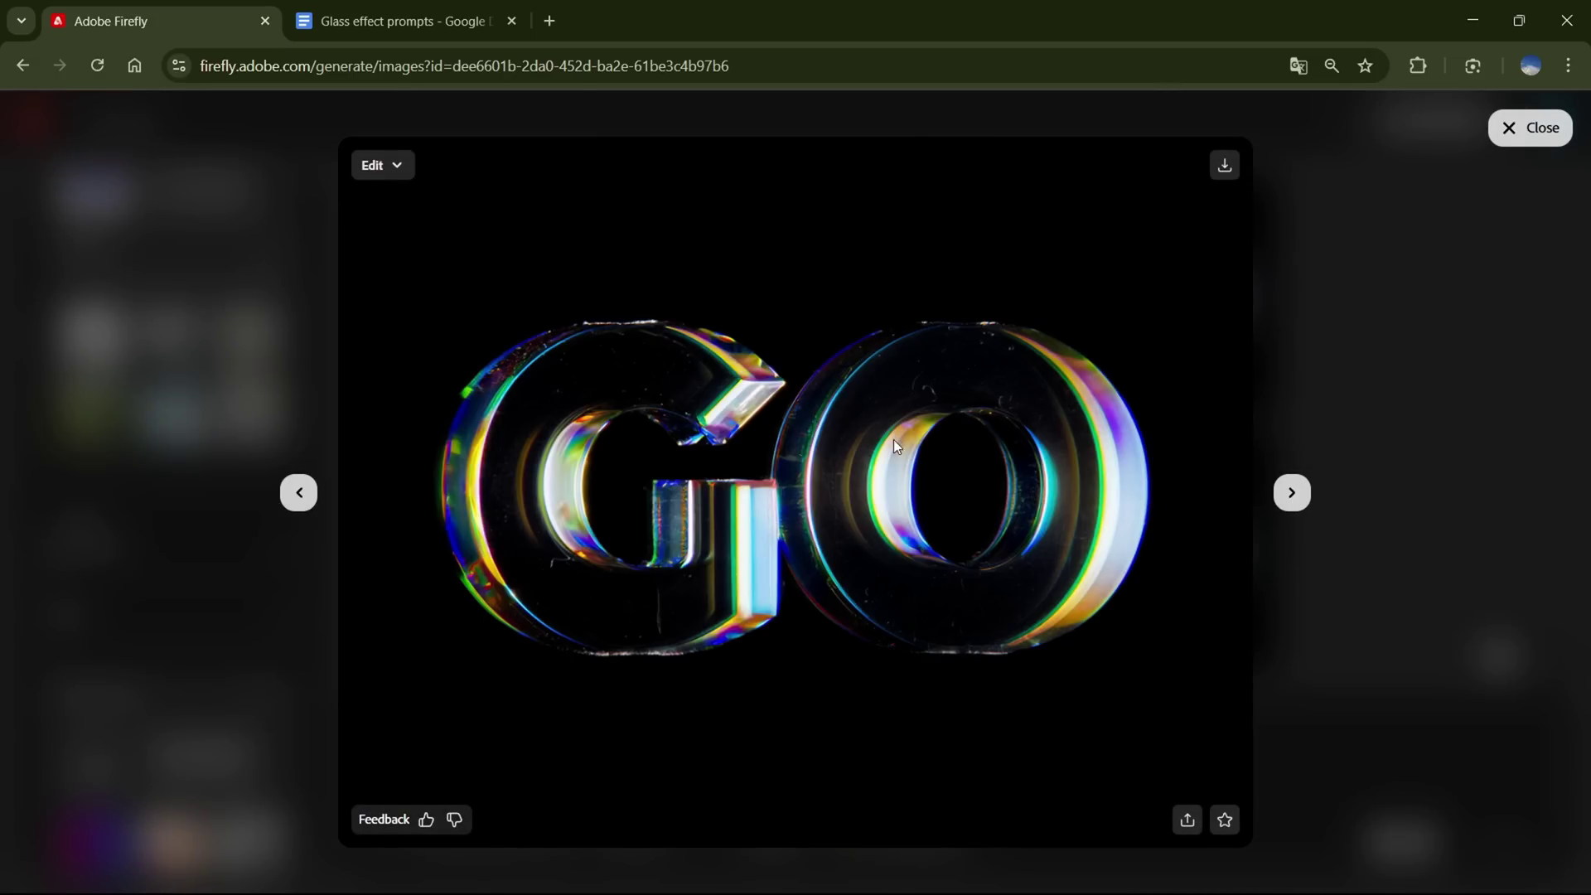
left_click(1291, 493)
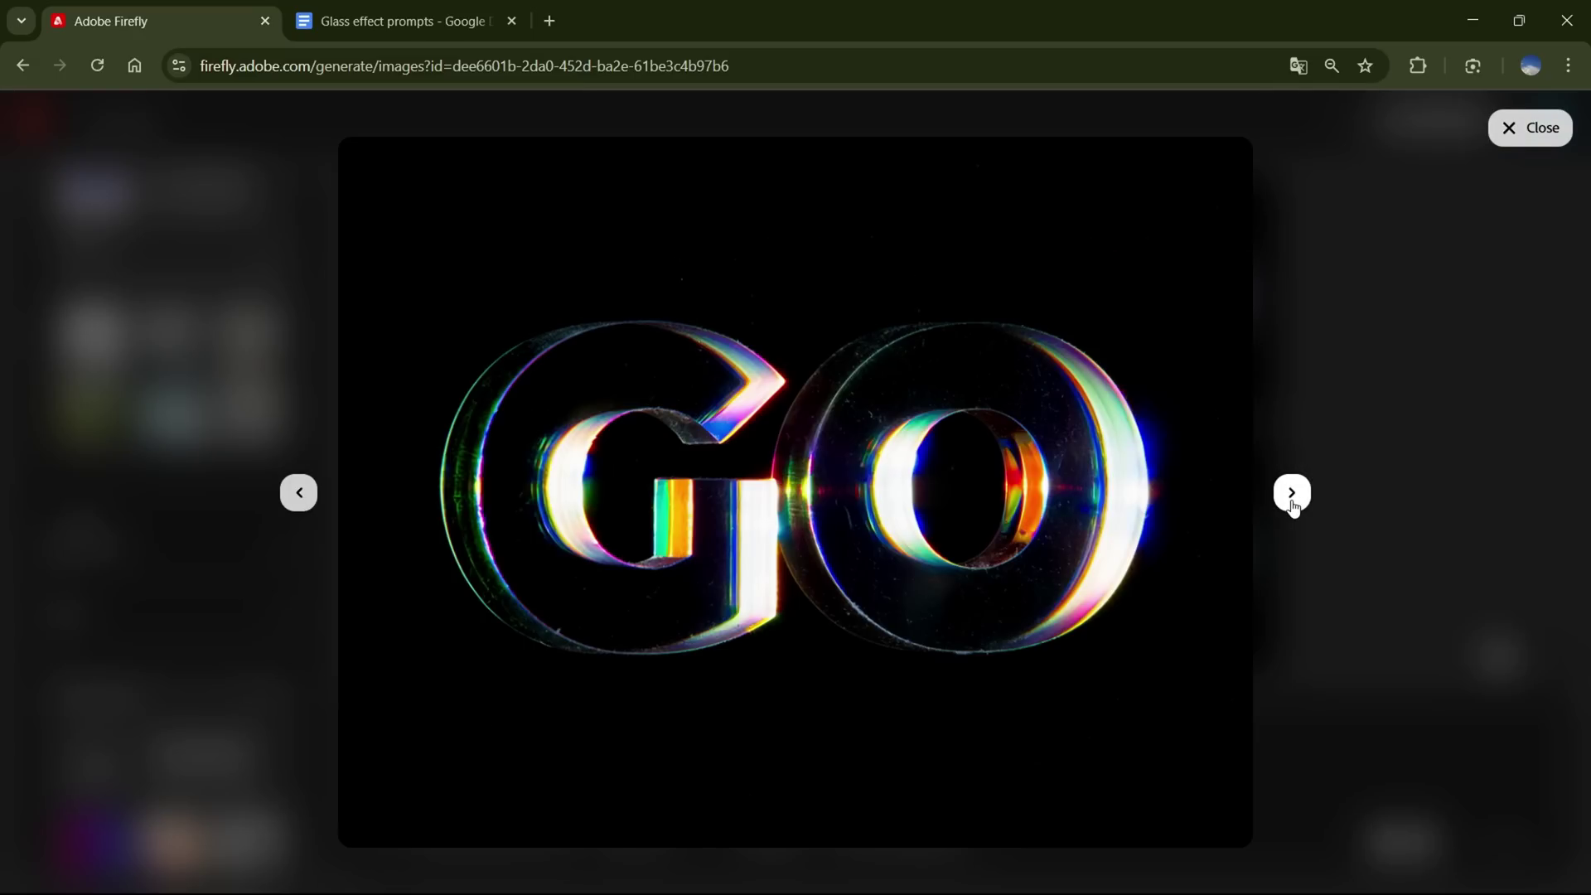
- Browse through the remaining enlarged variations of the prismatic glass GO lettering
left_click(1292, 494)
left_click(1291, 494)
left_click(1291, 494)
left_click(1291, 494)
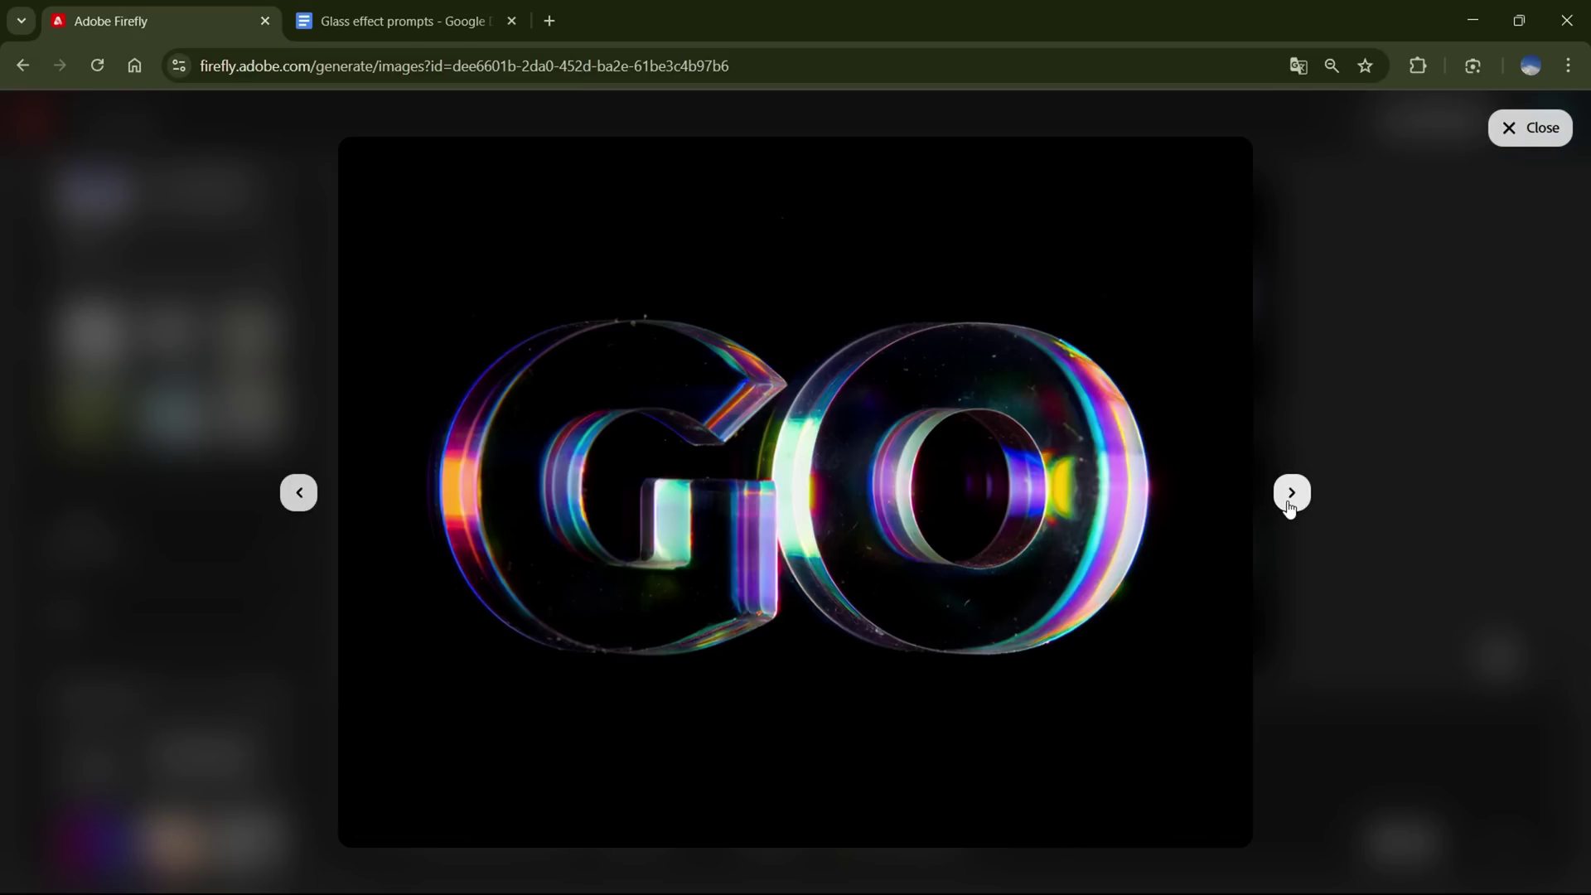
left_click(1291, 494)
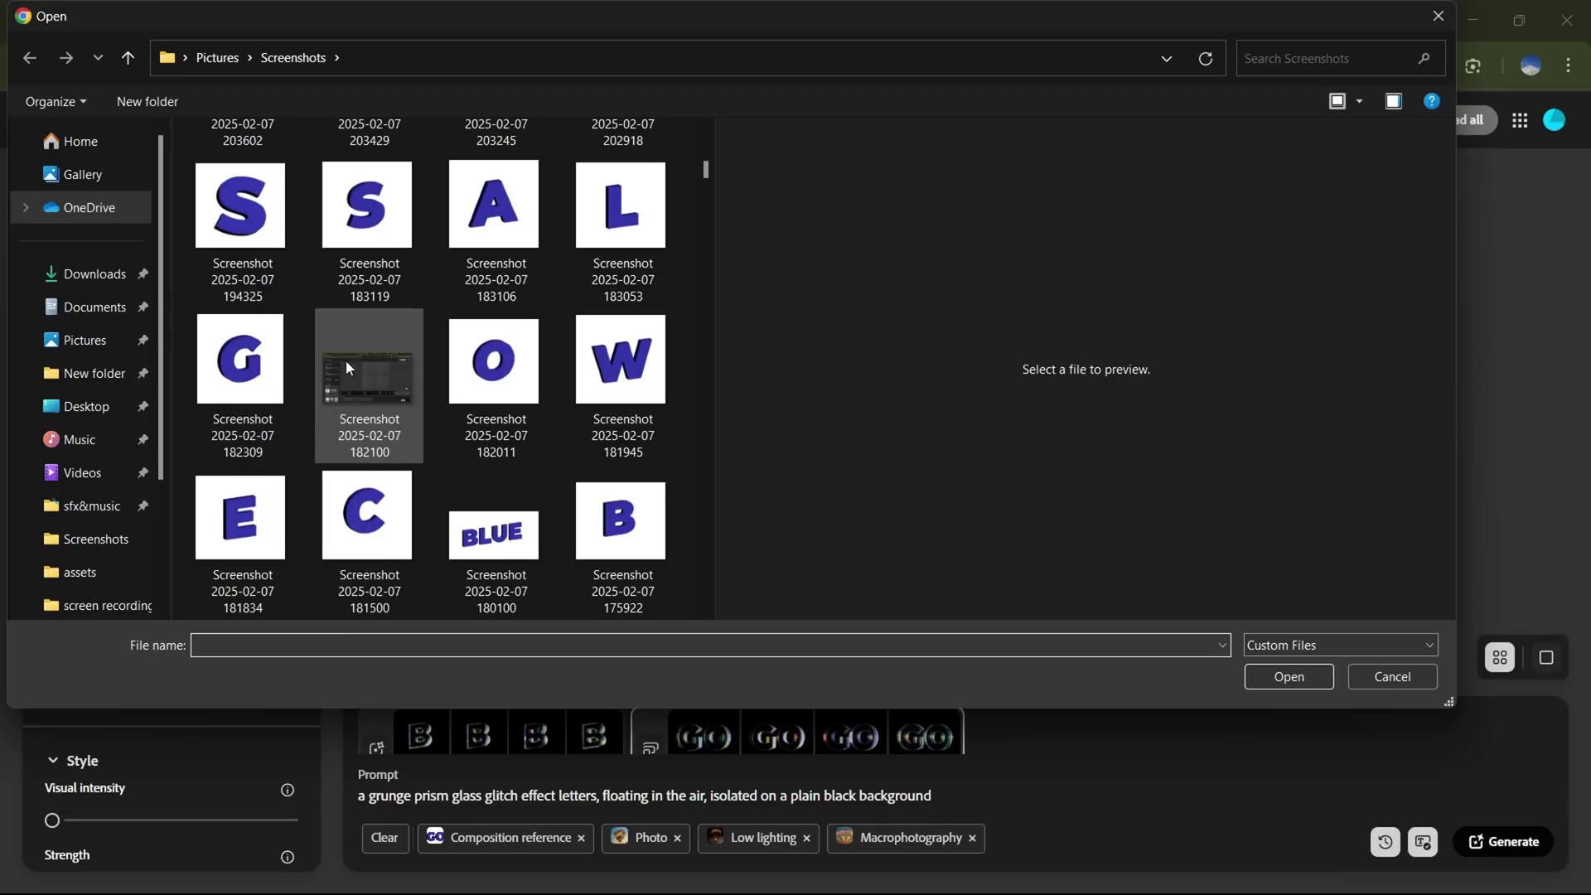
left_click(621, 361)
left_click(1288, 676)
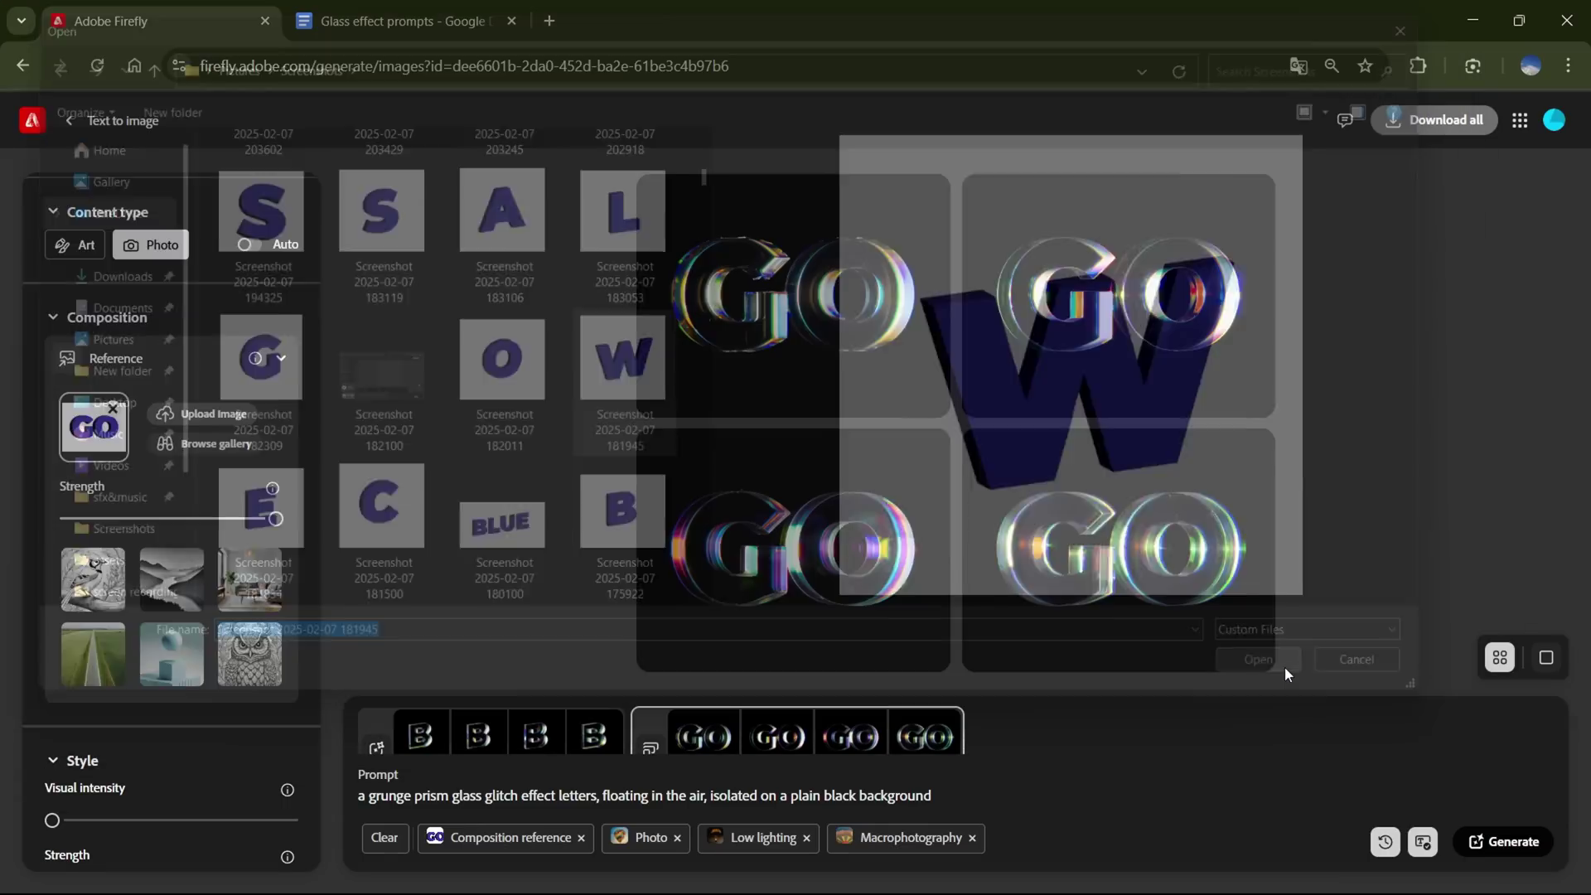
left_click(170, 376)
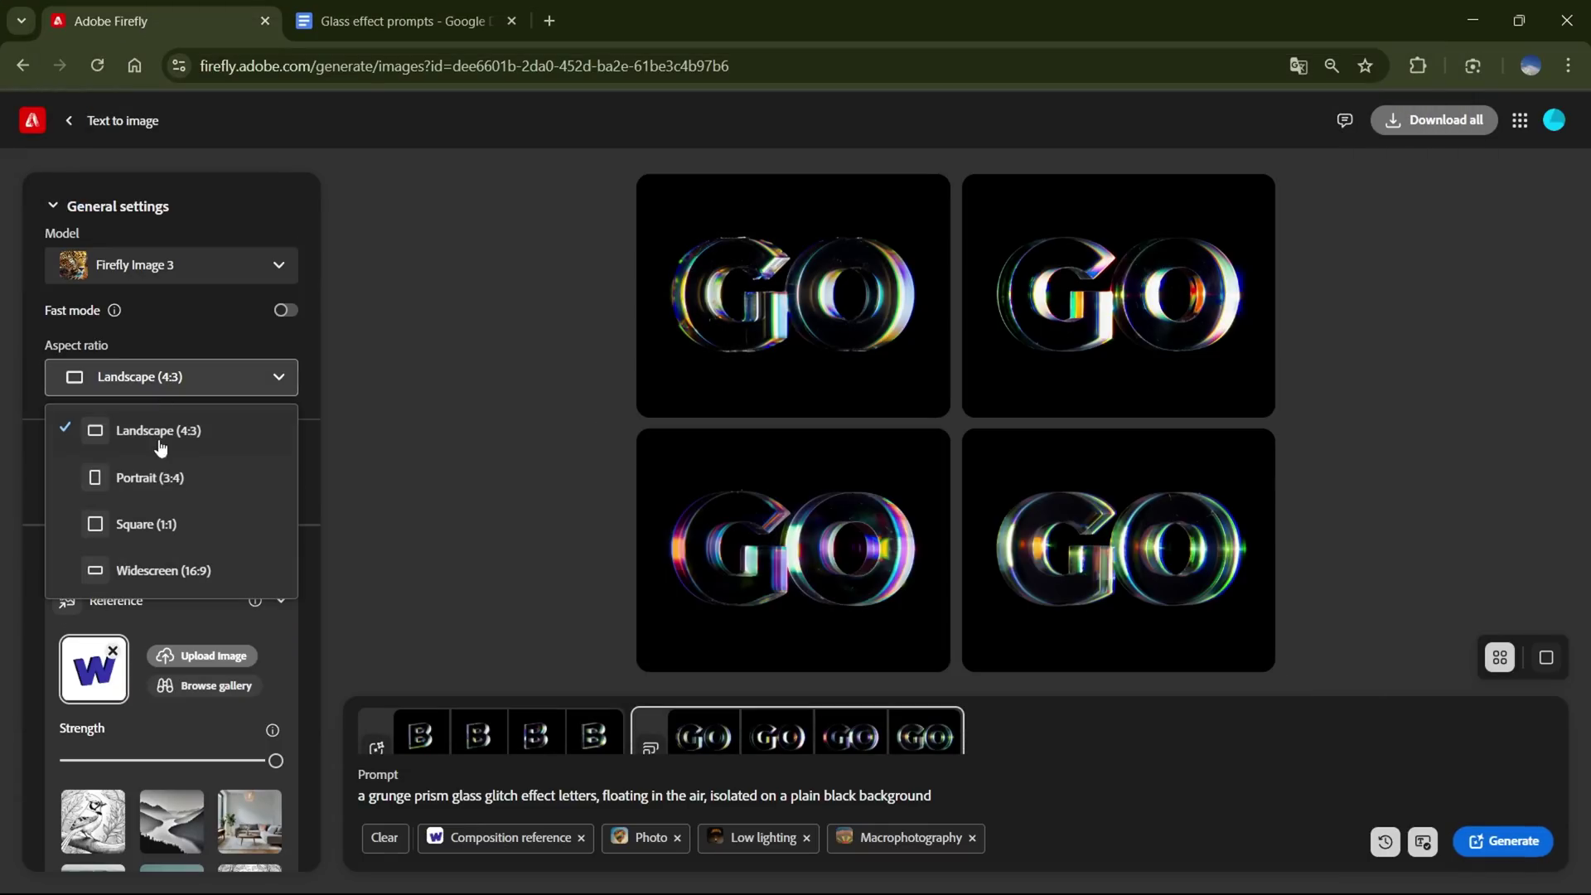
left_click(142, 515)
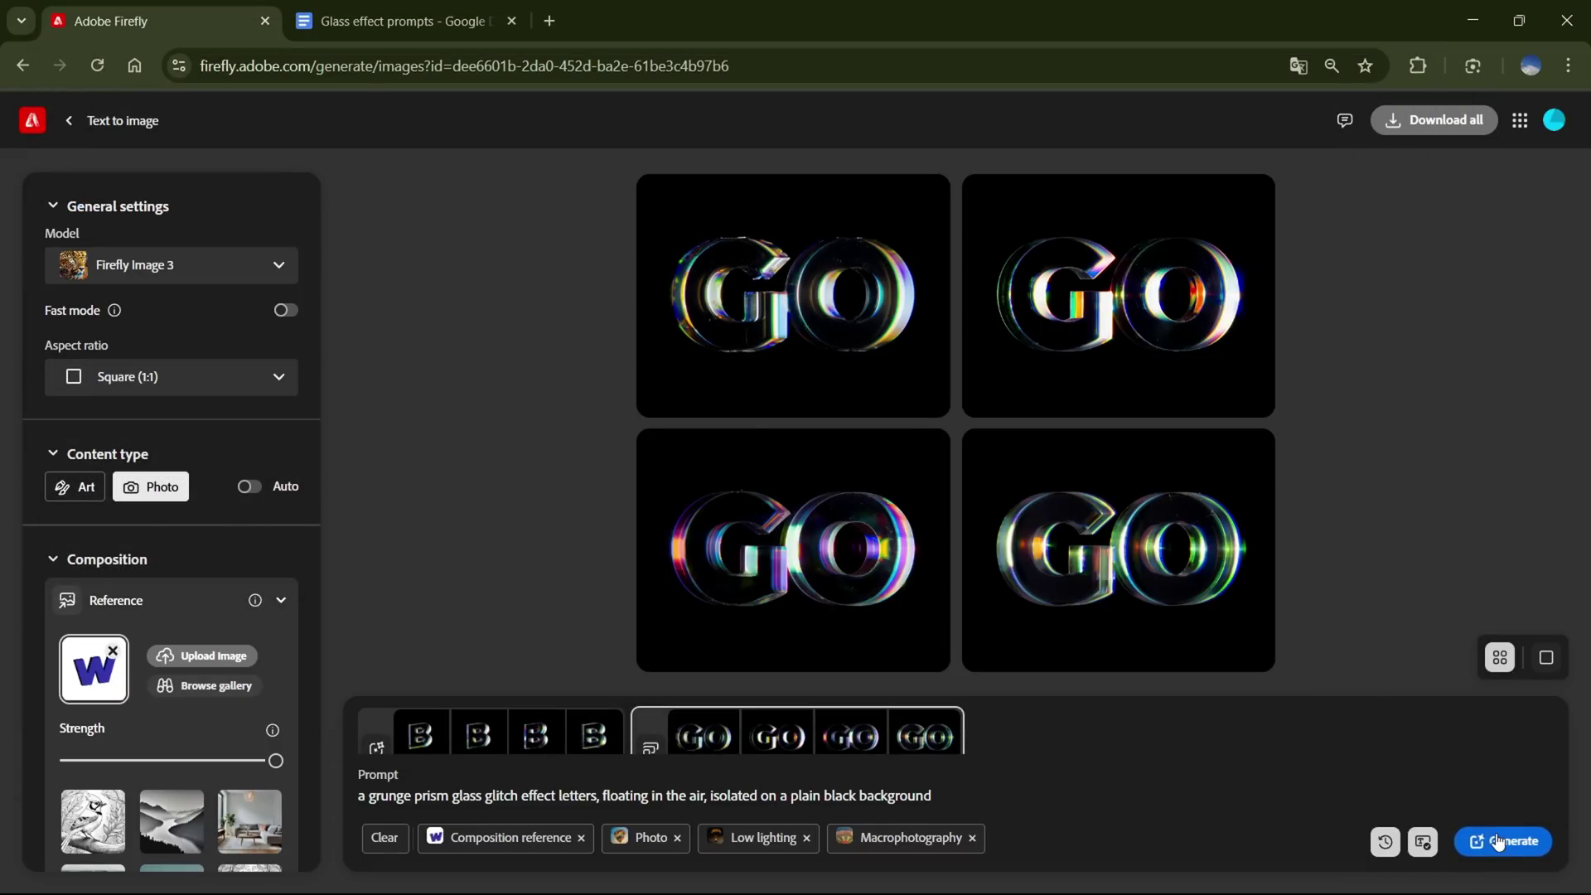
left_click(1498, 841)
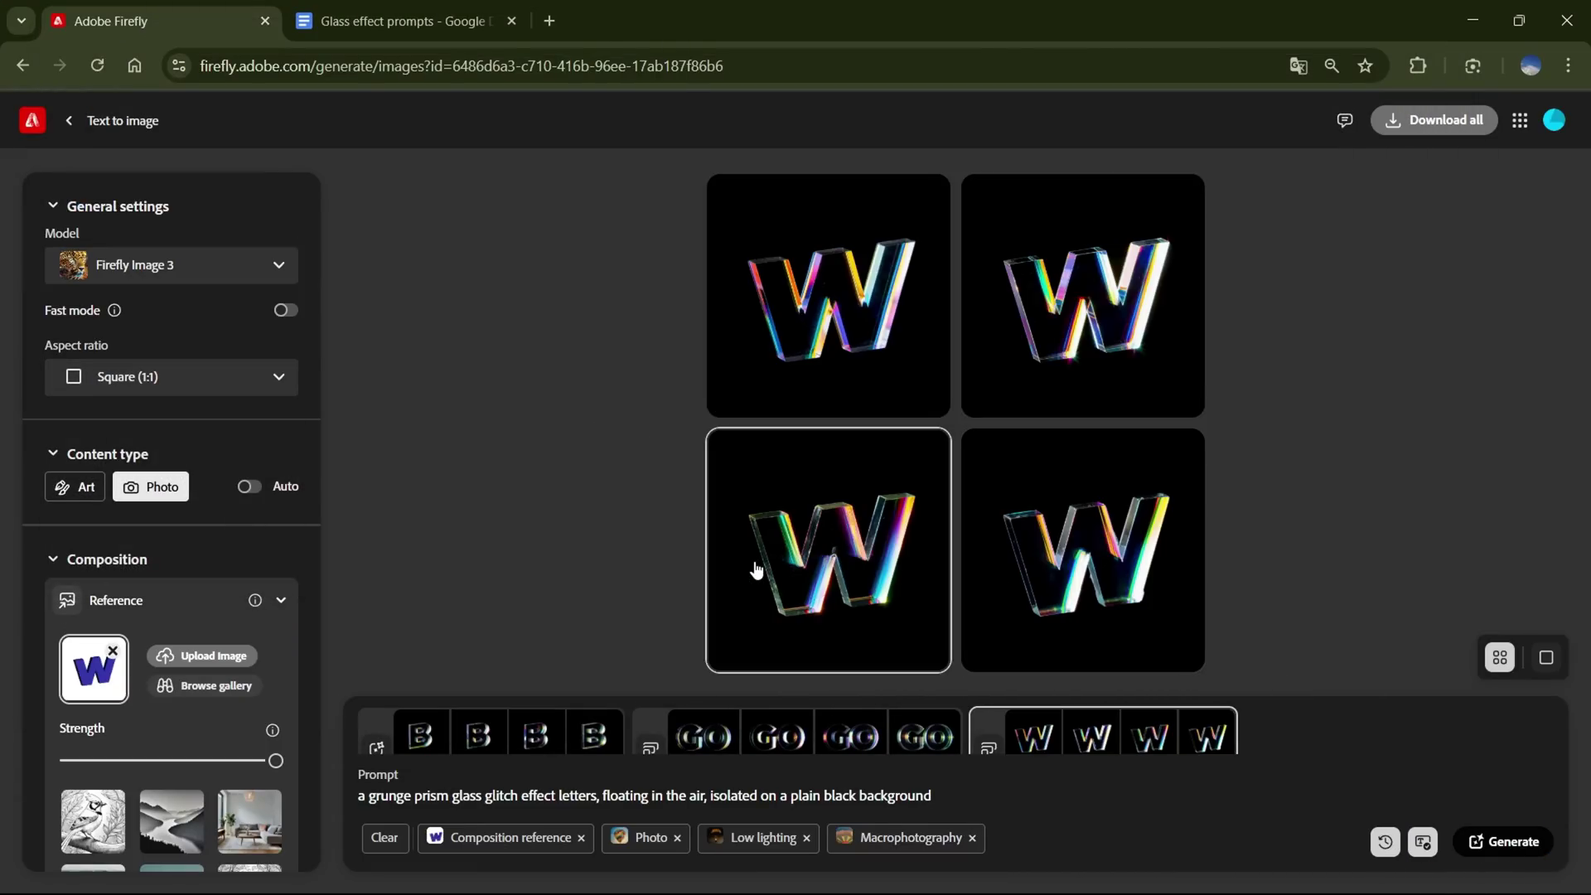
- Enlarge the generated glass W images, compare the variations and close the enlarged view
left_click(767, 274)
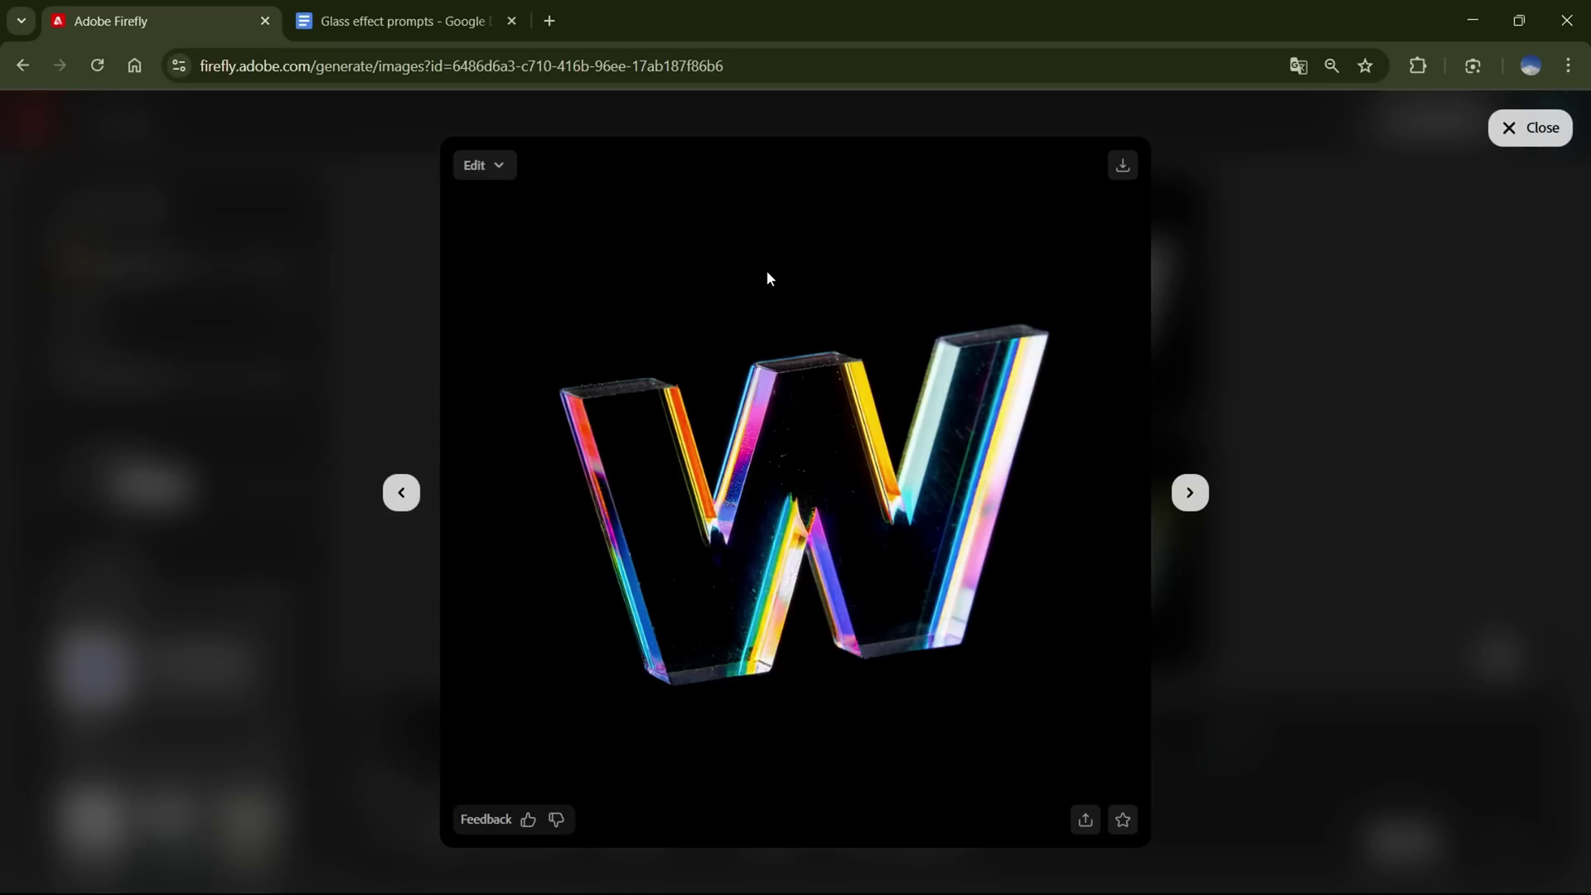
left_click(1187, 494)
left_click(1187, 494)
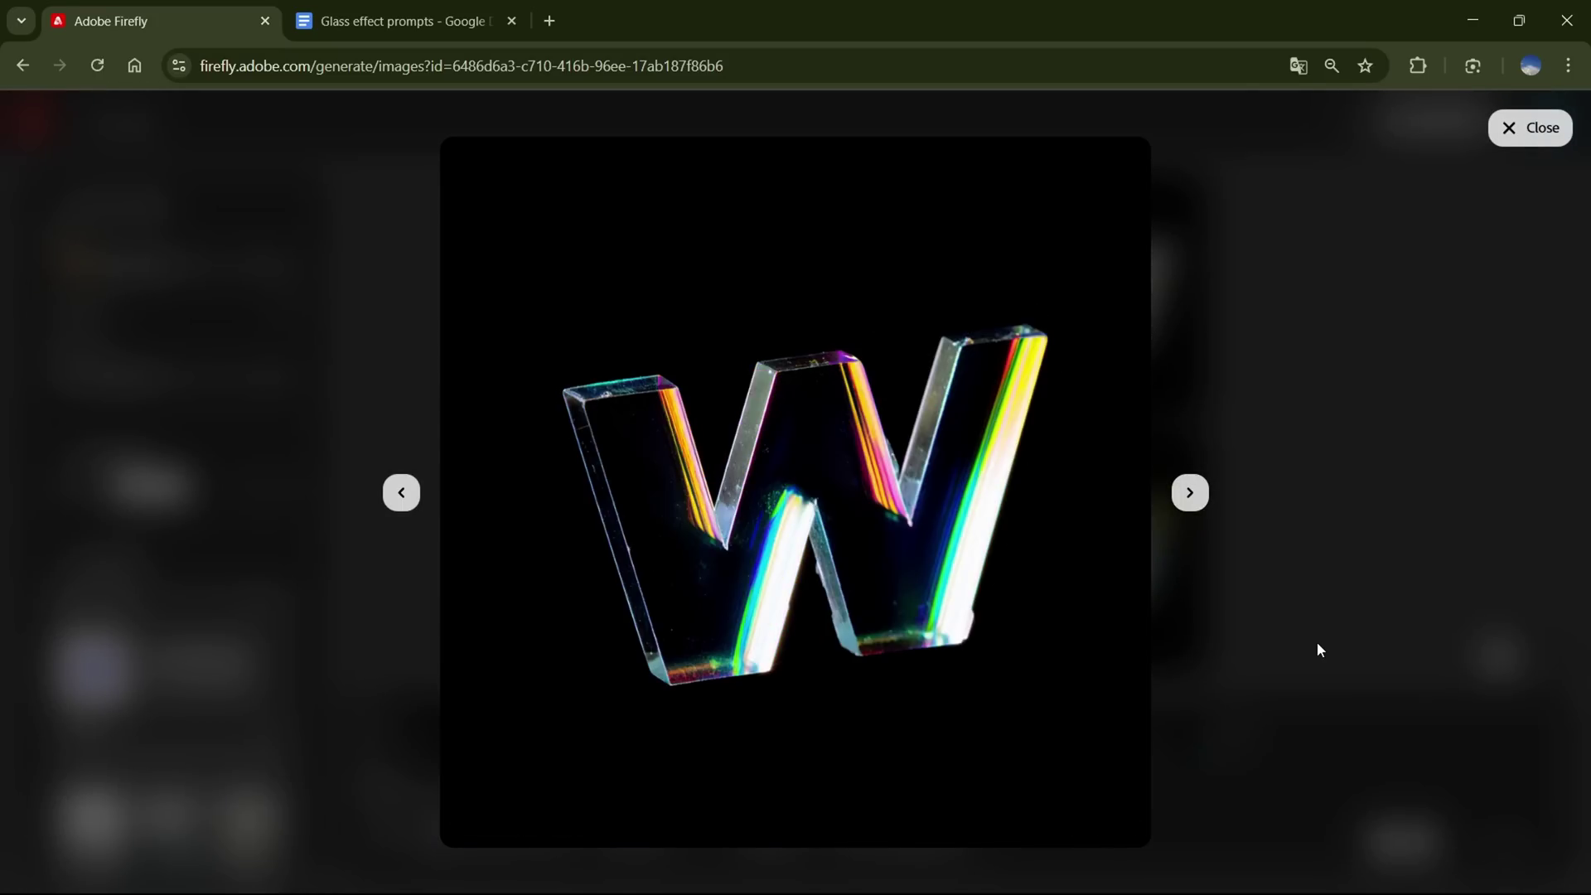
left_click(1315, 643)
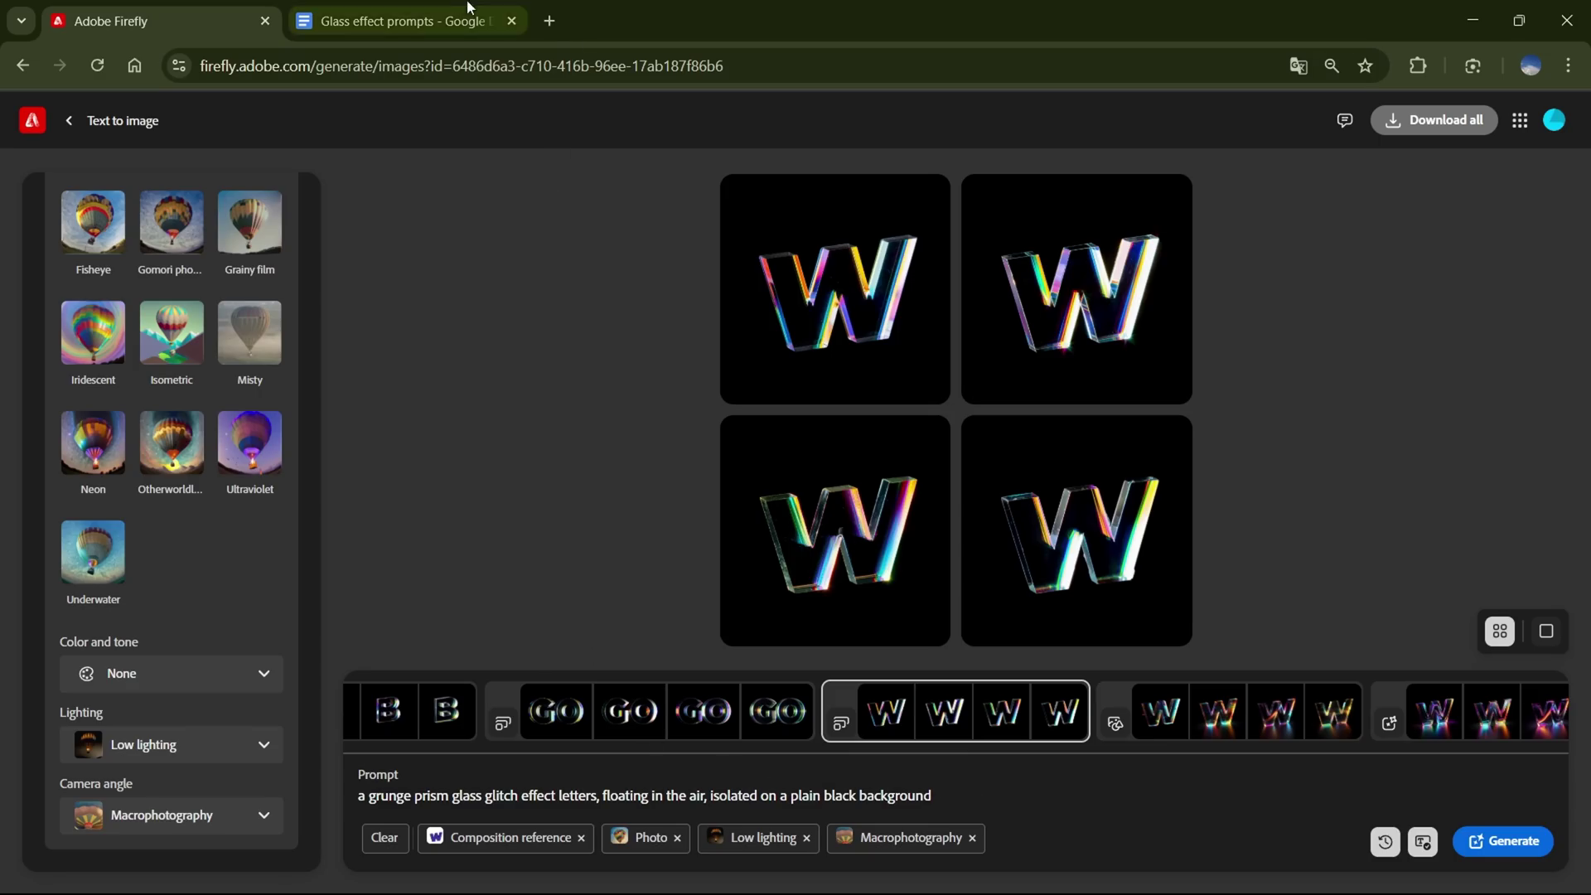
- Replace the prompt with "a glitched glass letters, floating in the air, isolated on a plain black background" copied from the Google Docs prompt list
left_click(404, 21)
left_click_drag(498, 511, 1118, 527)
key("ctrl+c")
left_click(165, 20)
left_click_drag(936, 795, 333, 812)
key("ctrl+v")
- Set the color and tone to Vibrant colors and generate the glitched glass W images
scroll(202, 601, "up", 5)
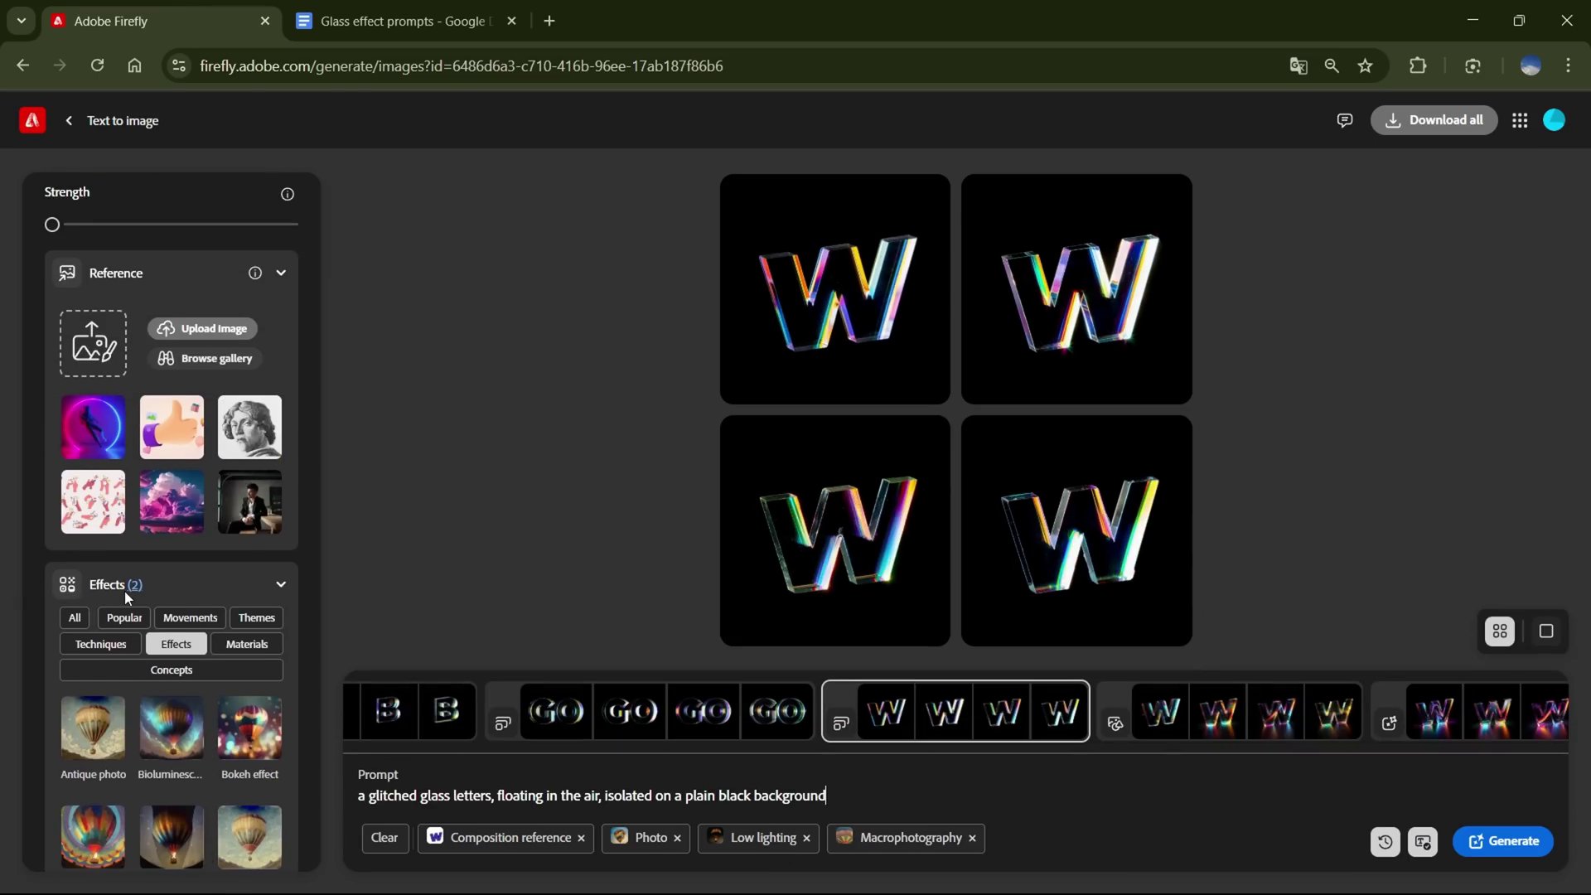
scroll(124, 622, "down", 10)
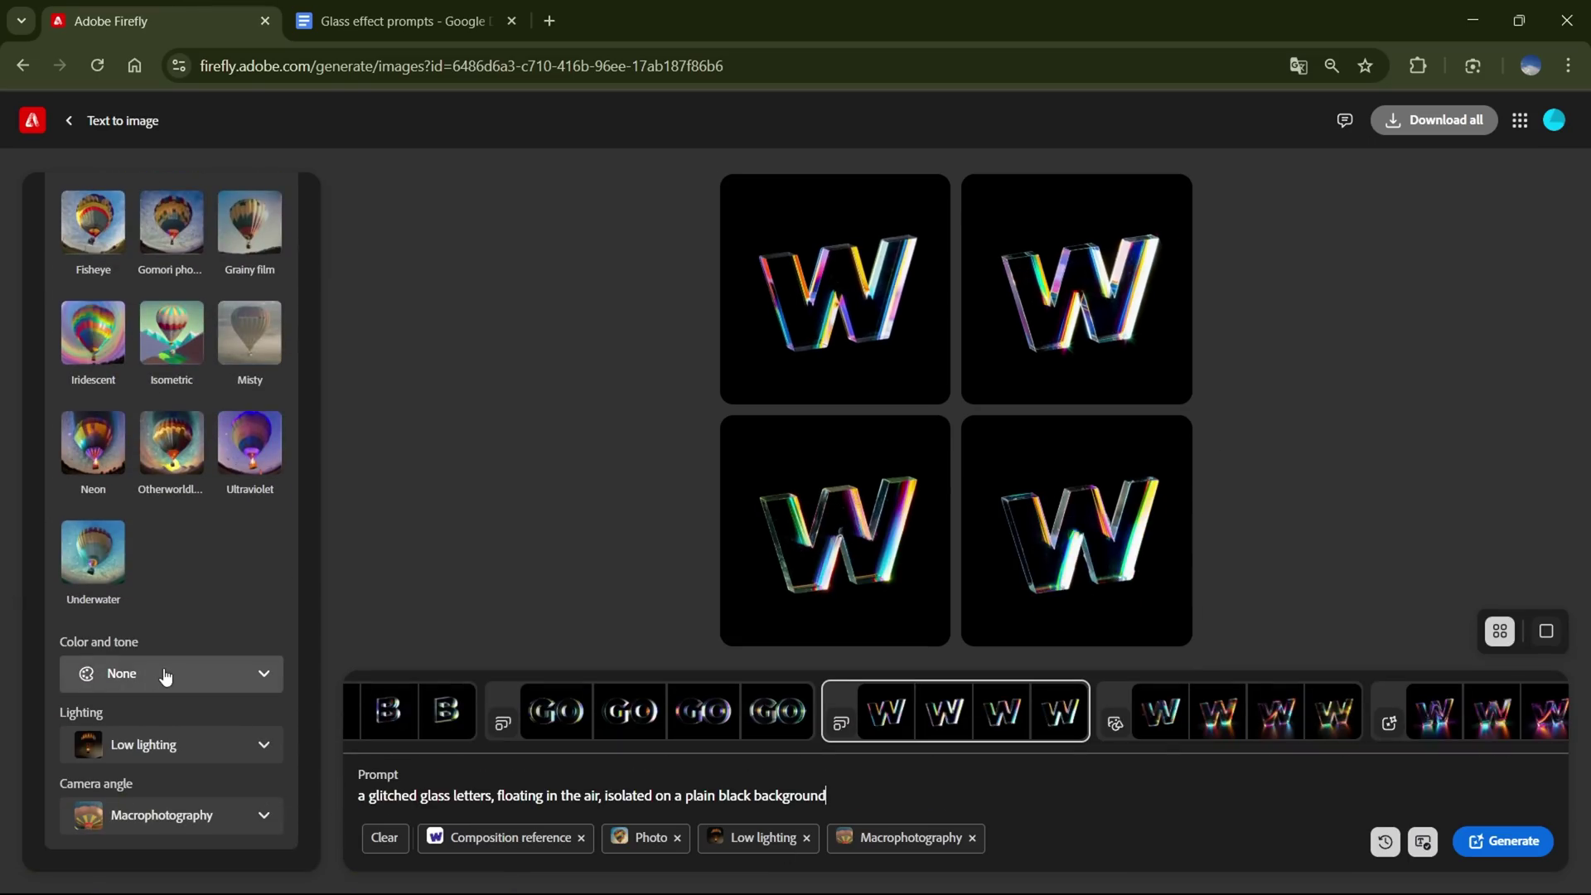
left_click(262, 673)
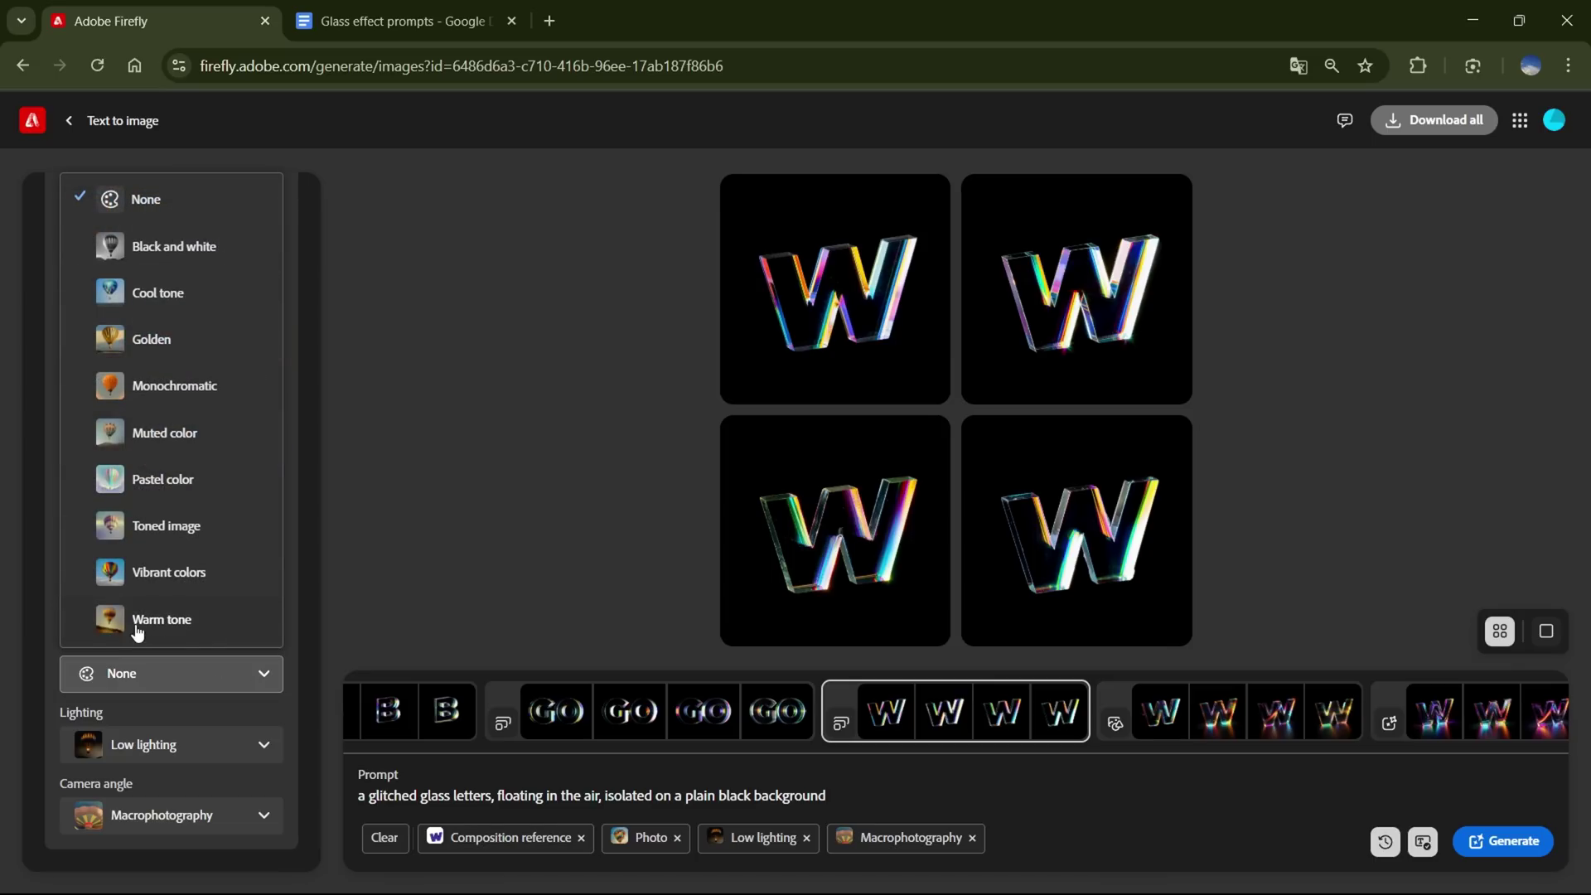
left_click(187, 580)
scroll(189, 582, "up", 15)
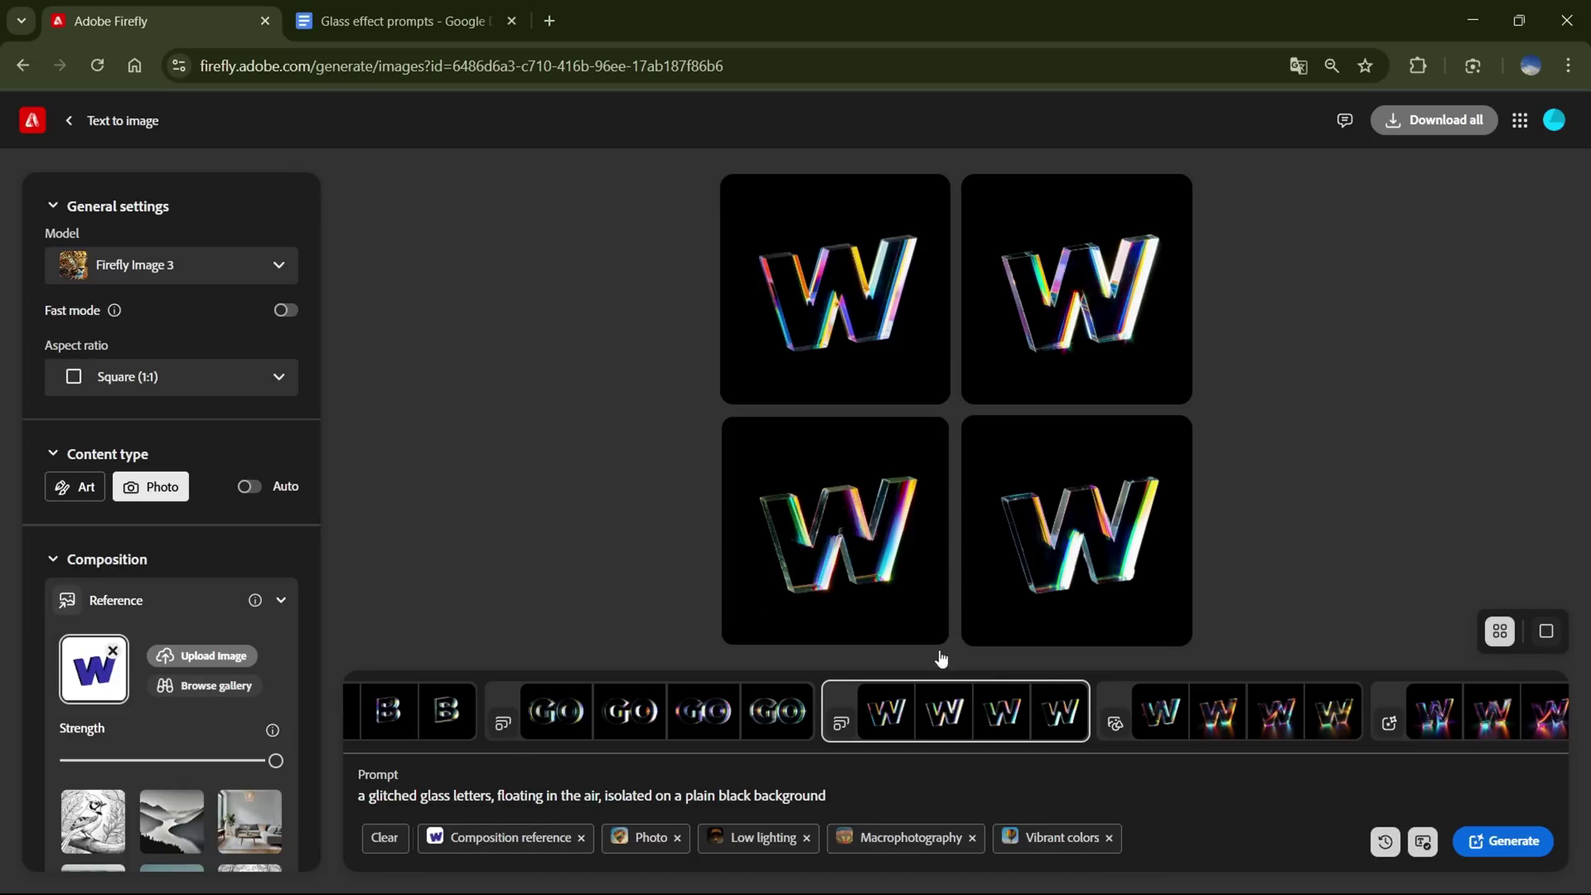
left_click(1513, 853)
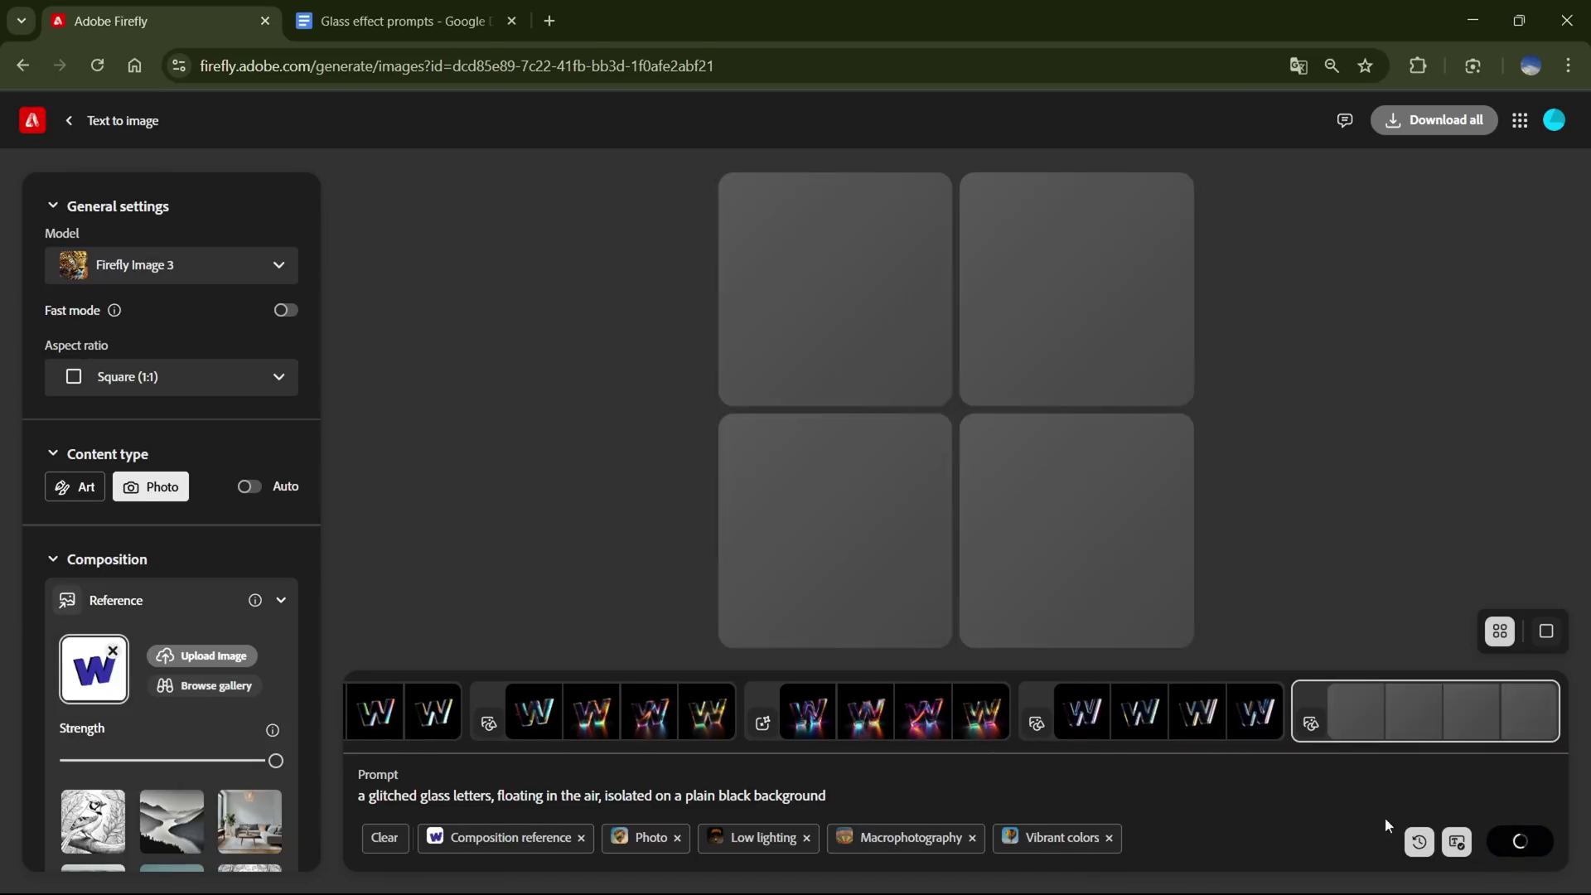